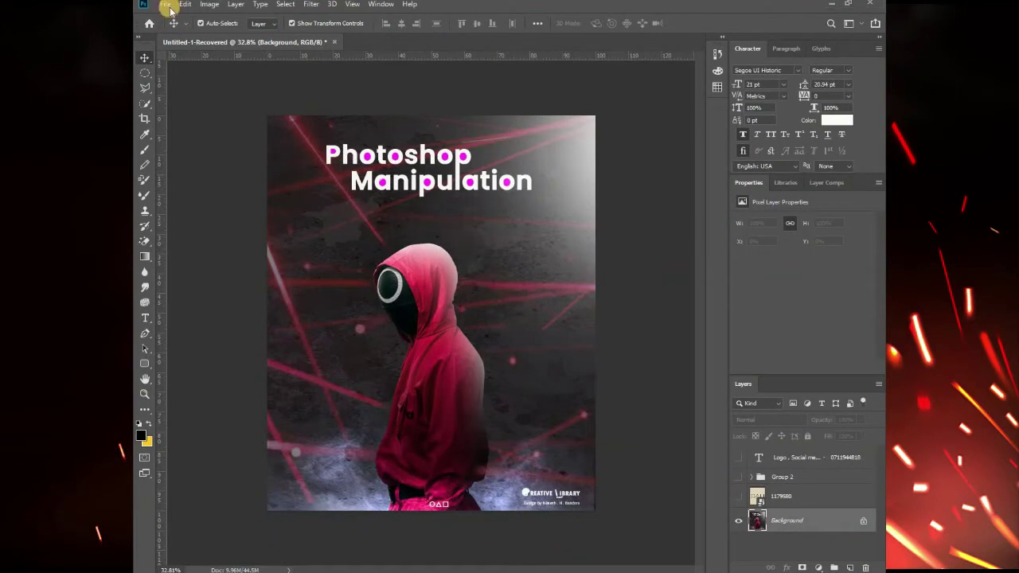
Create a blank 1700 × 2048 px portrait document at 300 ppi
left_click(167, 5)
left_click(183, 16)
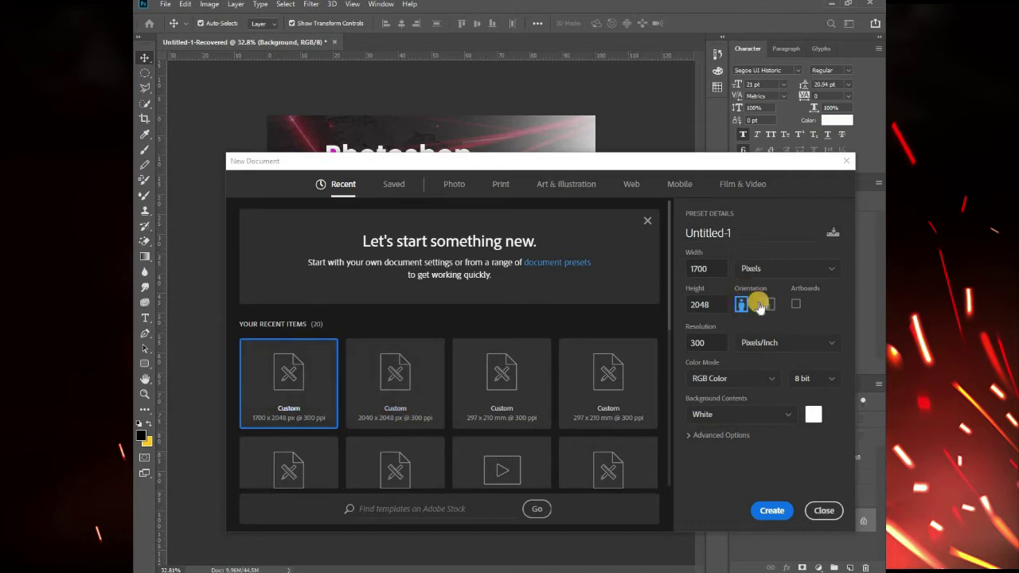
left_click(771, 510)
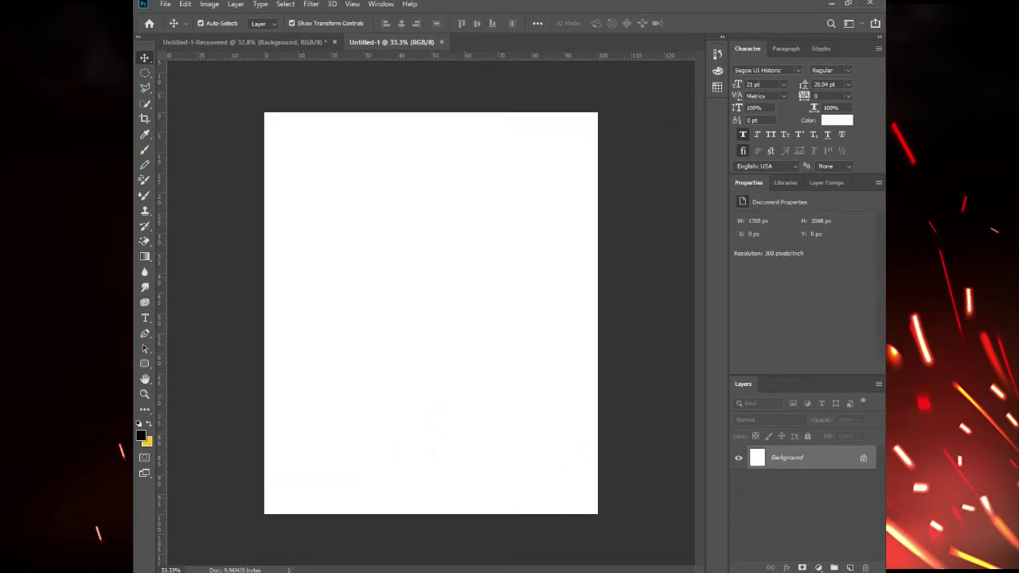
Drag 1177225.jpg from a resized File Explorer window onto Photoshop's tab bar
key("alt+Tab")
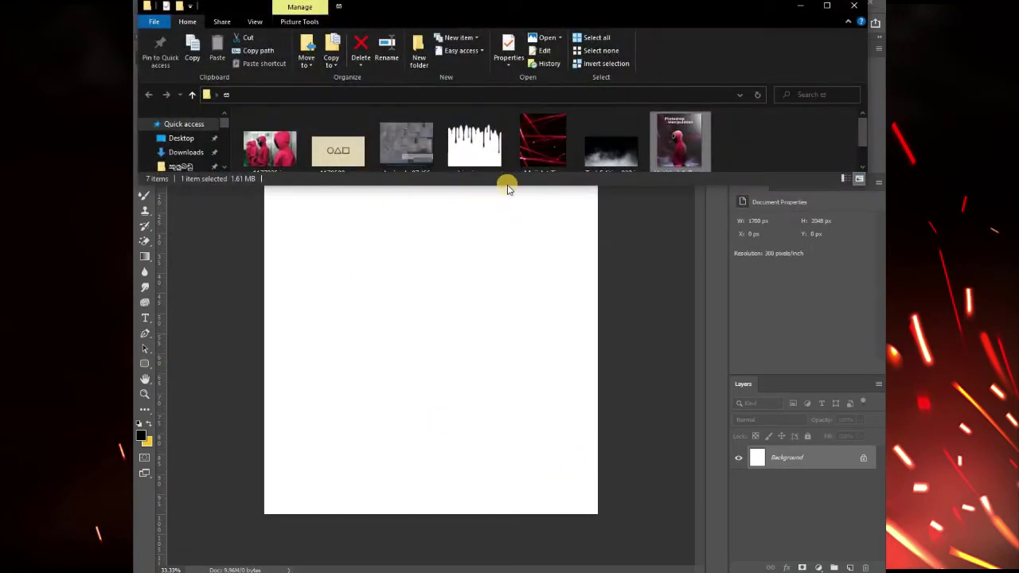
left_click_drag(507, 185, 506, 266)
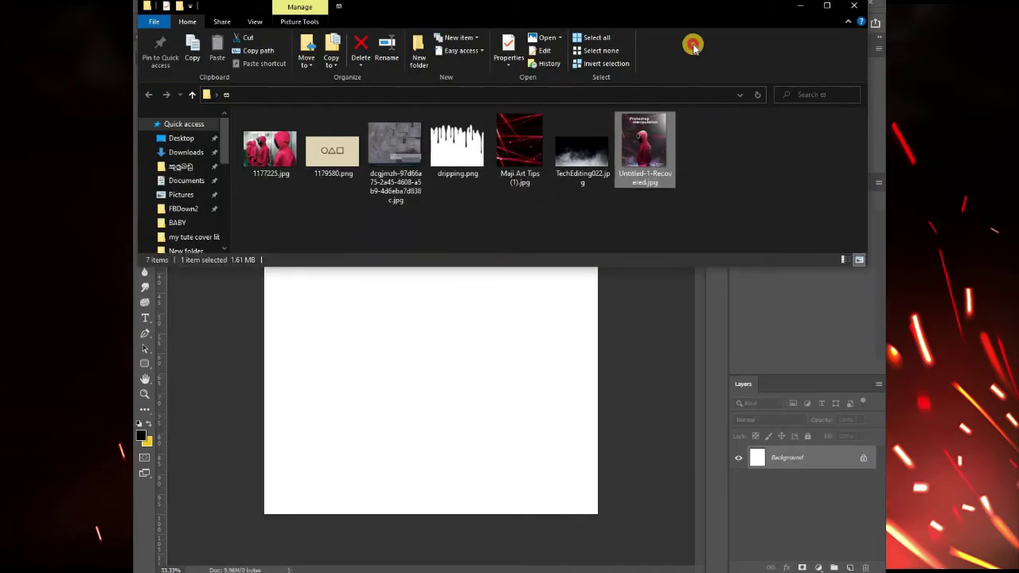
left_click_drag(669, 18, 678, 64)
left_click_drag(493, 53, 494, 255)
mouse_move(280, 396)
left_mouse_down()
mouse_move(444, 181)
mouse_move(541, 28)
left_mouse_up()
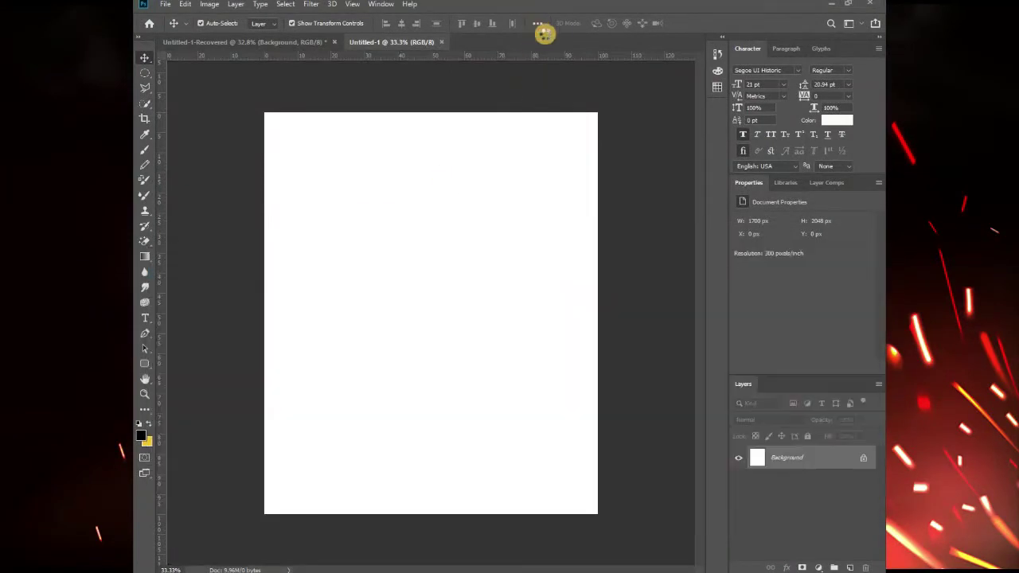
Crop 1177225.jpg to a tall strip around the central circle-mask guard
left_click(145, 119)
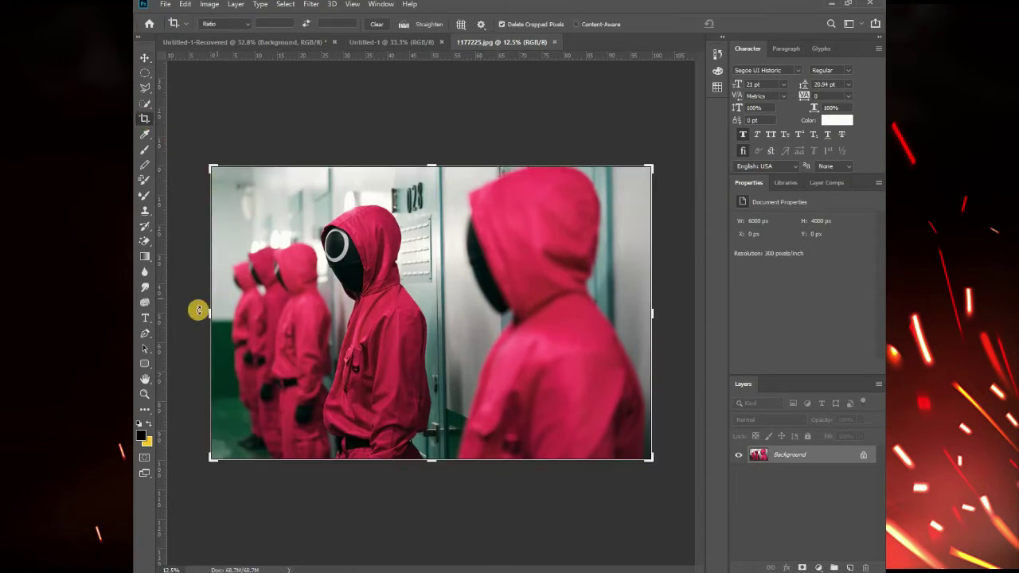
left_click_drag(205, 316, 249, 311)
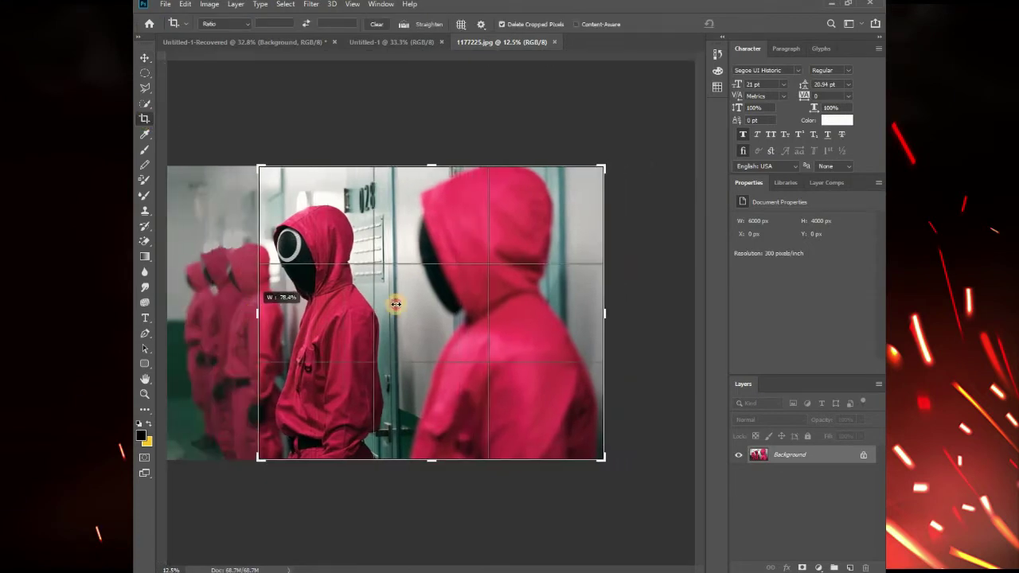
left_click_drag(605, 317, 500, 337)
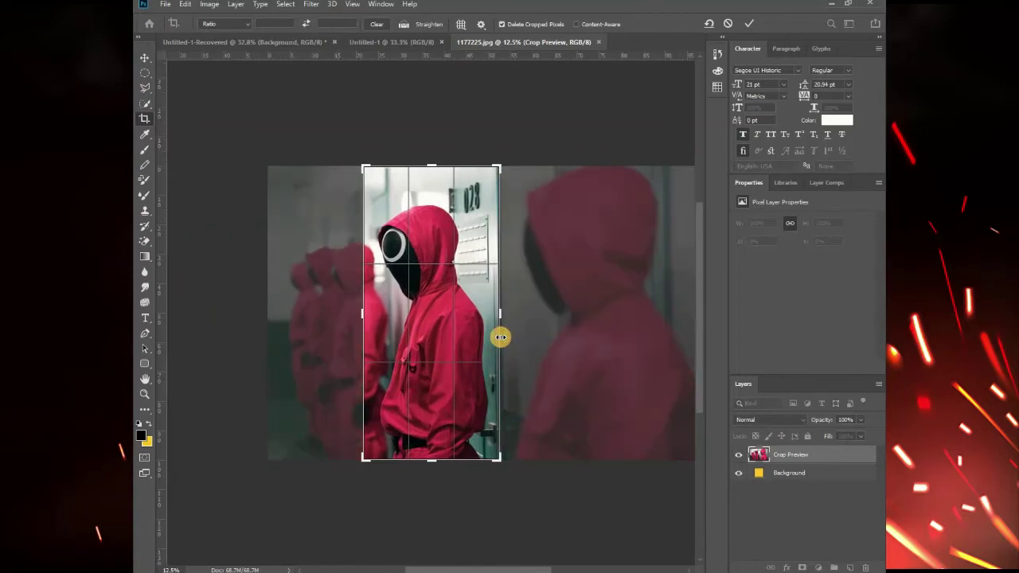
key("Return")
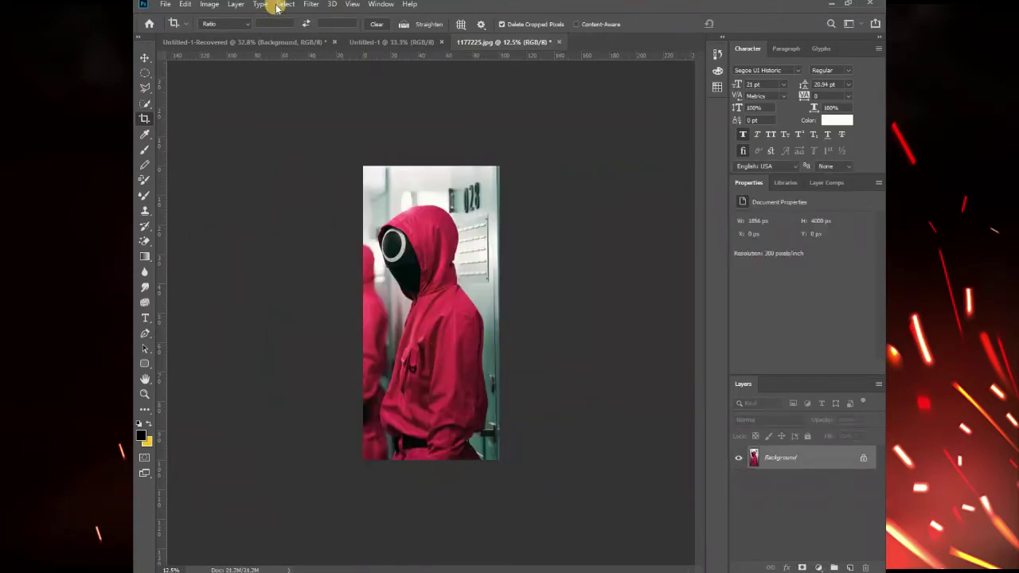
Select the guard with Select Subject in Select and Mask, previewing On Layers
left_click(288, 5)
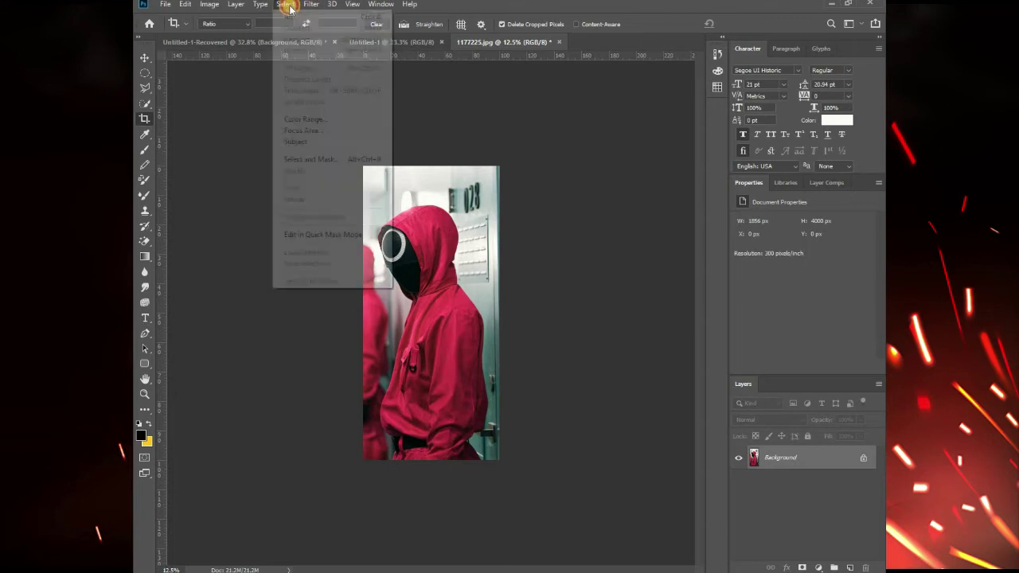
left_click(330, 159)
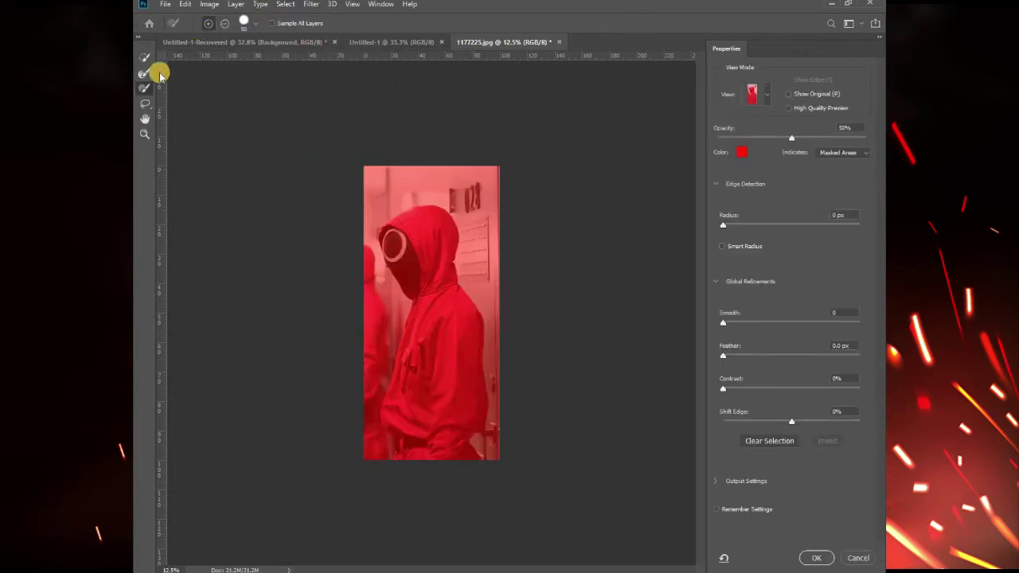
left_click(144, 58)
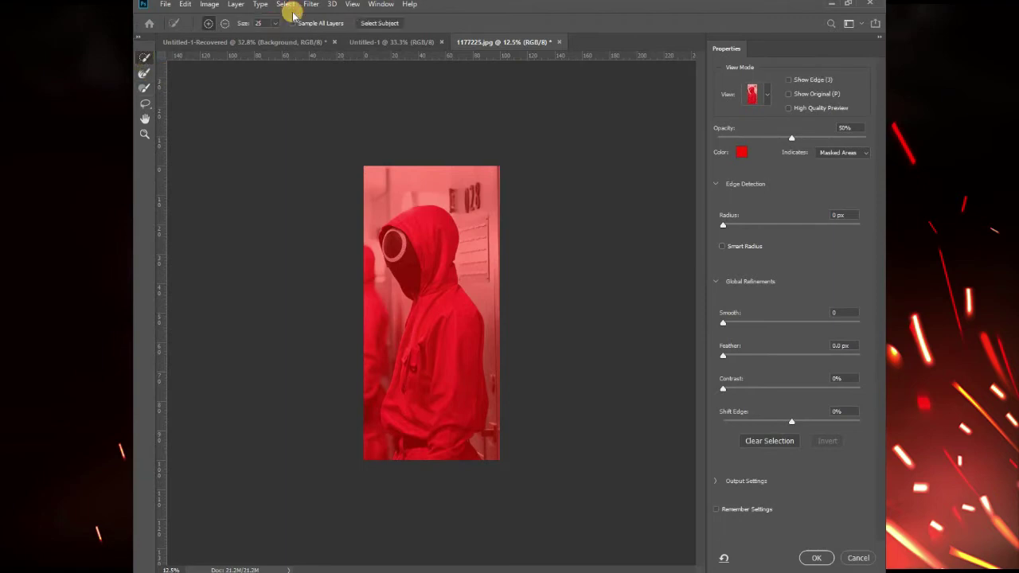
left_click(372, 23)
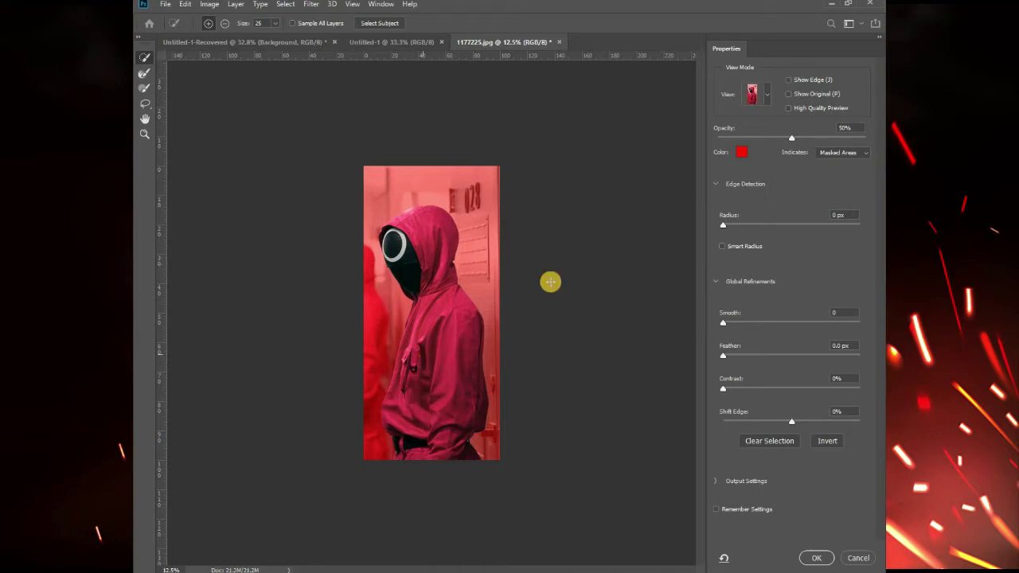
left_click(769, 95)
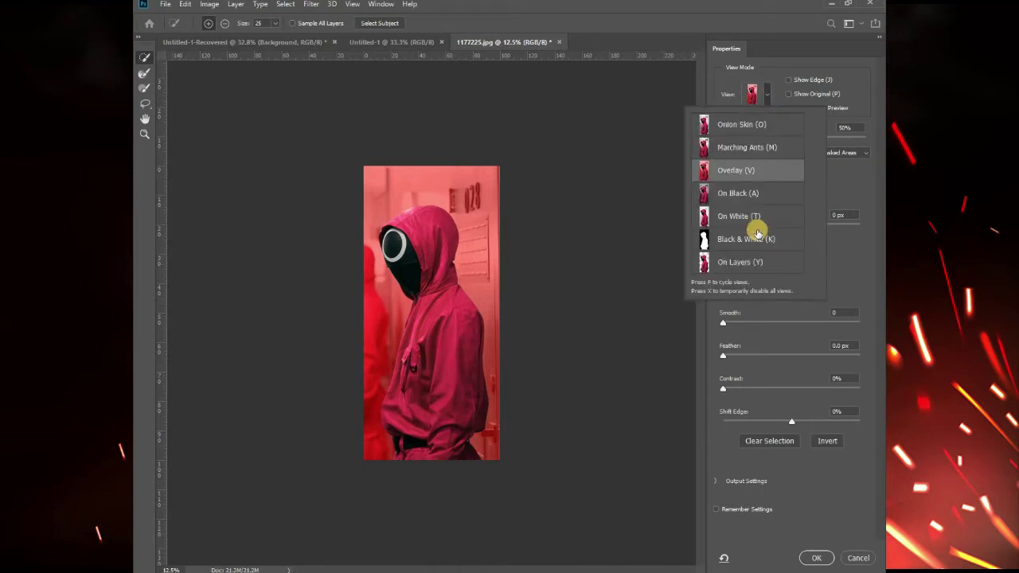
left_click(754, 271)
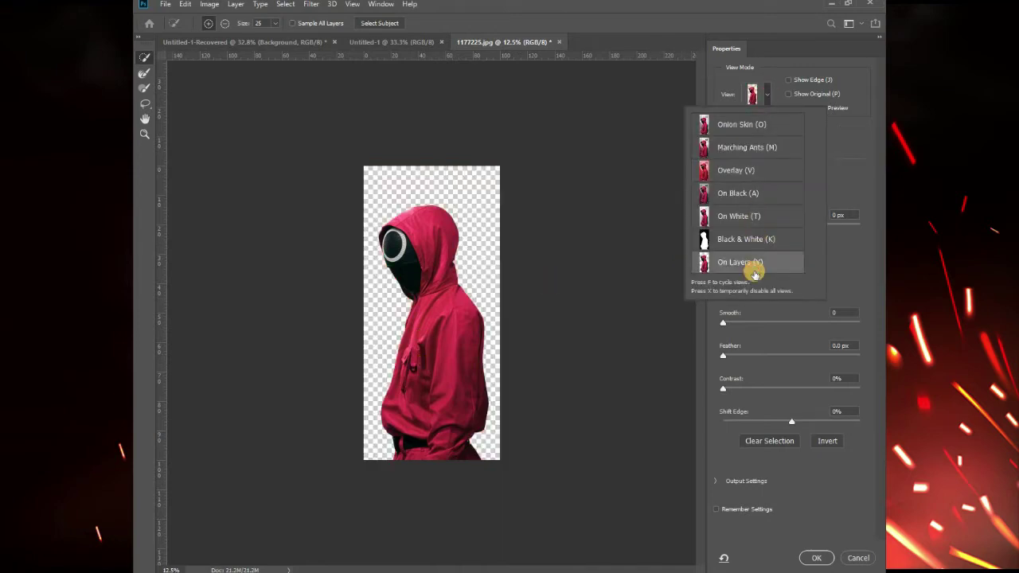
left_click(819, 558)
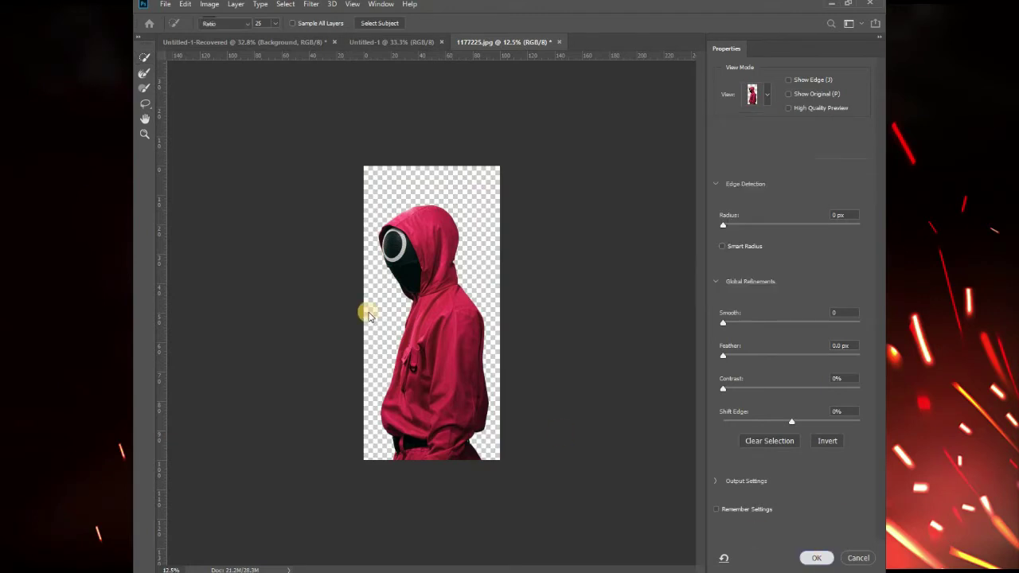
Move the selected guard into Untitled-1 and scale it down to the bottom centre
key("c")
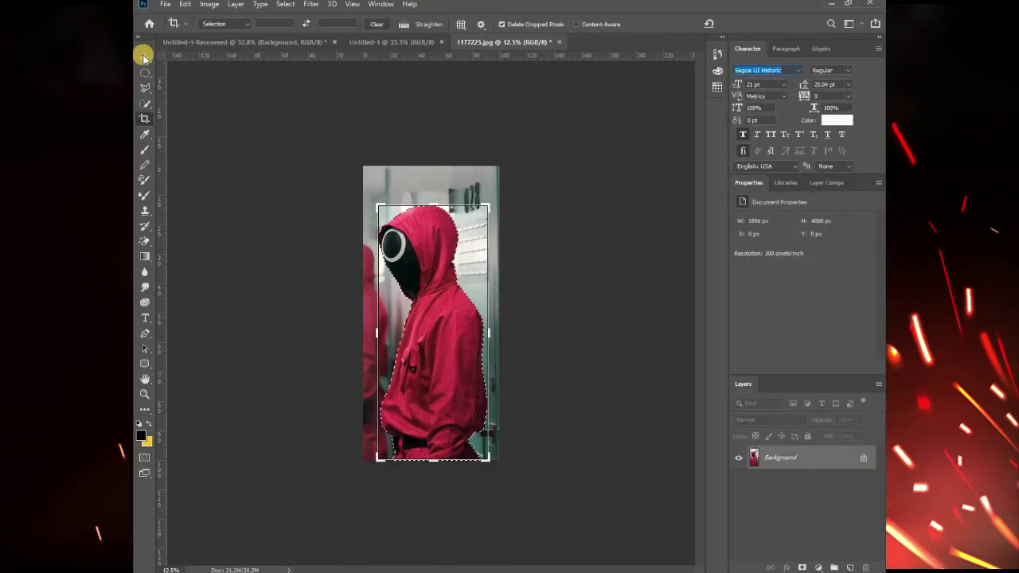
left_click(145, 57)
mouse_move(404, 239)
left_mouse_down()
mouse_move(390, 243)
mouse_move(406, 41)
mouse_move(409, 267)
left_mouse_up()
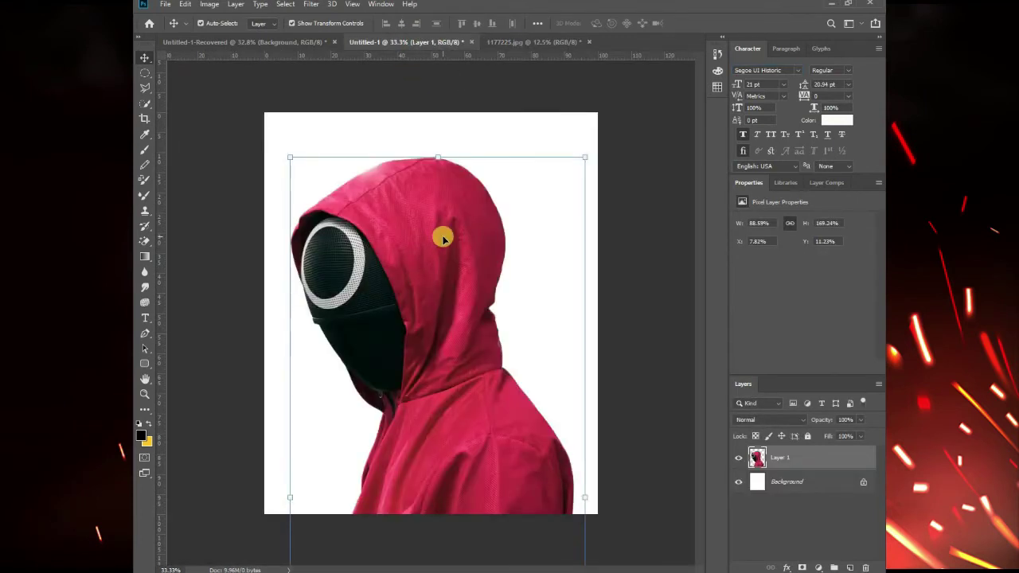
scroll(442, 239, "down", 2)
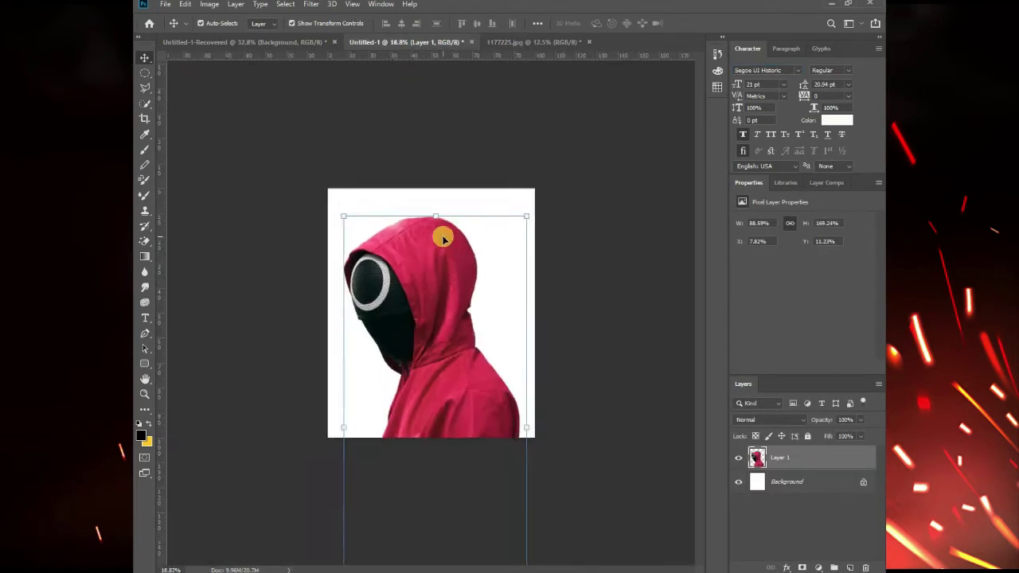
mouse_move(438, 316)
left_mouse_down()
mouse_move(438, 229)
mouse_move(400, 220)
mouse_move(414, 279)
mouse_move(420, 189)
left_mouse_up()
left_click(441, 314)
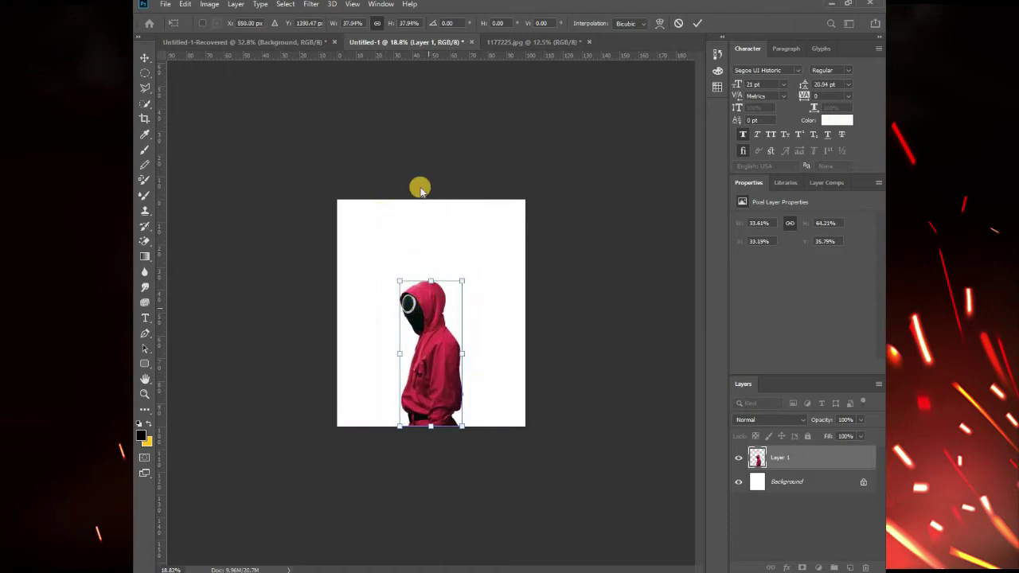
key("Return")
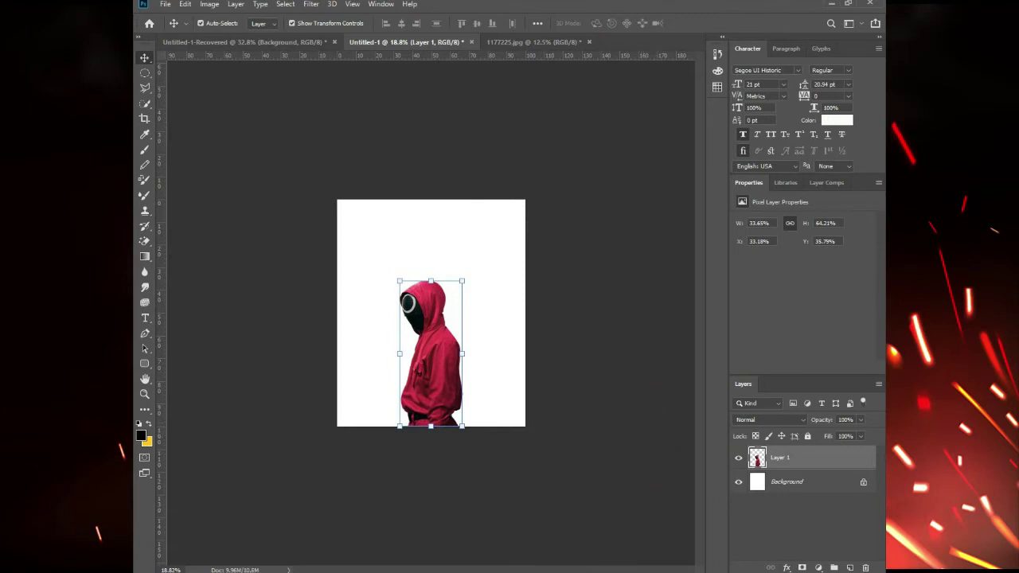
Place the dcgjmzh wall image and stretch it to cover the whole canvas
key("alt+Tab")
mouse_move(402, 414)
left_mouse_down()
mouse_move(469, 230)
mouse_move(613, 334)
left_mouse_up()
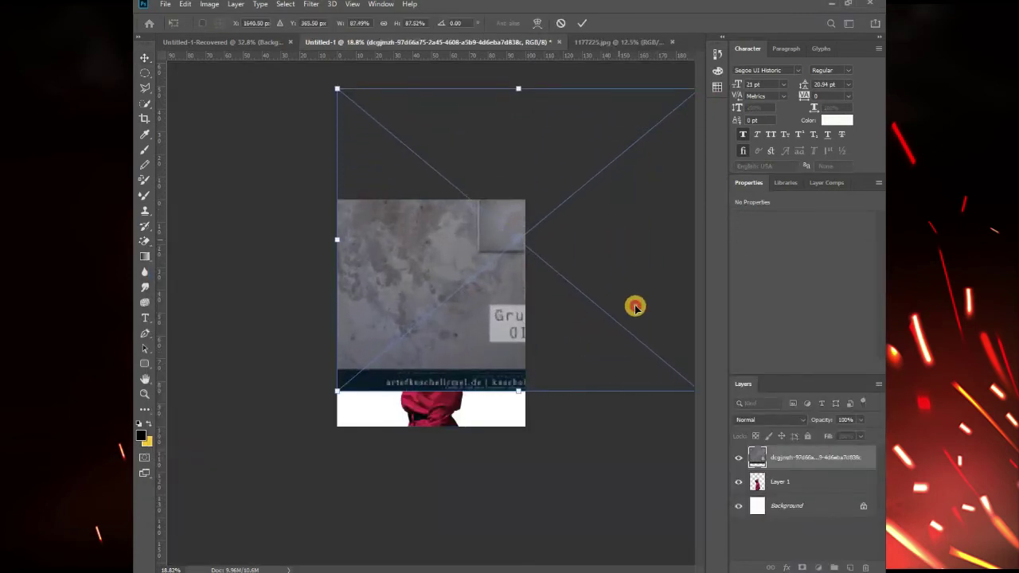
scroll(598, 346, "down", 3)
scroll(588, 334, "down", 1)
left_click_drag(564, 323, 643, 323)
left_click_drag(567, 335, 571, 344)
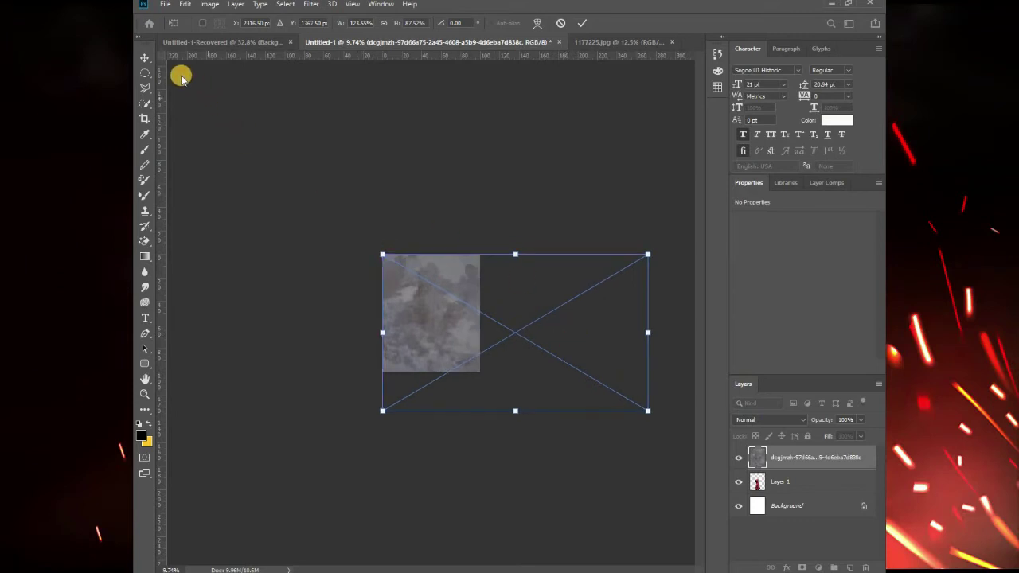
double_click(422, 297)
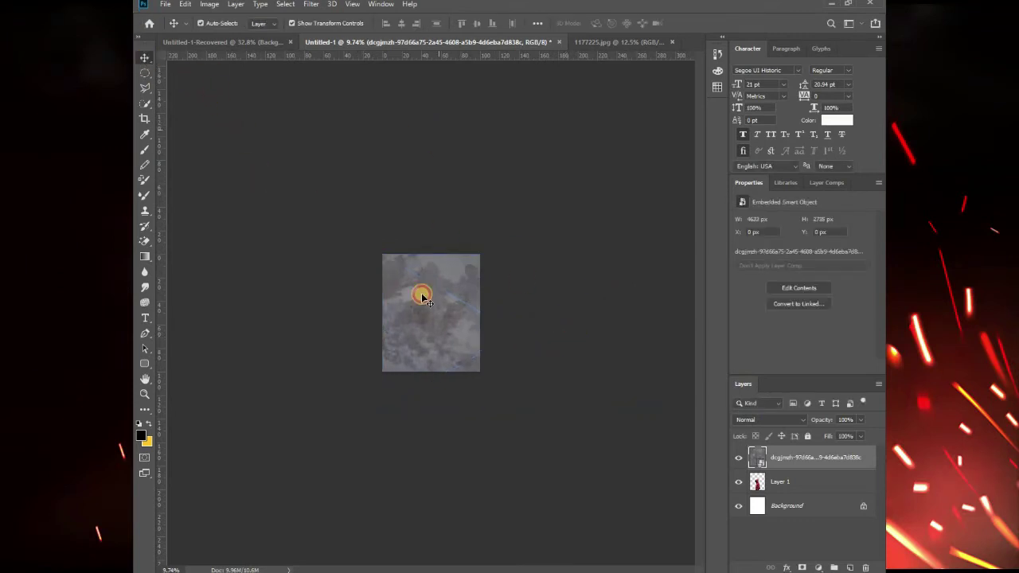
Move the wall texture layer below the guard's Layer 1
left_click_drag(828, 455, 820, 483)
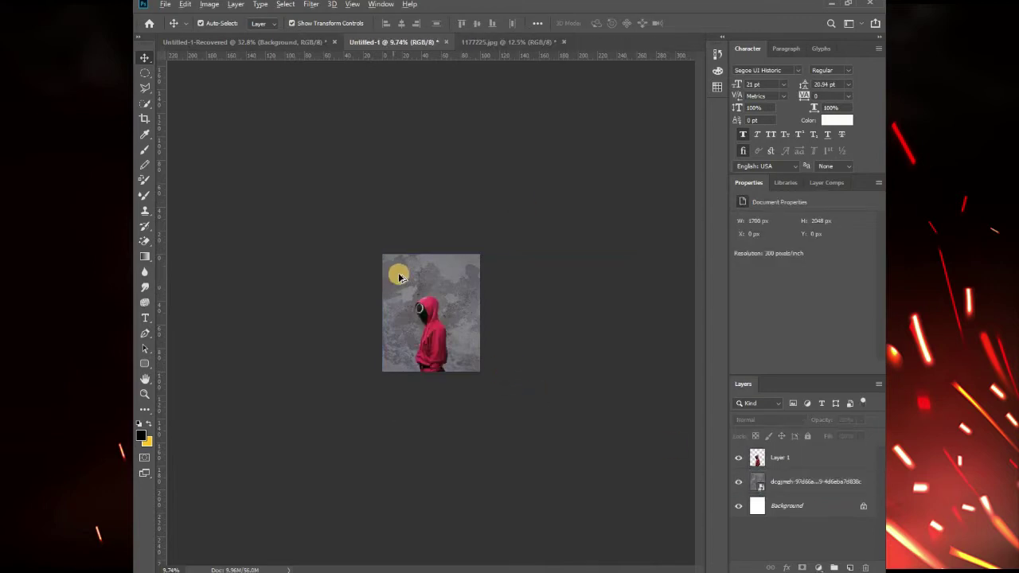
scroll(399, 277, "up", 2)
scroll(388, 243, "up", 1)
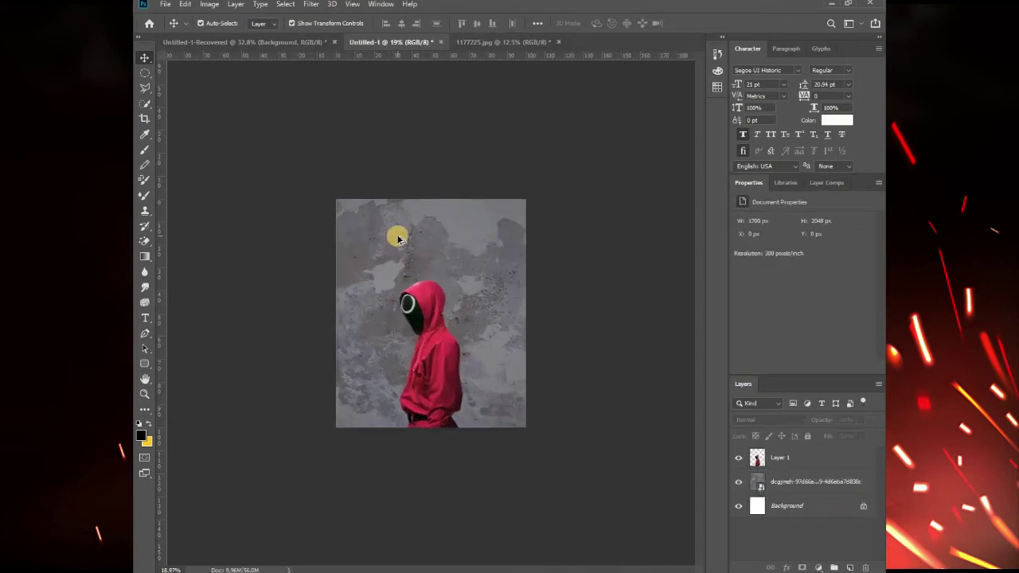
scroll(398, 236, "up", 1)
left_click(488, 245)
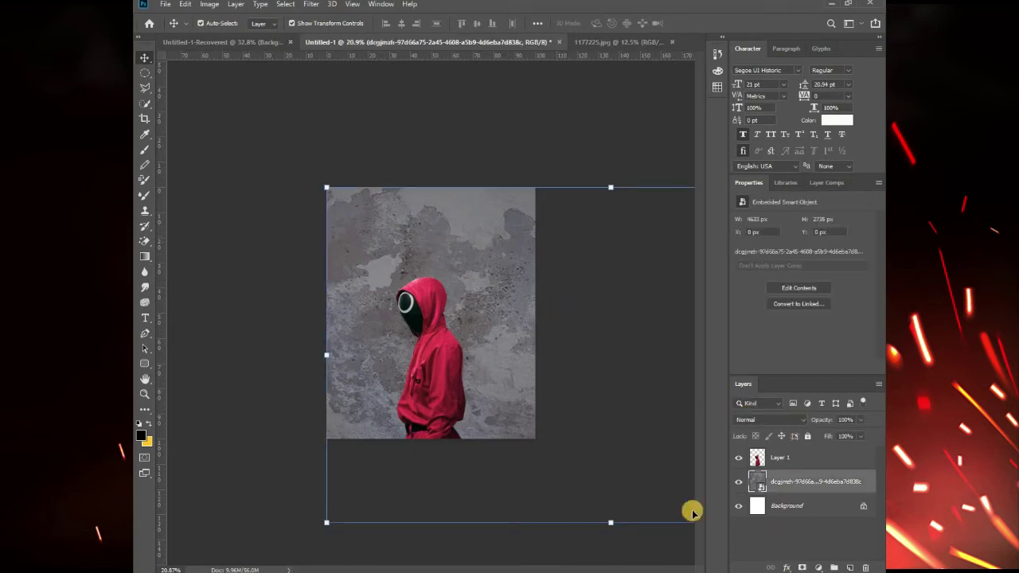
left_click(586, 541)
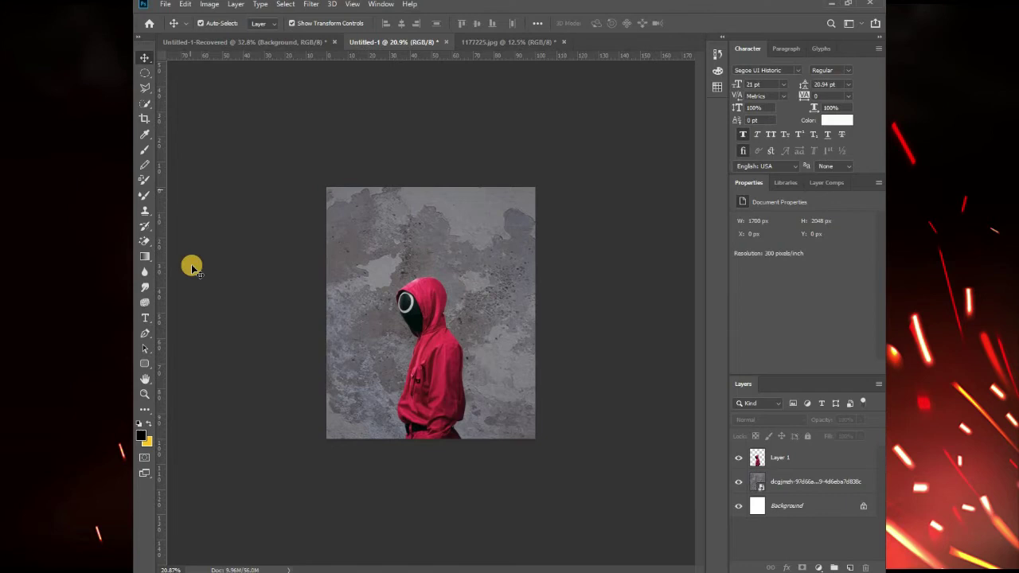
Draw a large black rounded rectangle over the poster and move it below Layer 1
left_click(145, 364)
left_click_drag(275, 159, 573, 469)
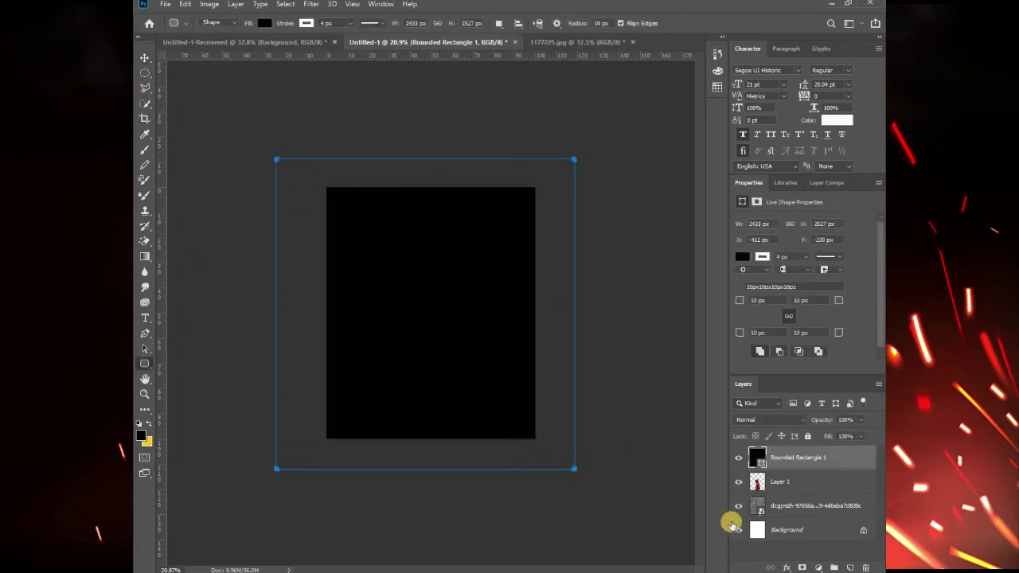
left_click_drag(817, 462, 815, 502)
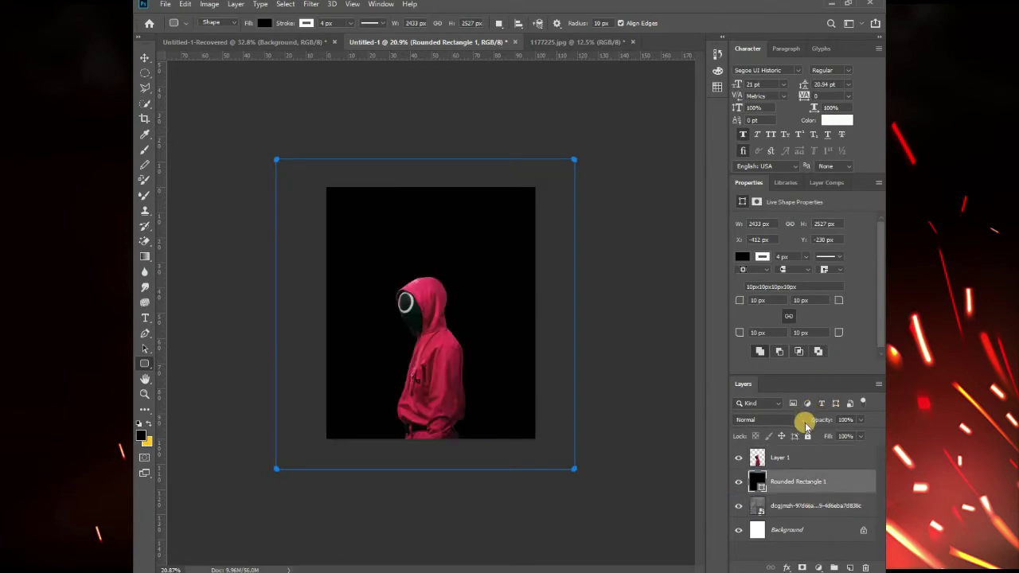
Lower Rounded Rectangle 1's opacity to about 49% so the wall shows through
left_click(859, 420)
left_click(825, 433)
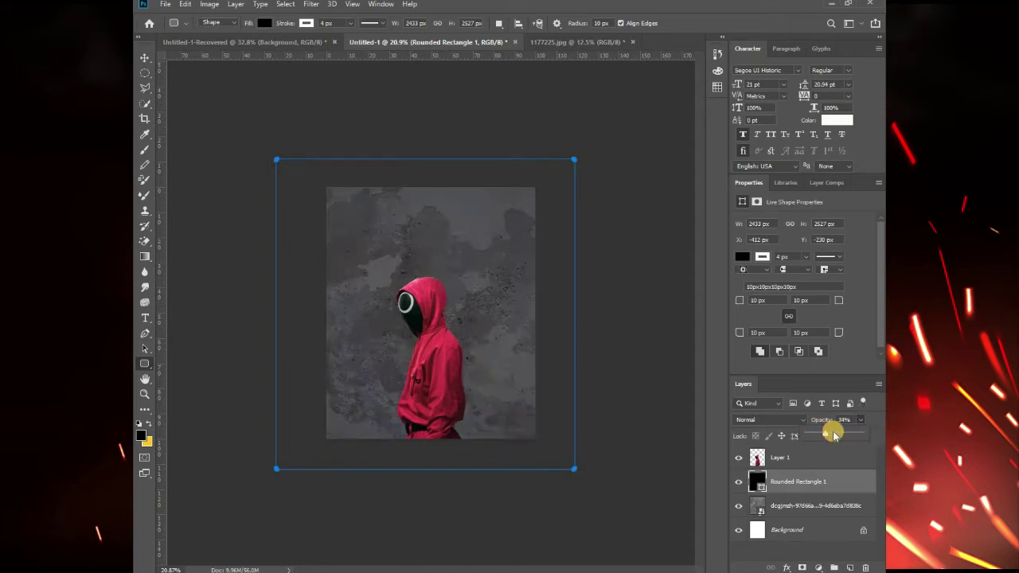
left_click_drag(831, 434, 839, 434)
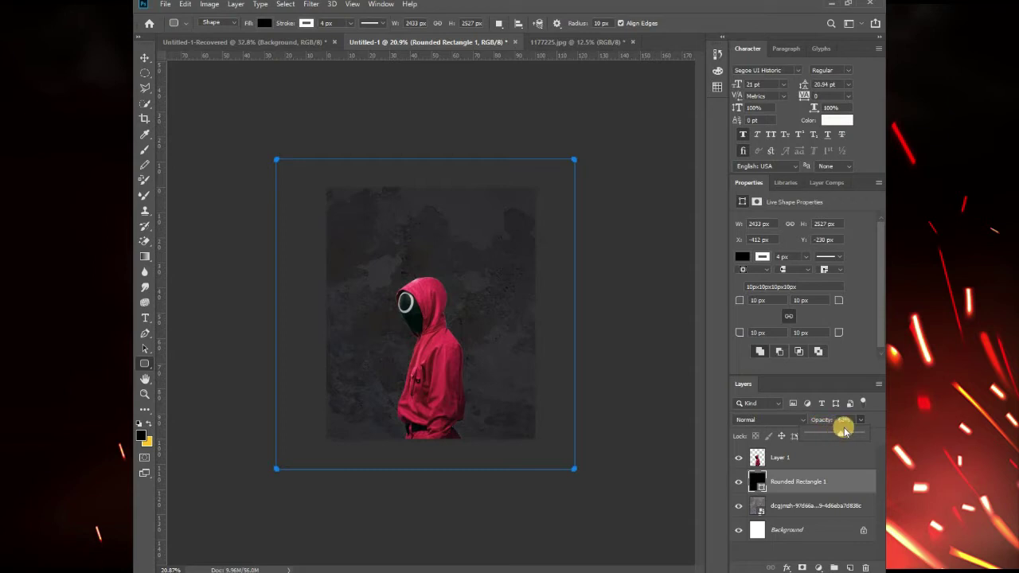
left_click(833, 434)
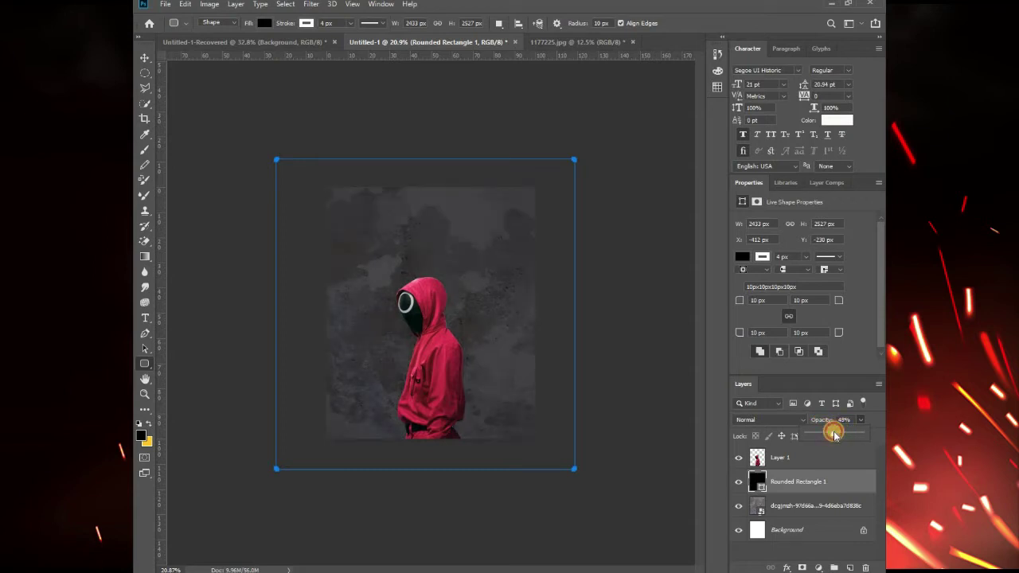
left_click(145, 57)
left_click(311, 95)
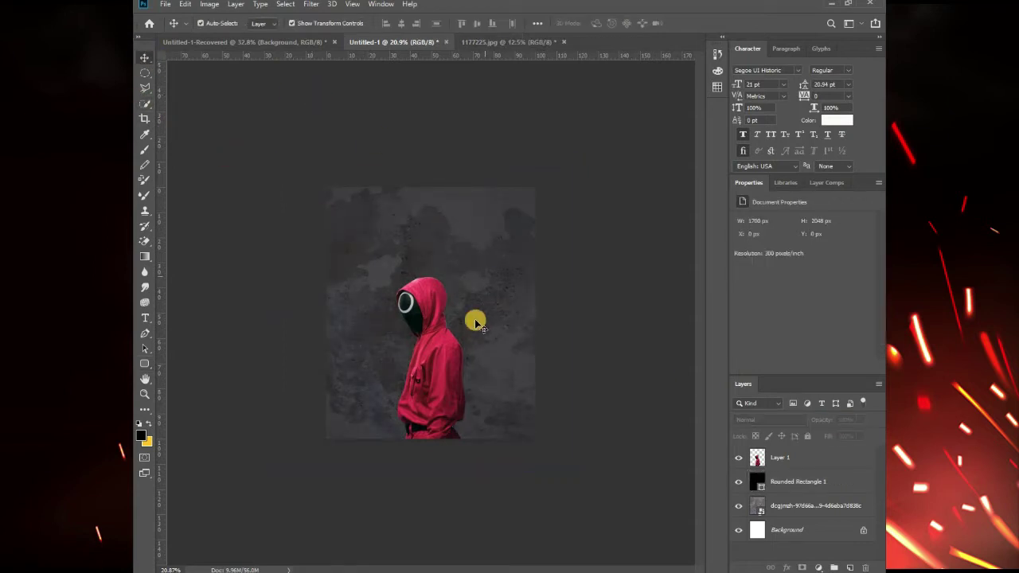
scroll(406, 298, "up", 2)
scroll(406, 298, "down", 2)
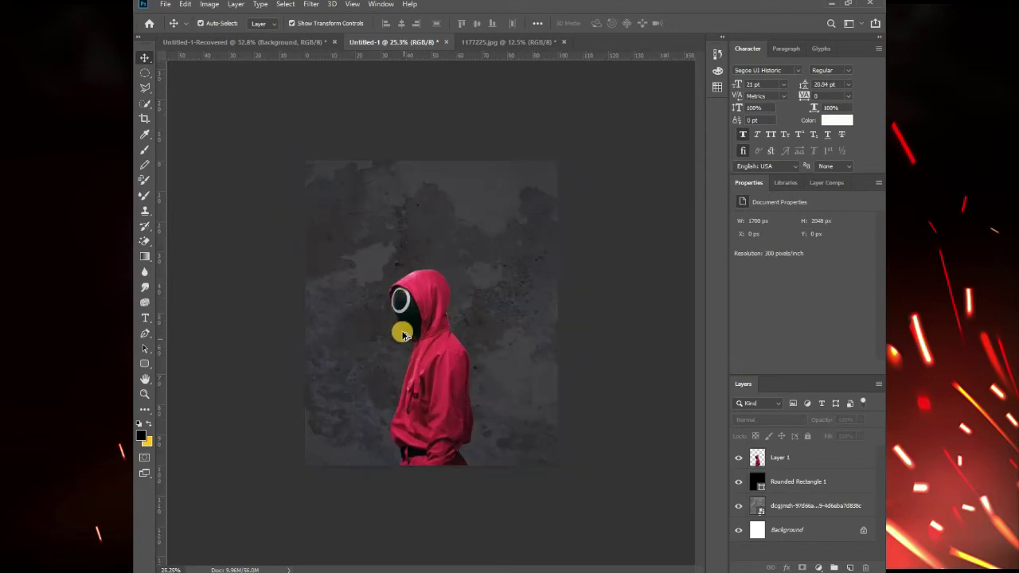
scroll(403, 335, "down", 1)
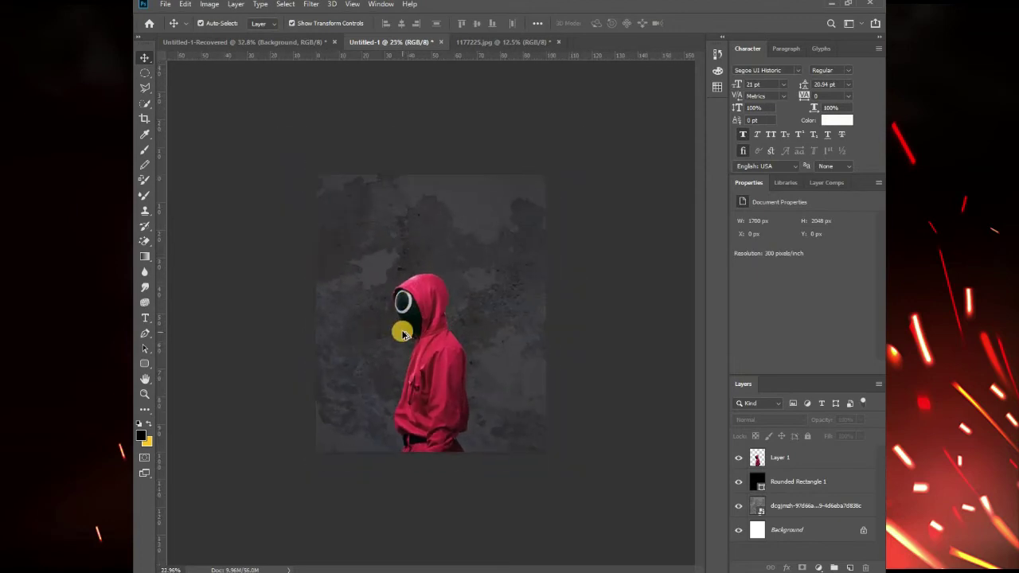
scroll(432, 338, "down", 1)
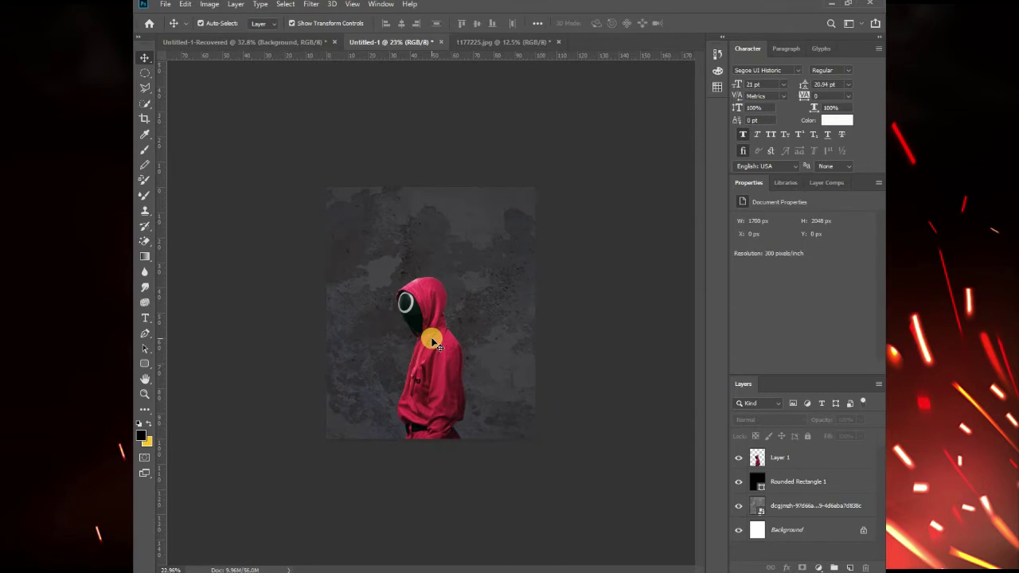
scroll(432, 340, "up", 1)
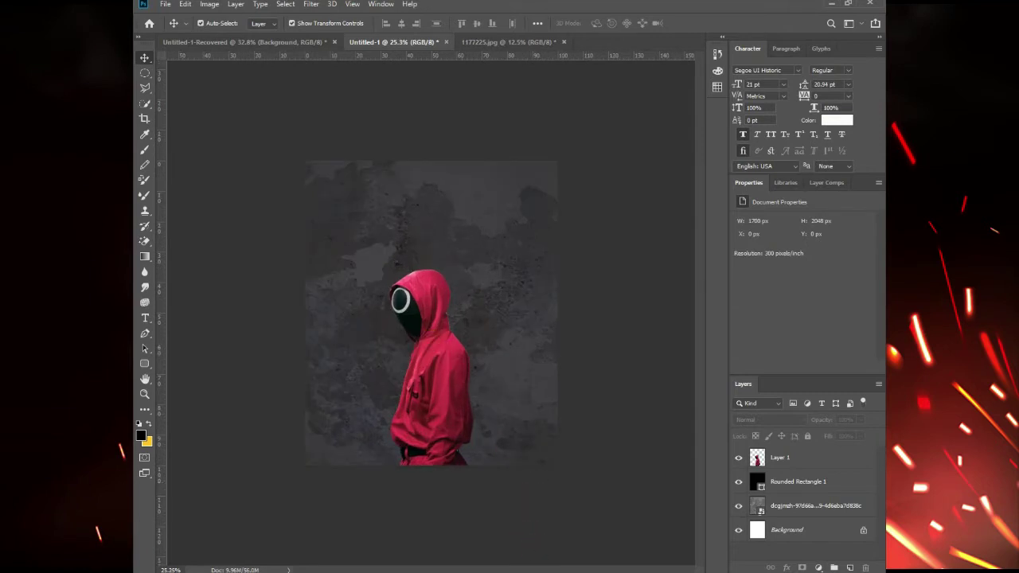
Place the TechEditing022.jpg smoke image along the bottom of the poster
key("alt+Tab")
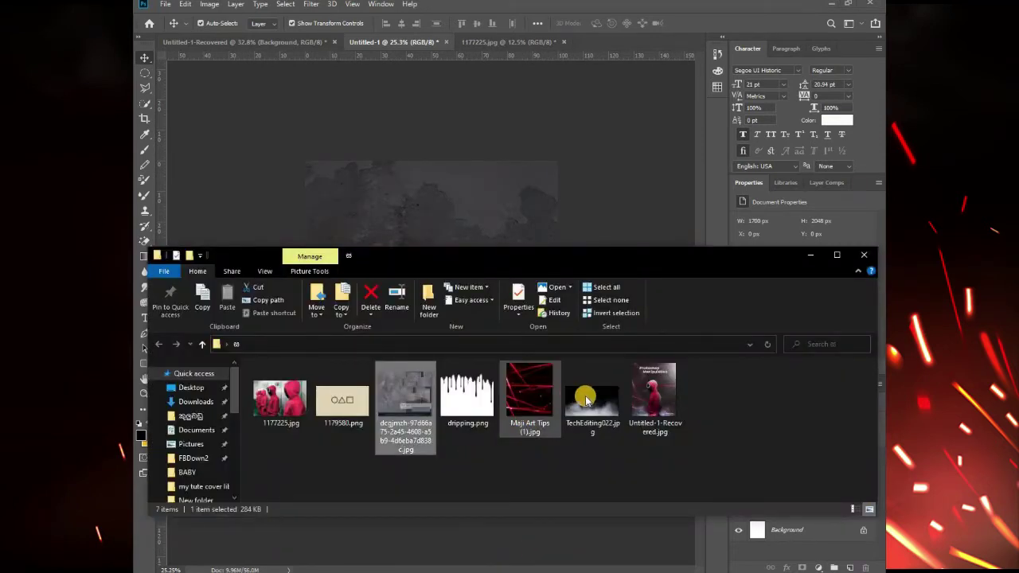
left_click_drag(586, 399, 504, 220)
left_click_drag(489, 327, 489, 407)
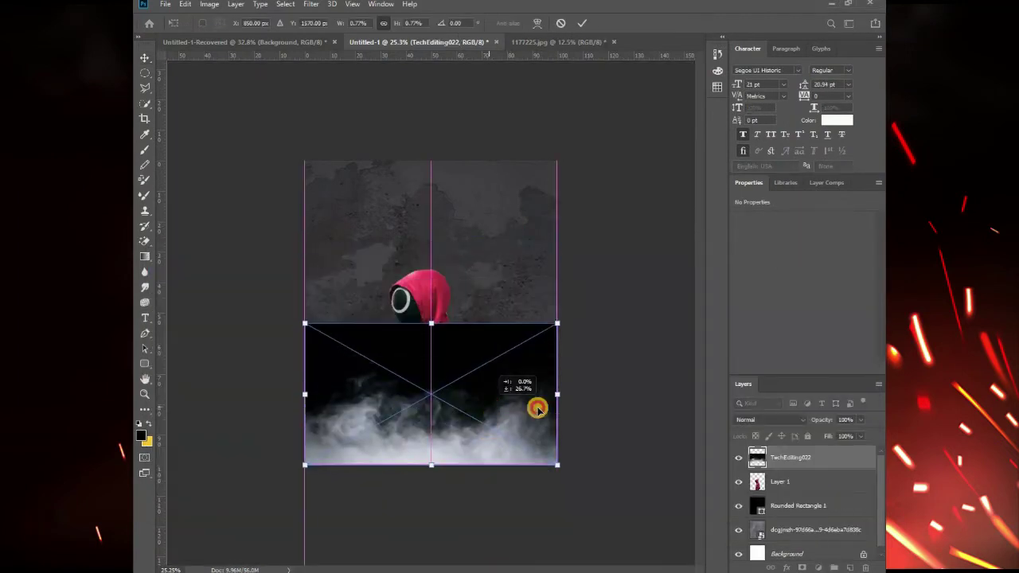
left_click(789, 423)
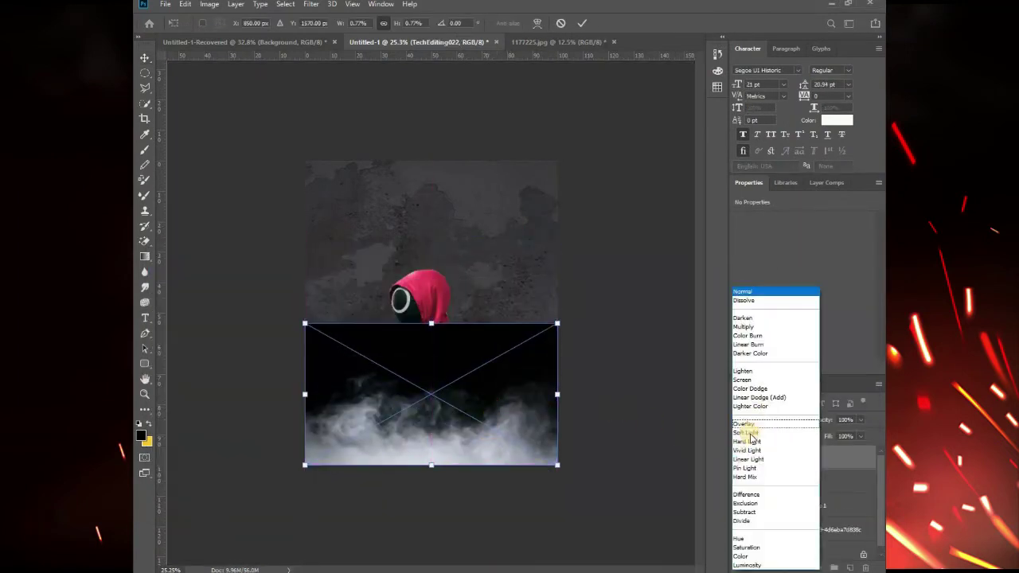
left_click(586, 363)
key("Return")
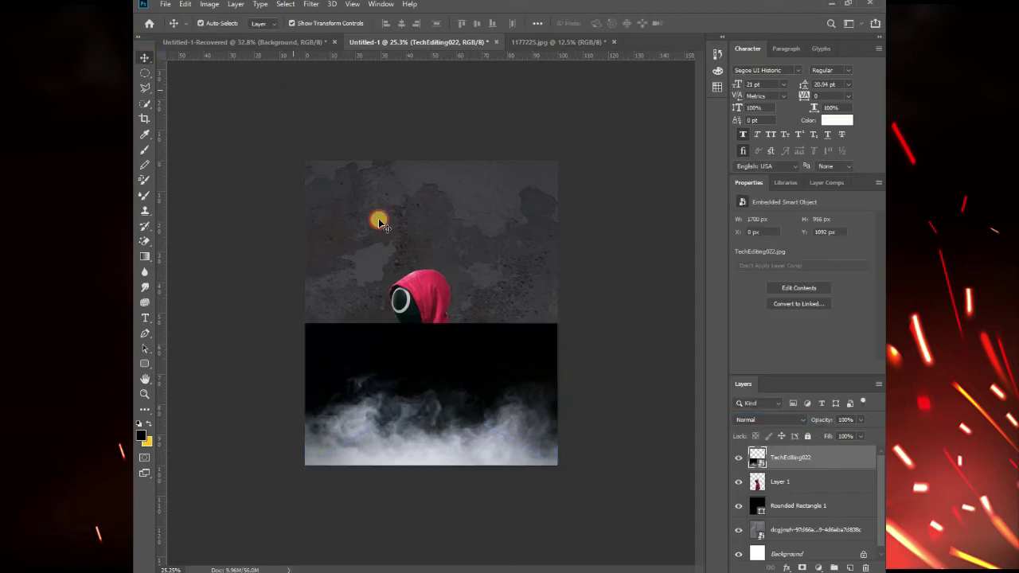
Set the smoke layer's blend mode to Color Dodge
left_click(800, 420)
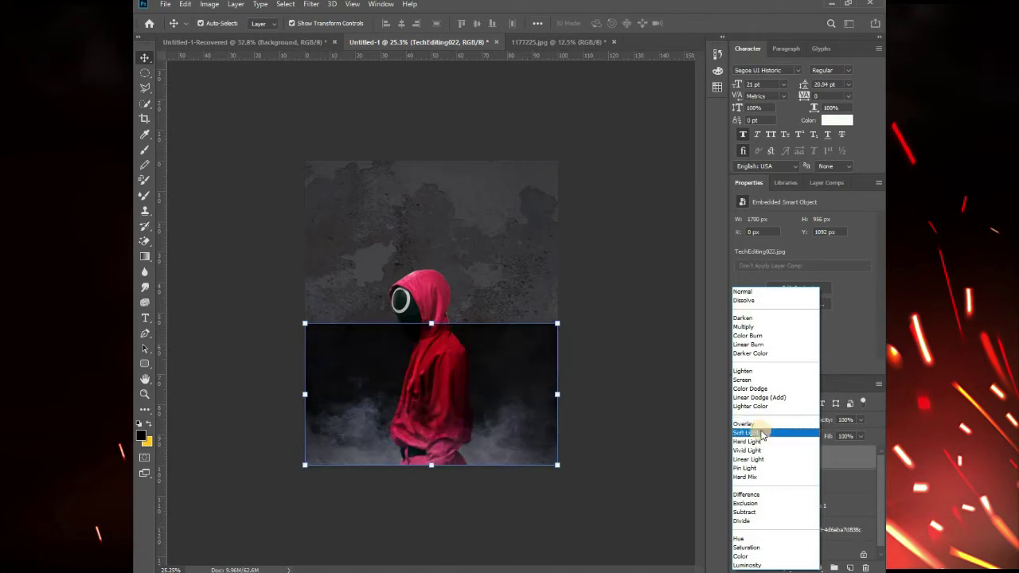
left_click(762, 432)
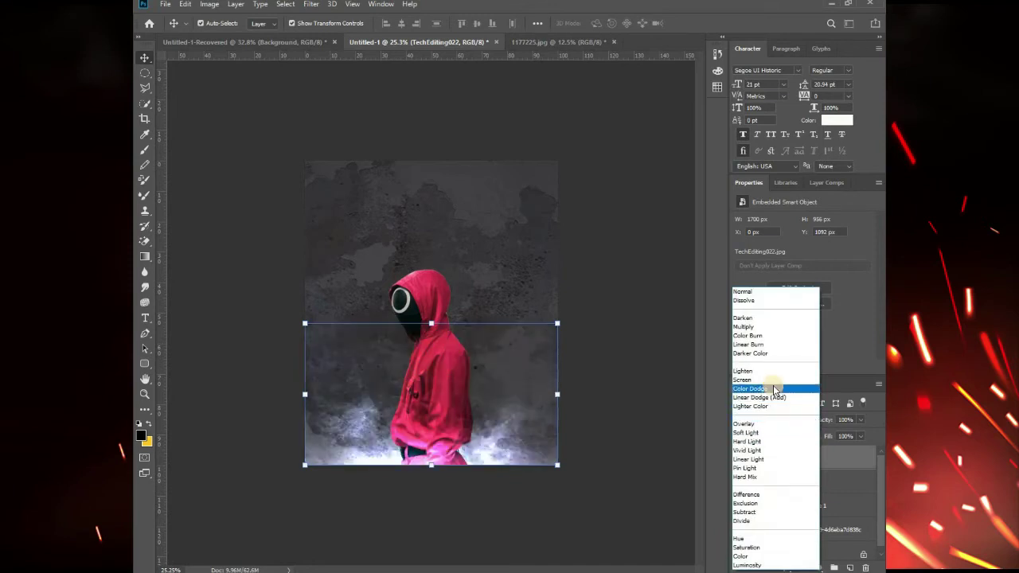
left_click(773, 388)
left_click(615, 321)
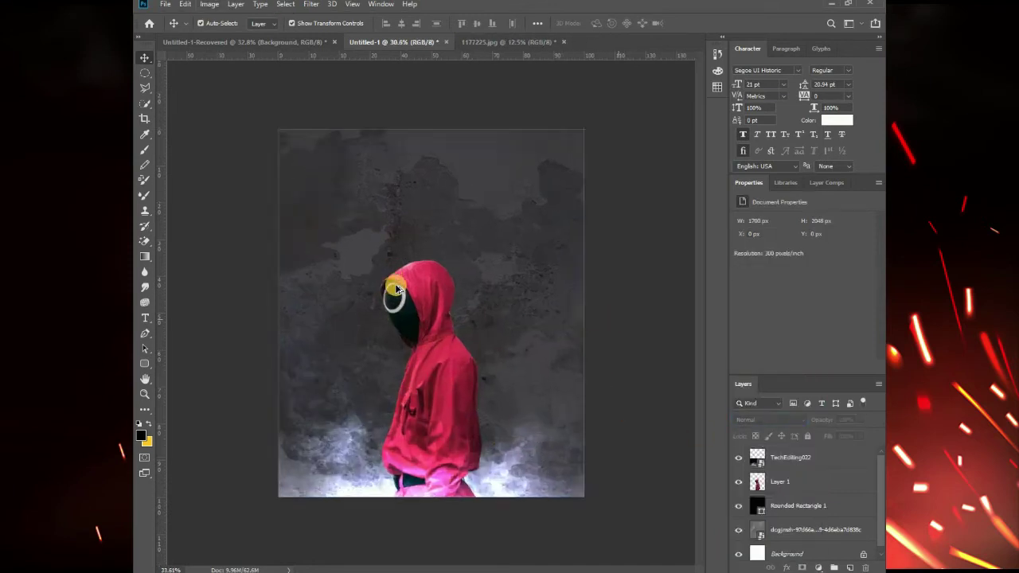
scroll(397, 288, "up", 1)
Raise Rounded Rectangle 1's opacity slightly to darken the wall
left_click(796, 505)
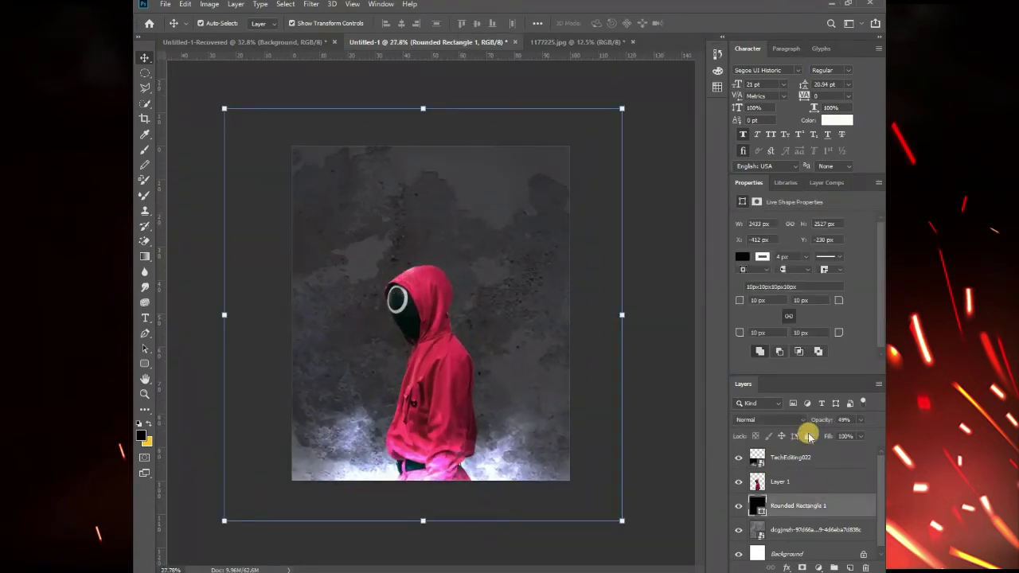
left_click(858, 420)
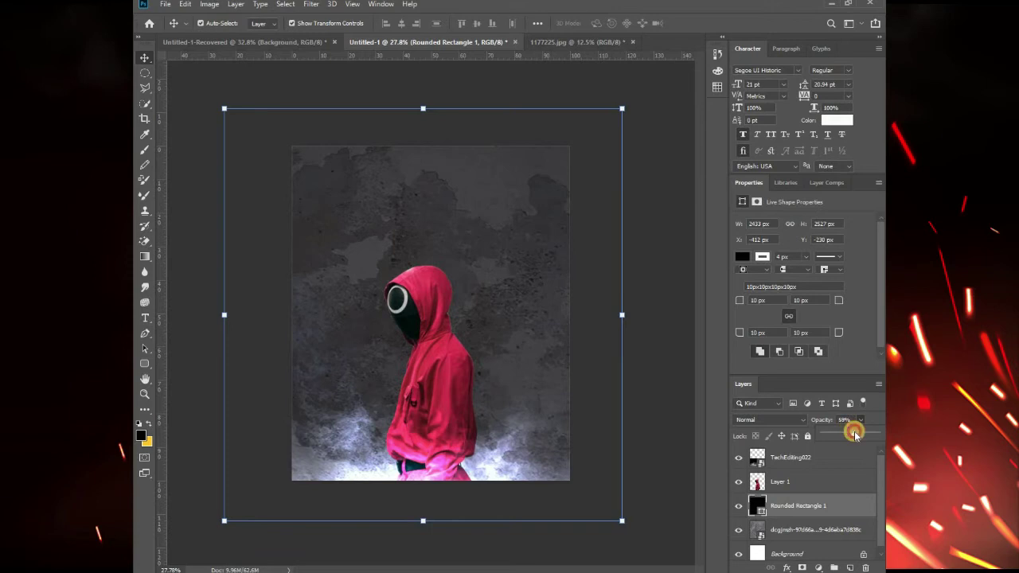
left_click_drag(855, 433, 852, 427)
left_click(682, 405)
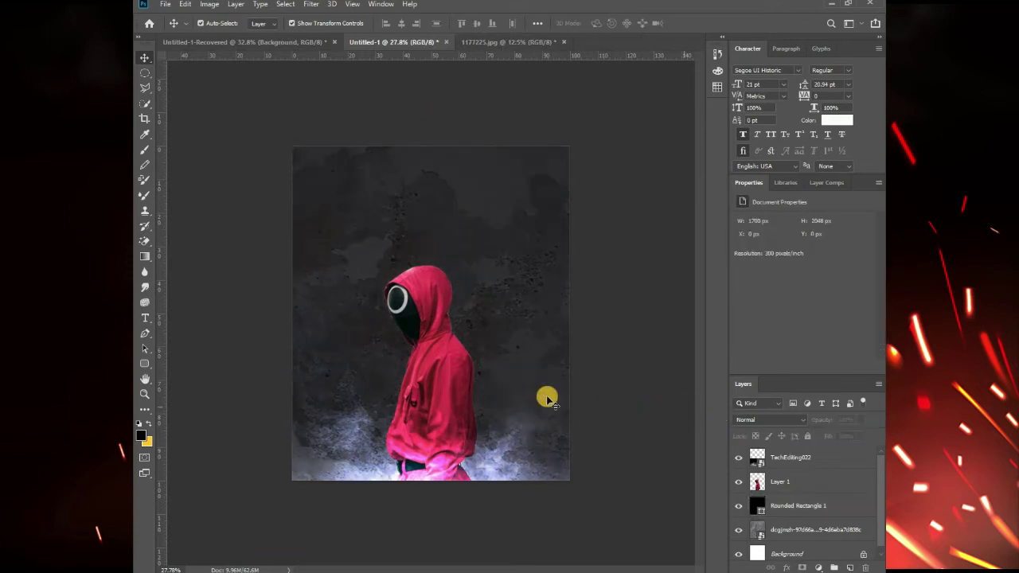
scroll(364, 271, "down", 2)
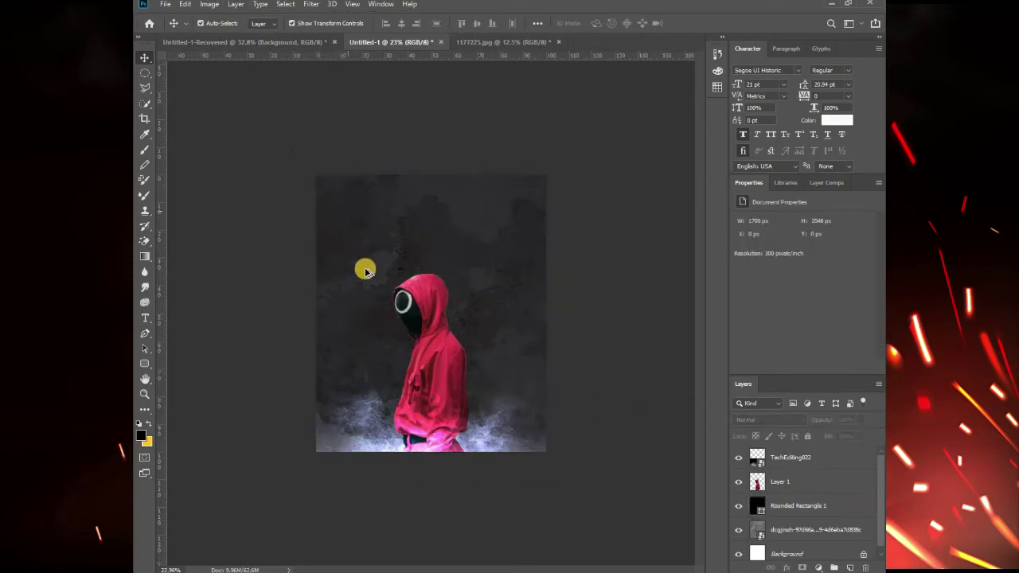
scroll(425, 399, "up", 1)
scroll(425, 399, "down", 1)
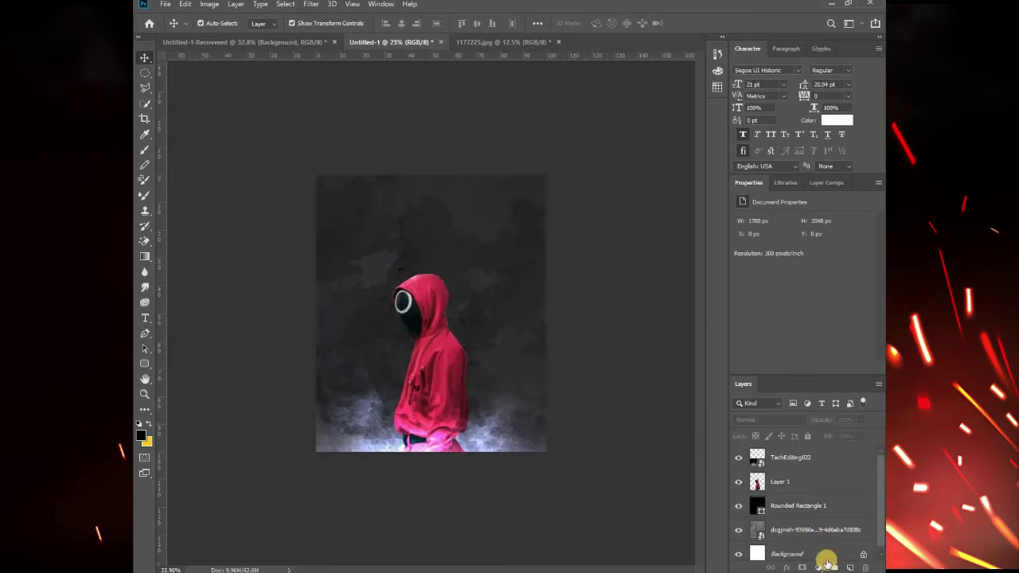
Add a layer mask to the guard's Layer 1
left_click(786, 483)
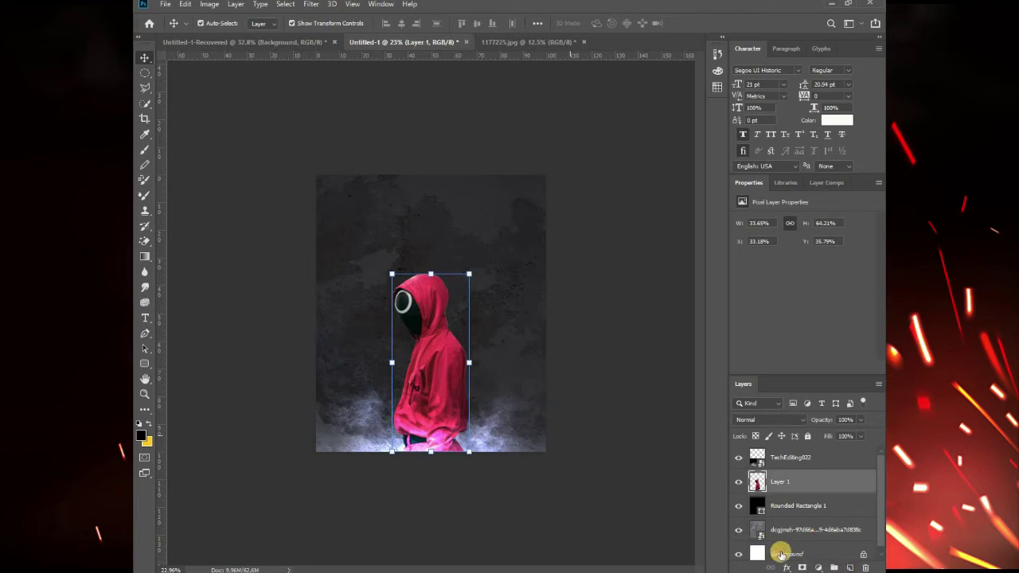
left_click(801, 567)
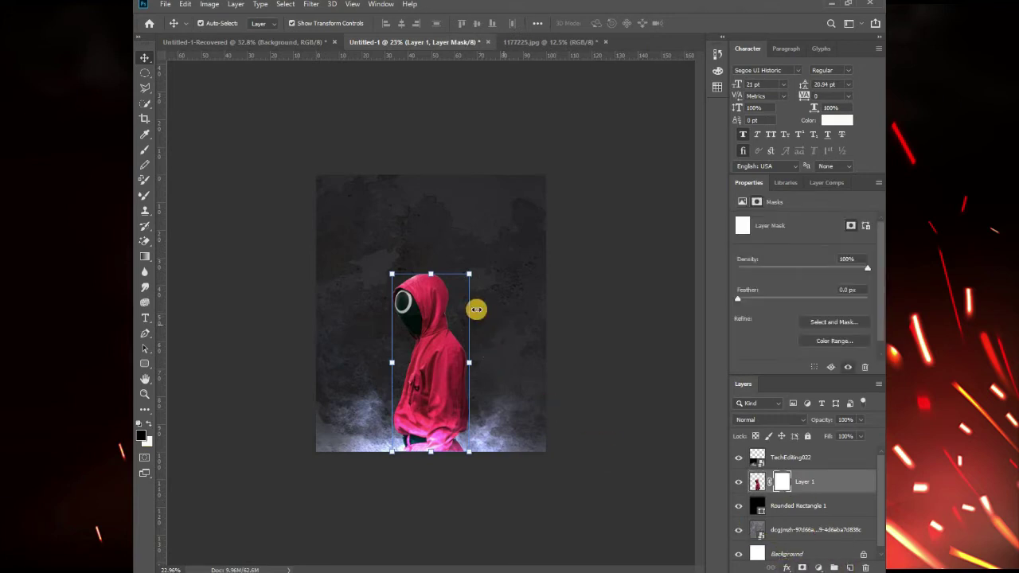
scroll(444, 296, "up", 2)
scroll(444, 297, "up", 2)
scroll(443, 298, "up", 2)
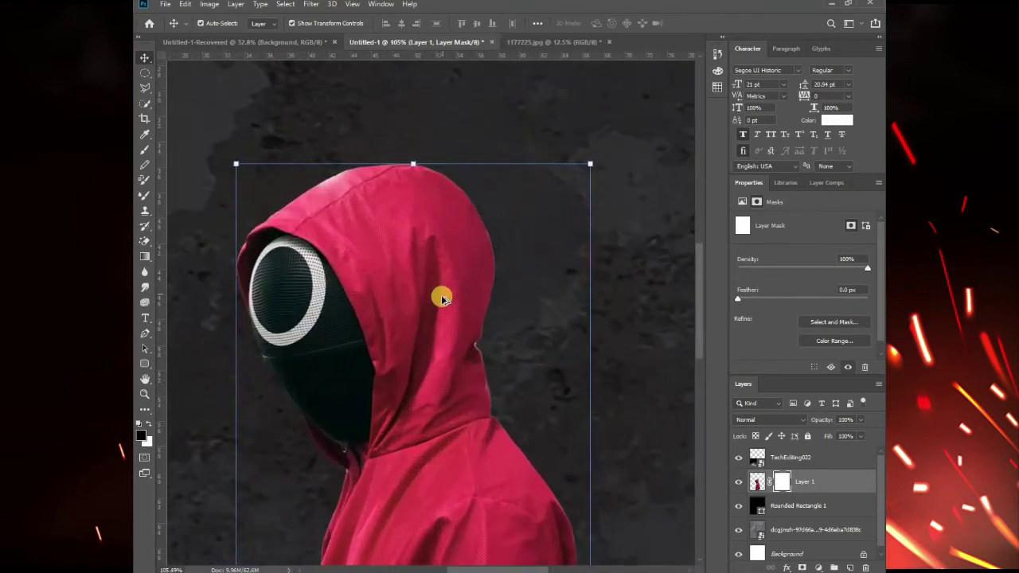
scroll(443, 298, "up", 2)
scroll(446, 334, "down", 2)
scroll(613, 428, "down", 1)
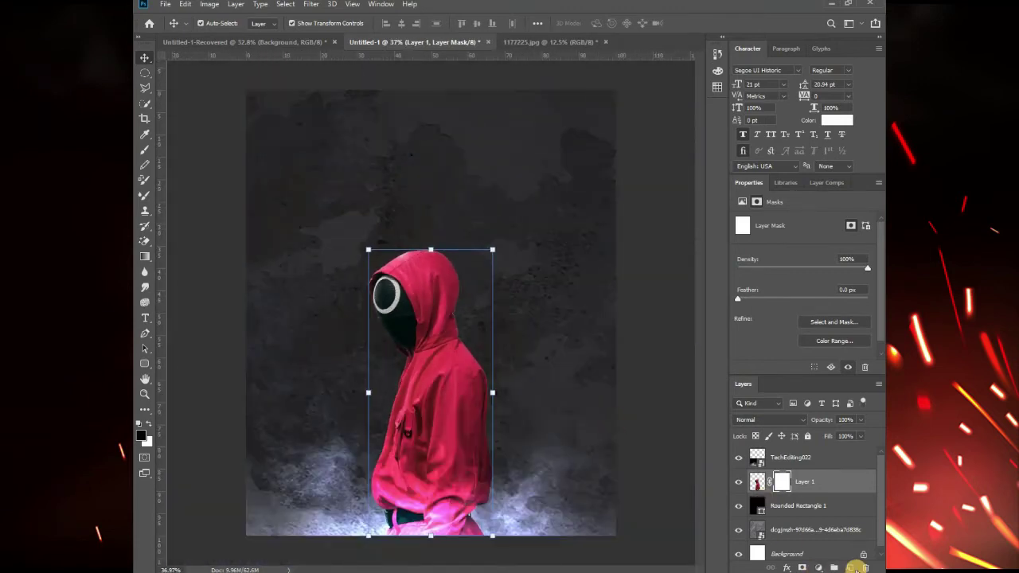
Add Layer 2, set the brush colour to white, and undo a test dab above the hood
left_click(850, 567)
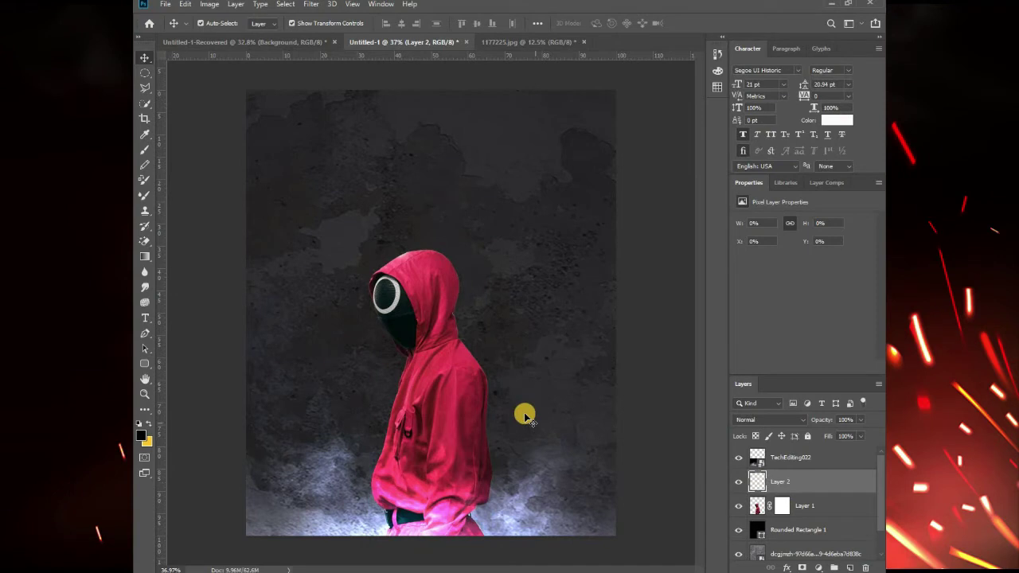
key("b")
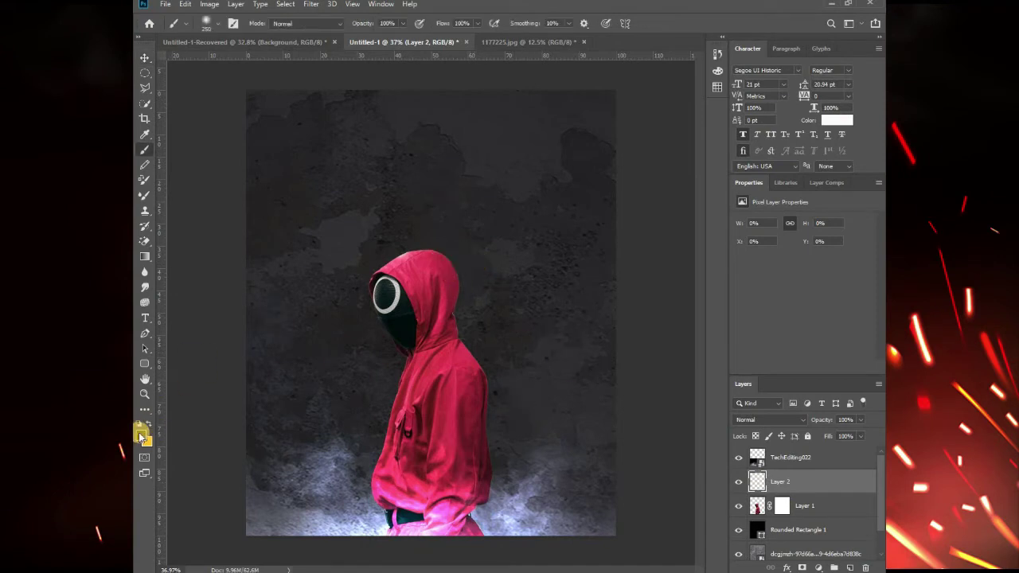
left_click(140, 435)
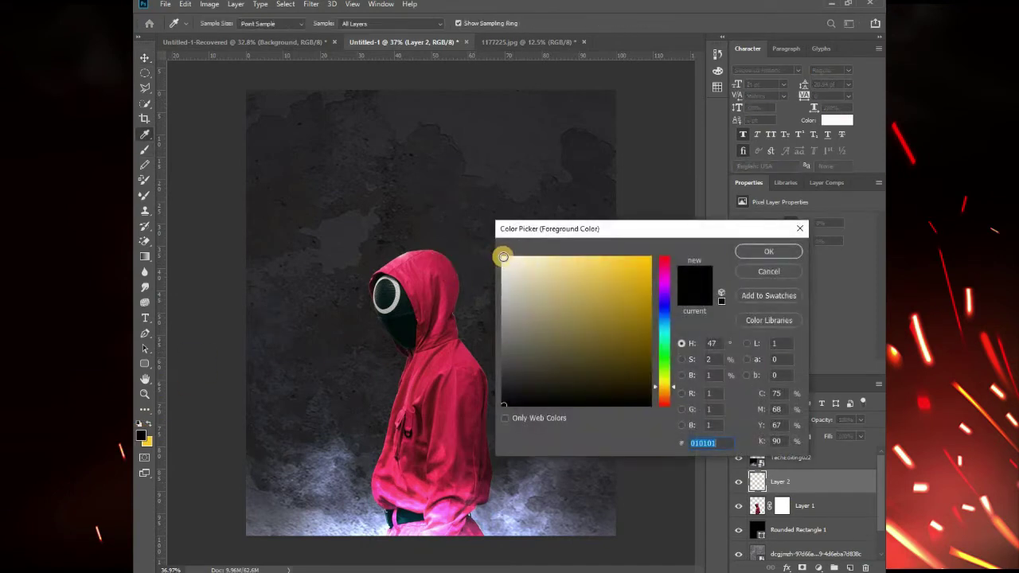
left_click(503, 256)
left_click(768, 252)
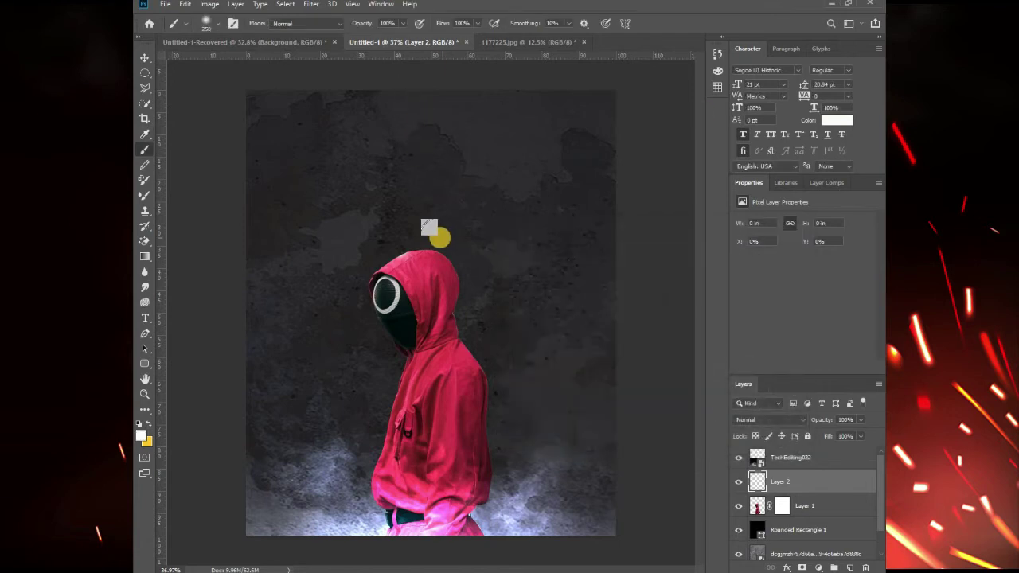
left_click(439, 237)
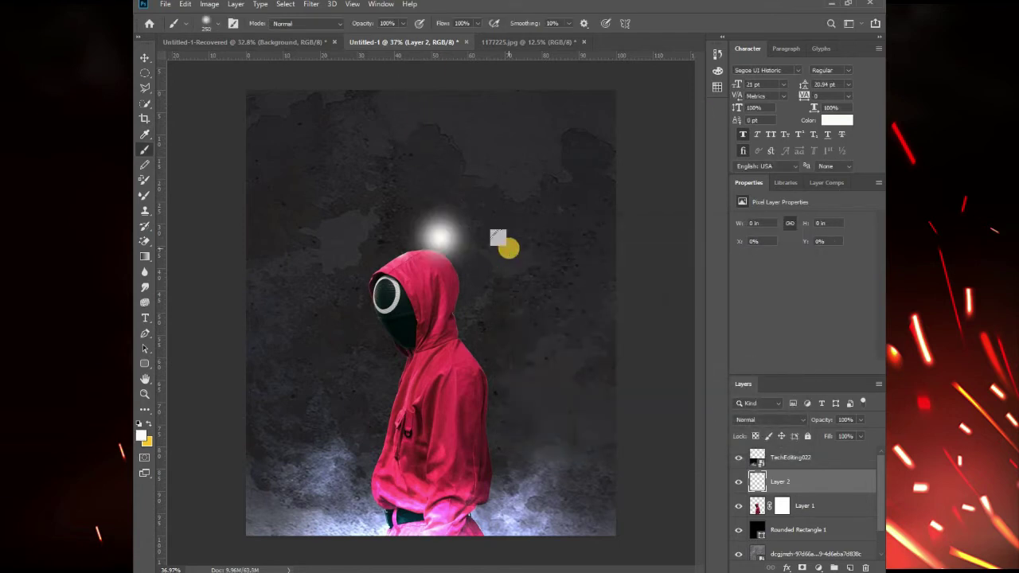
key("ctrl+z")
left_click(782, 505)
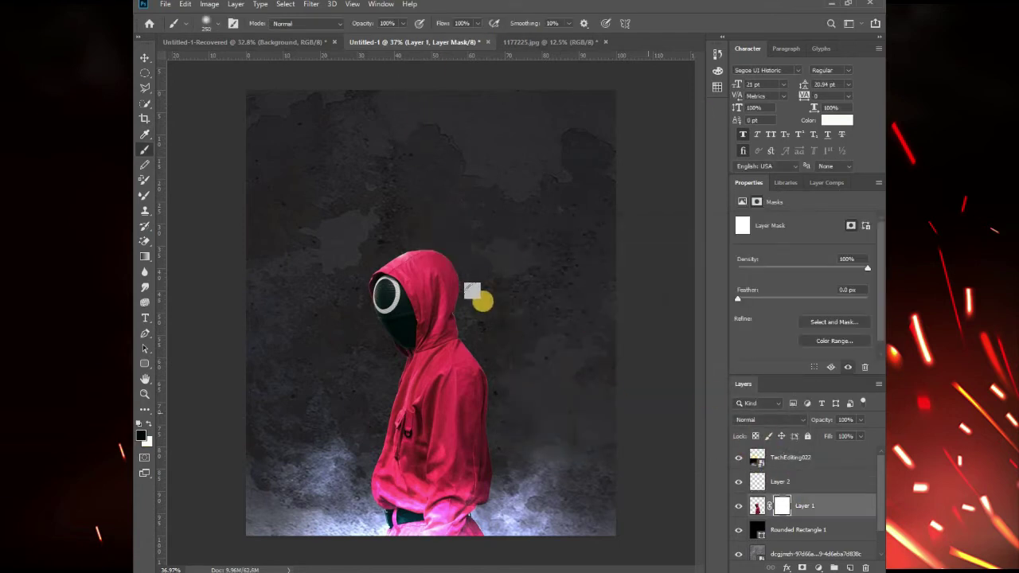
Clip Layer 2 to the guard's Layer 1 as a clipping mask
left_click(794, 482)
right_click(793, 481)
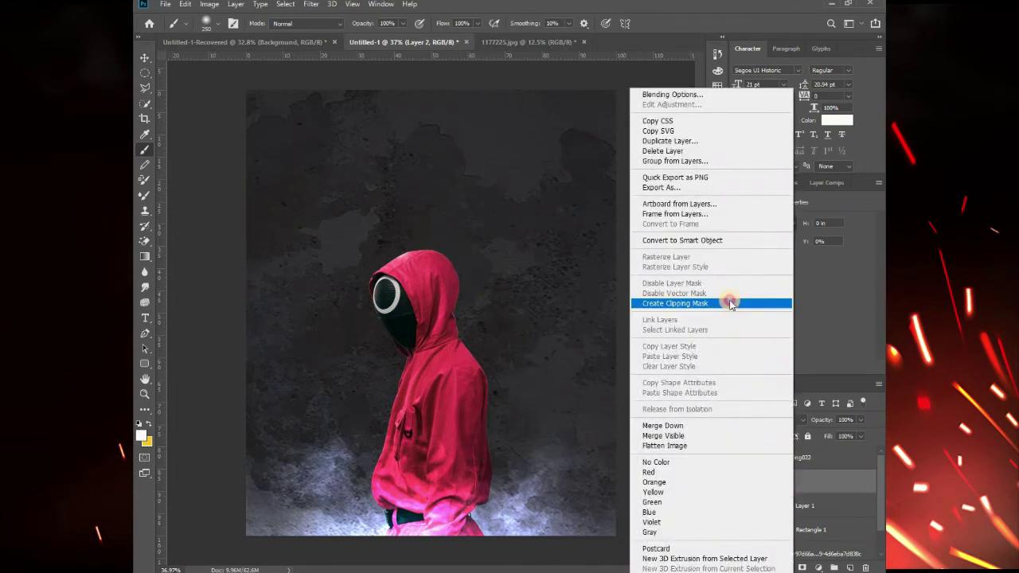
left_click(727, 303)
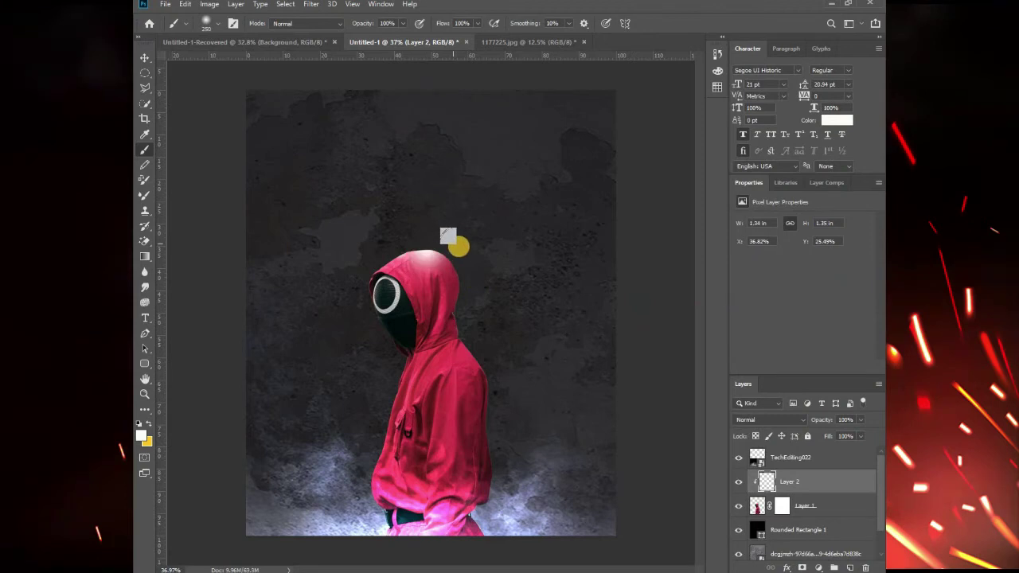
key("ctrl+z")
Brush soft highlights on the hood top and hoodie's right edge at 800 and 400 brush sizes
scroll(471, 271, "up", 3)
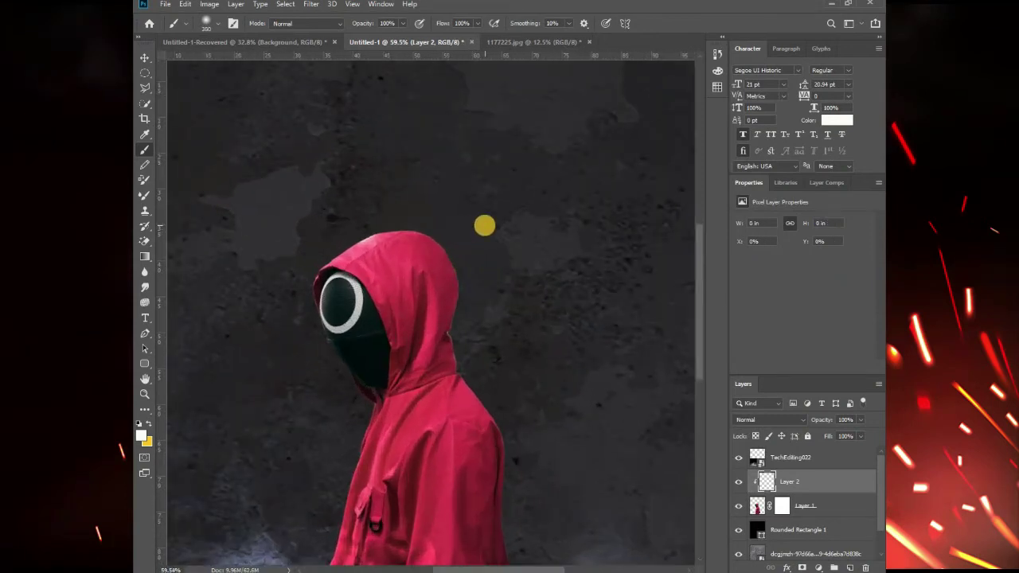
key("bracketright")
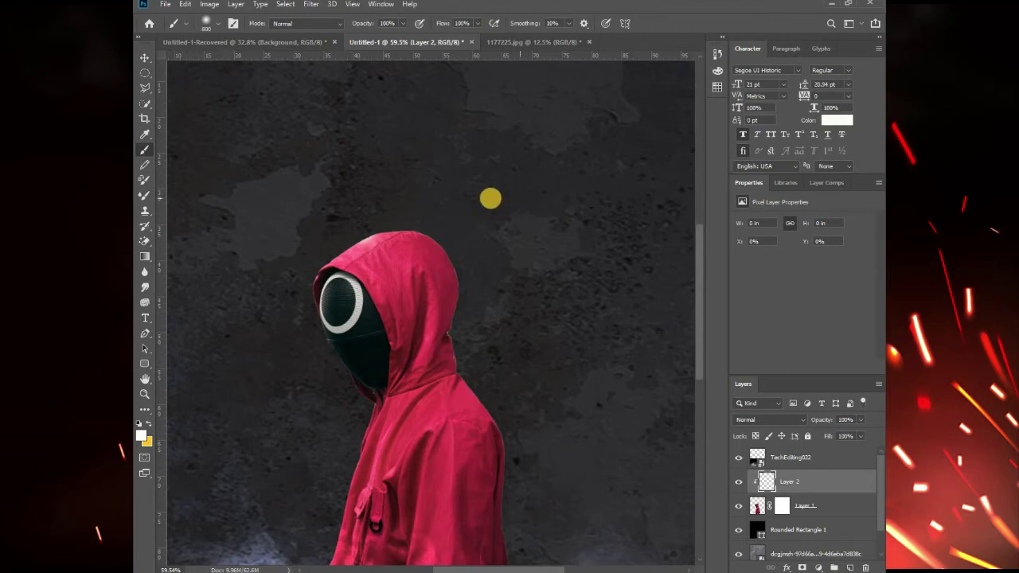
mouse_move(478, 189)
left_mouse_down()
mouse_move(432, 168)
mouse_move(506, 178)
left_mouse_up()
key("bracketleft")
key("bracketleft")
key("bracketleft")
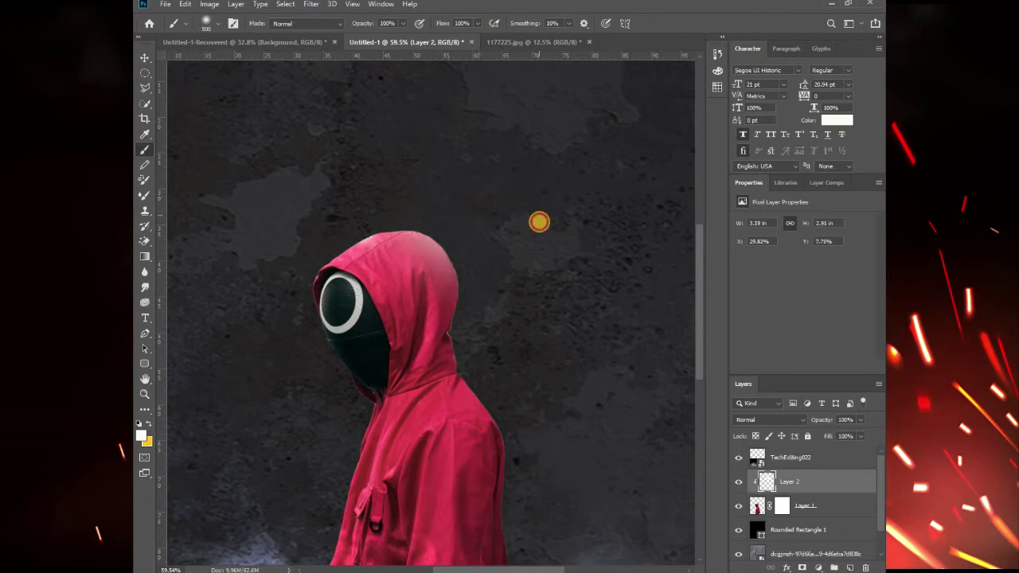
left_click_drag(516, 301, 518, 335)
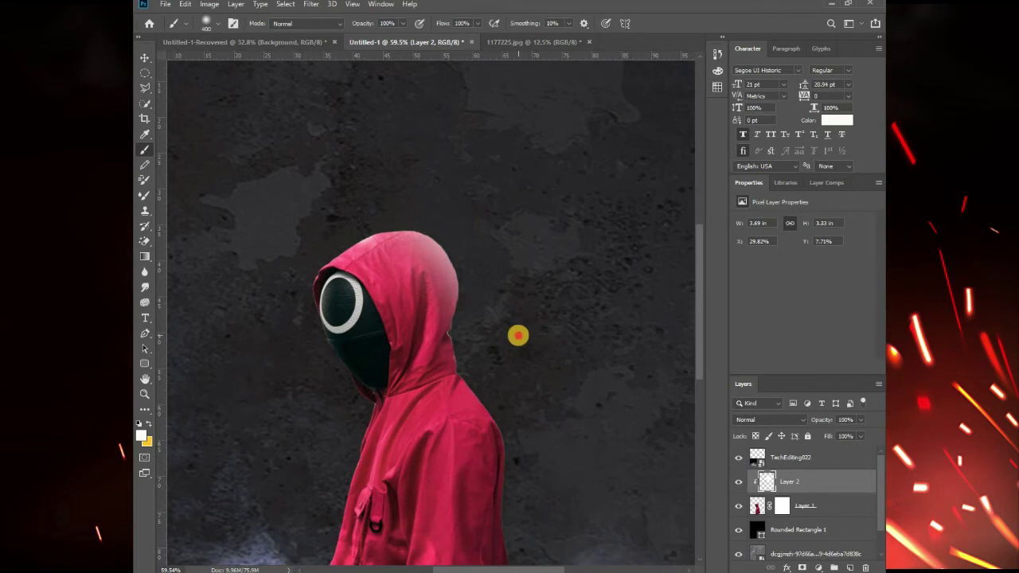
scroll(518, 335, "down", 2)
left_click(529, 360)
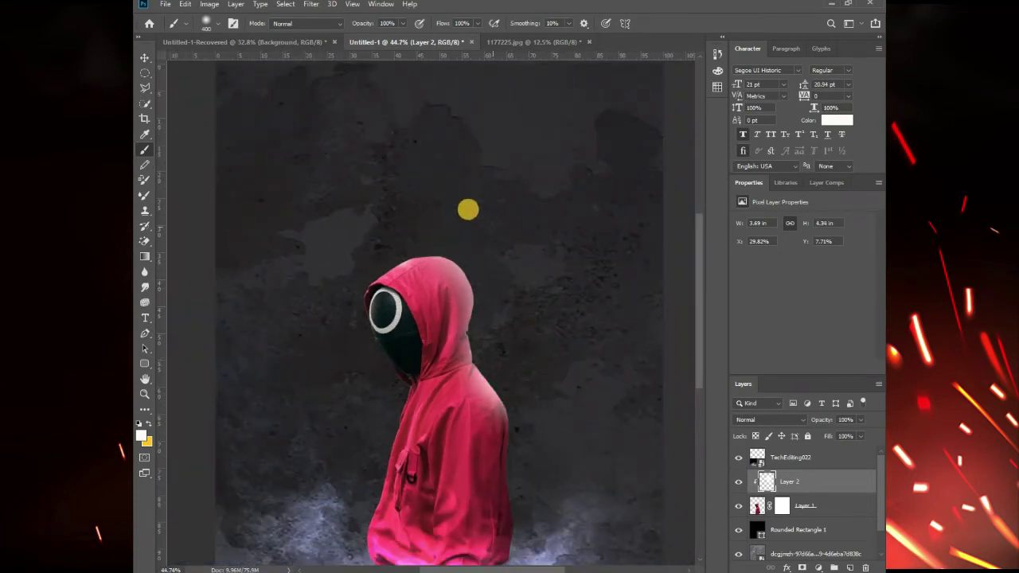
left_click_drag(555, 427, 549, 474)
scroll(552, 341, "down", 2)
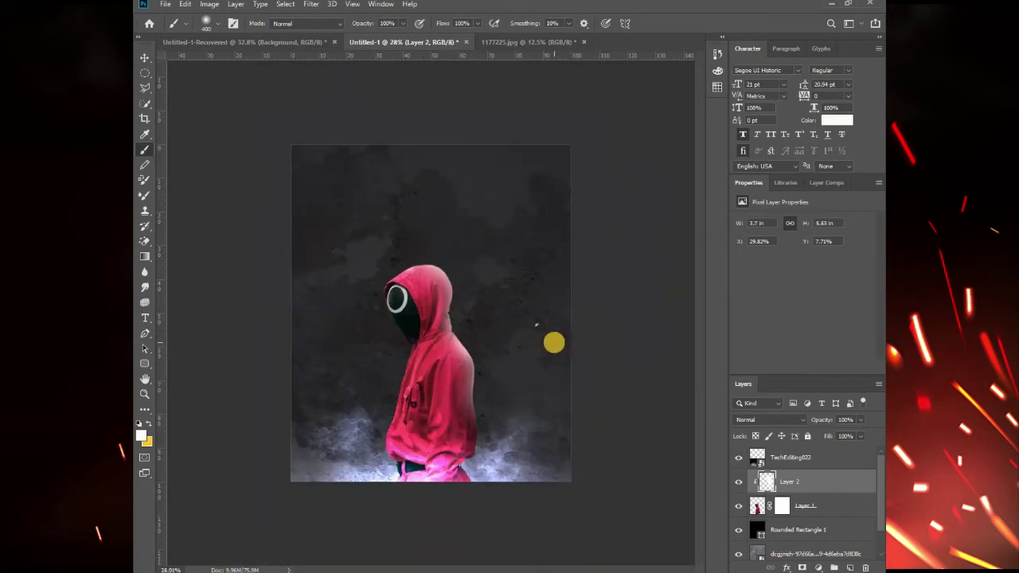
left_click(145, 58)
Select the TechEditing022 layer and add a new empty Layer 3 above it
left_click(352, 96)
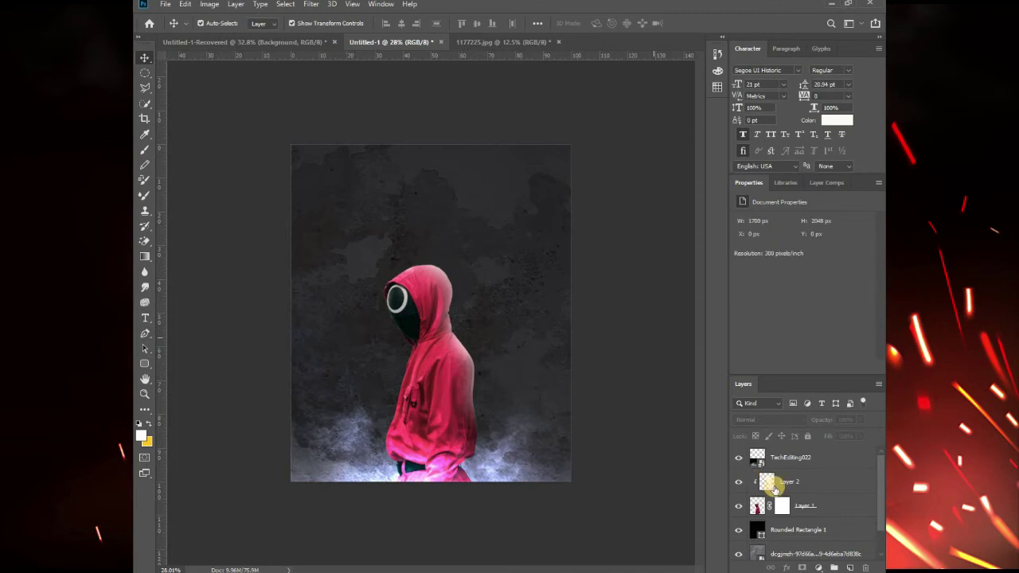
left_click(813, 460)
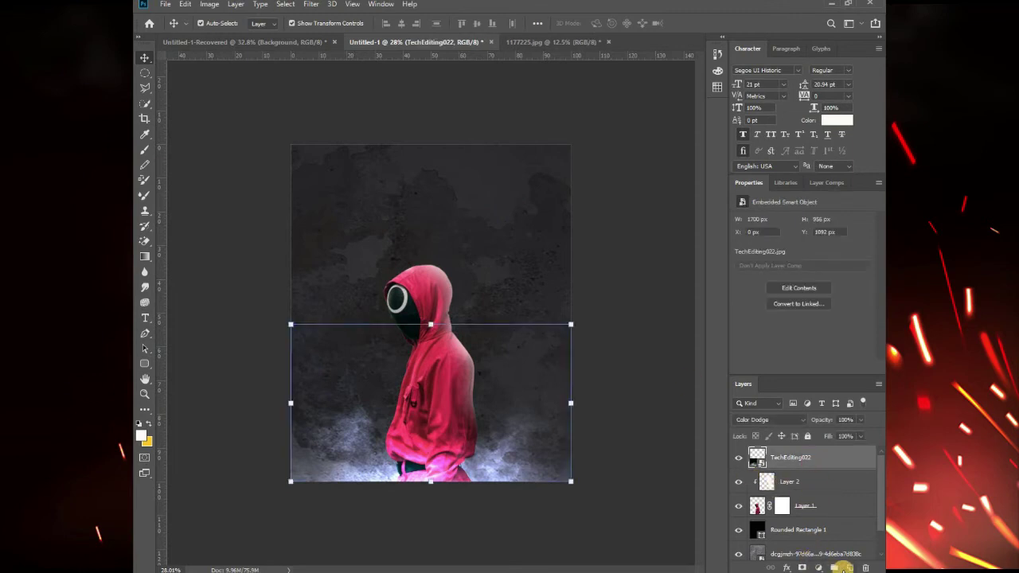
left_click(834, 563)
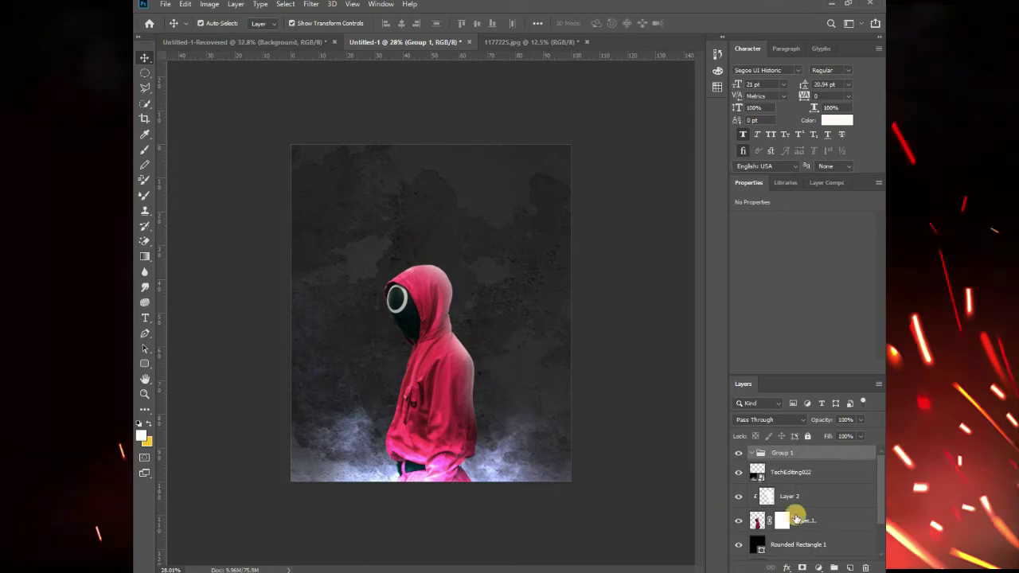
key("ctrl+z")
left_click(850, 567)
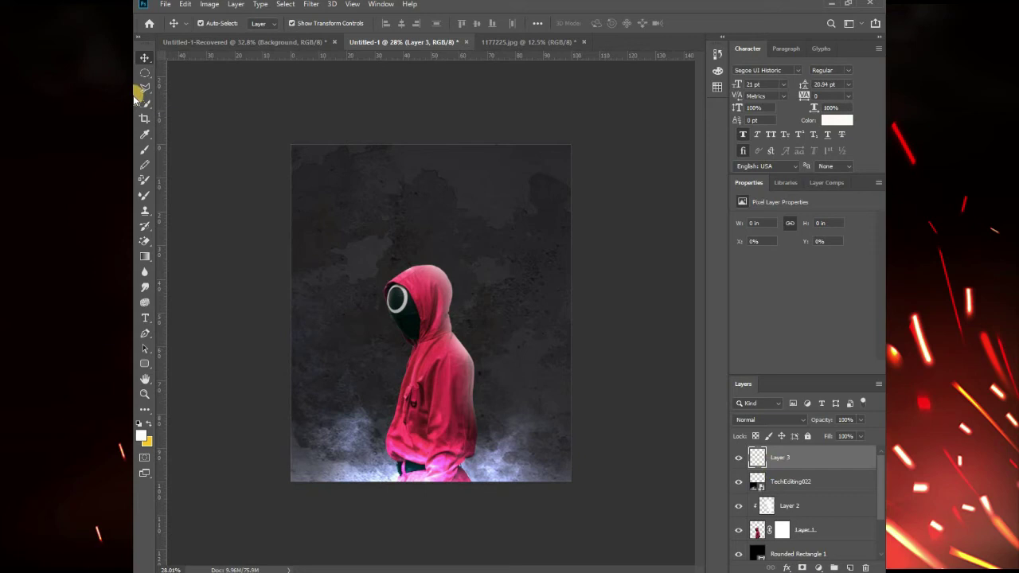
Paint a soft white glow into the top-right corner with a 1300 px brush
key("b")
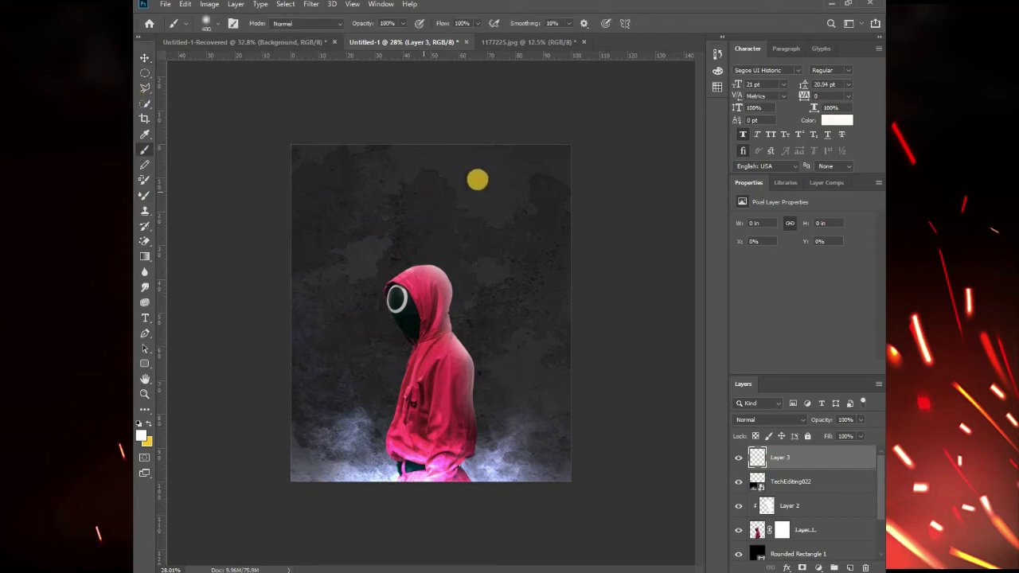
key("bracketright")
key("bracketright")
key("bracketright")
left_click(605, 151)
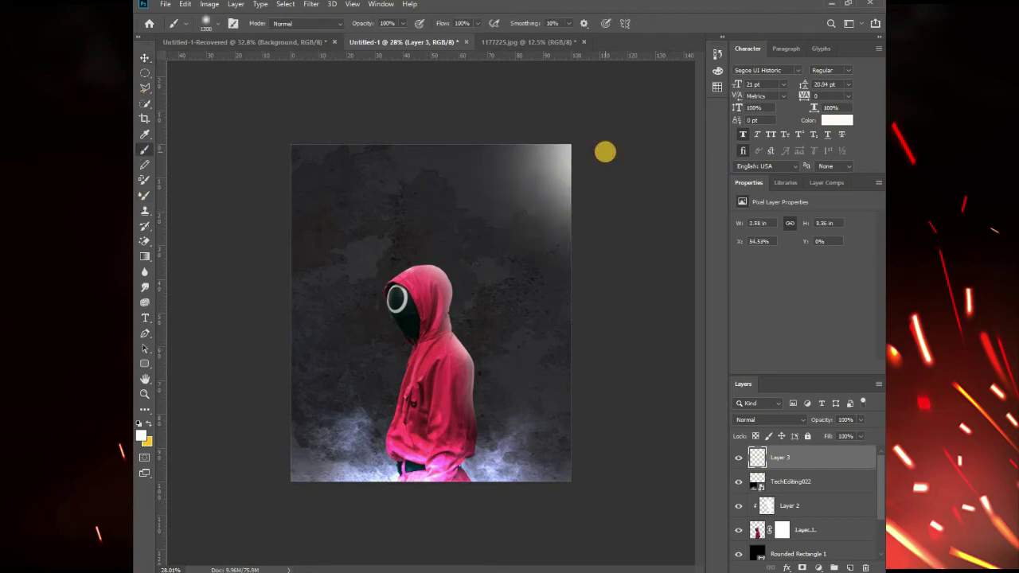
left_click(602, 172)
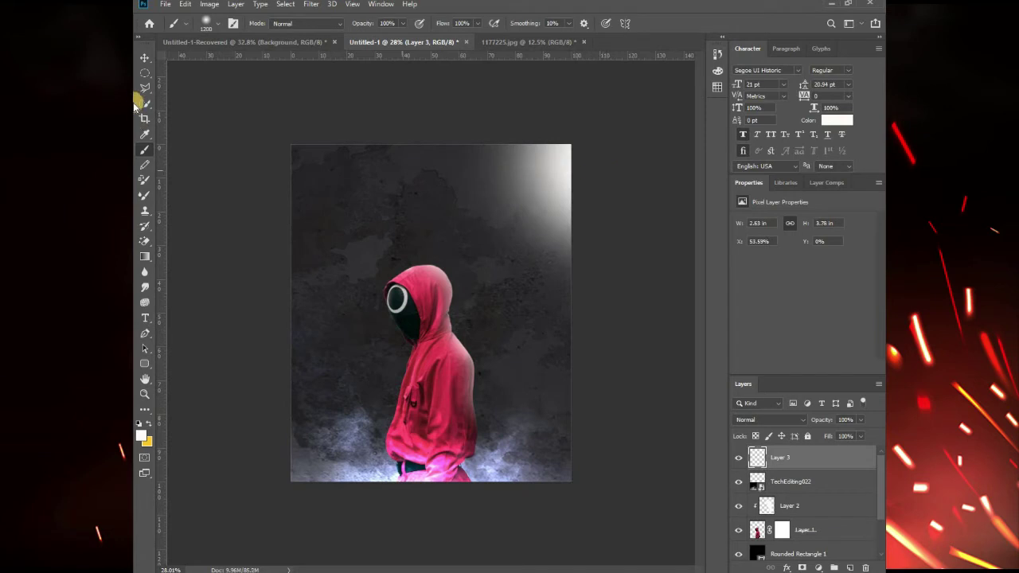
left_click(144, 57)
left_click(346, 191)
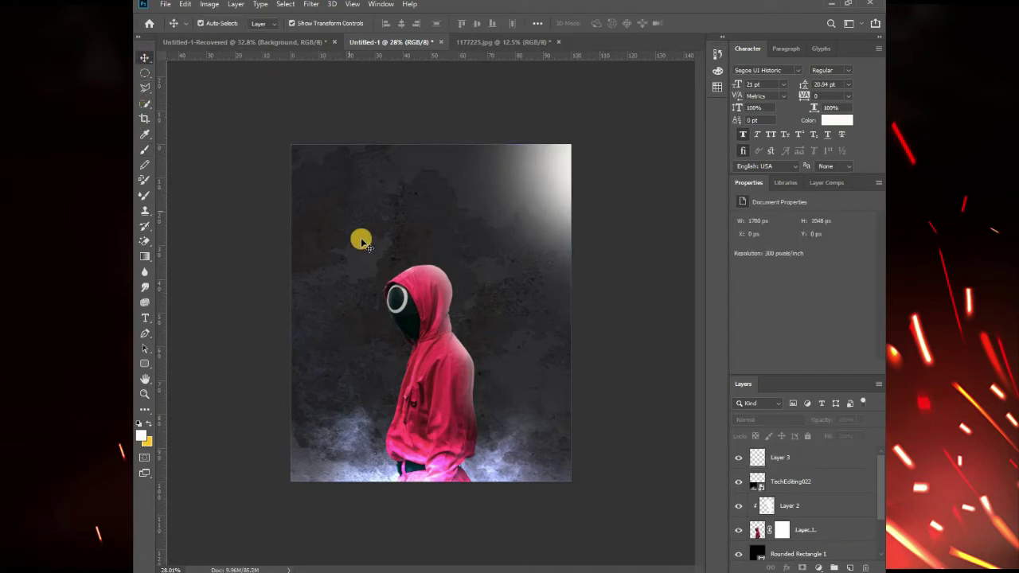
scroll(358, 239, "down", 2)
scroll(455, 245, "up", 4)
scroll(455, 245, "down", 2)
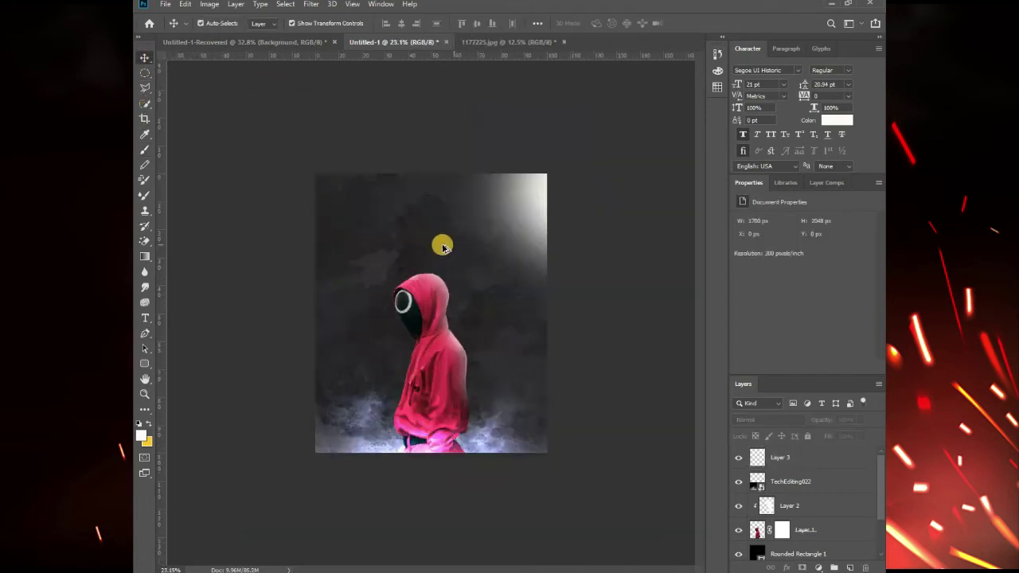
scroll(439, 244, "up", 2)
scroll(391, 257, "down", 1)
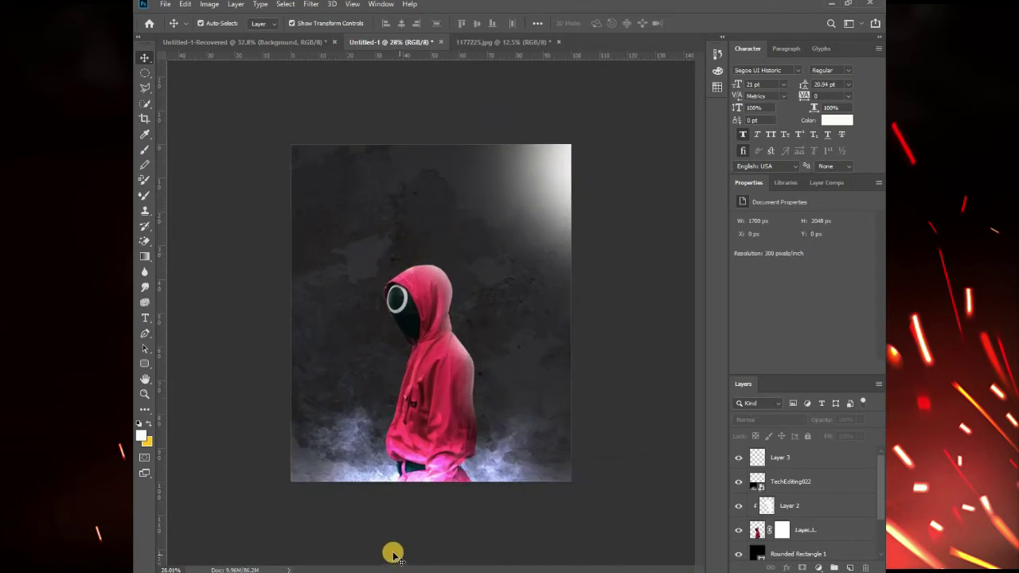
Lock the Rounded Rectangle 1 layer
key("t")
right_click(415, 234)
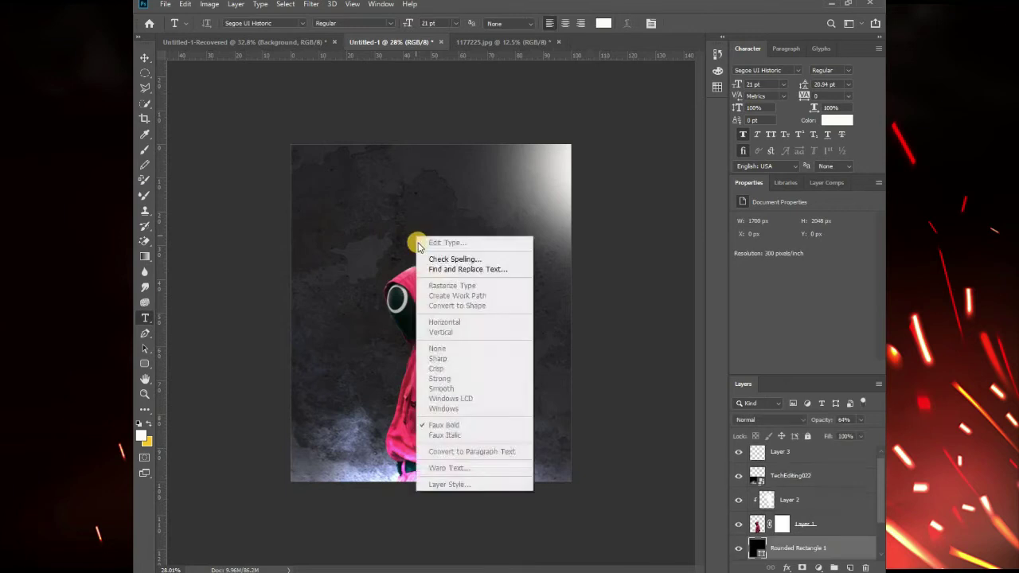
left_click(387, 291)
left_click(145, 58)
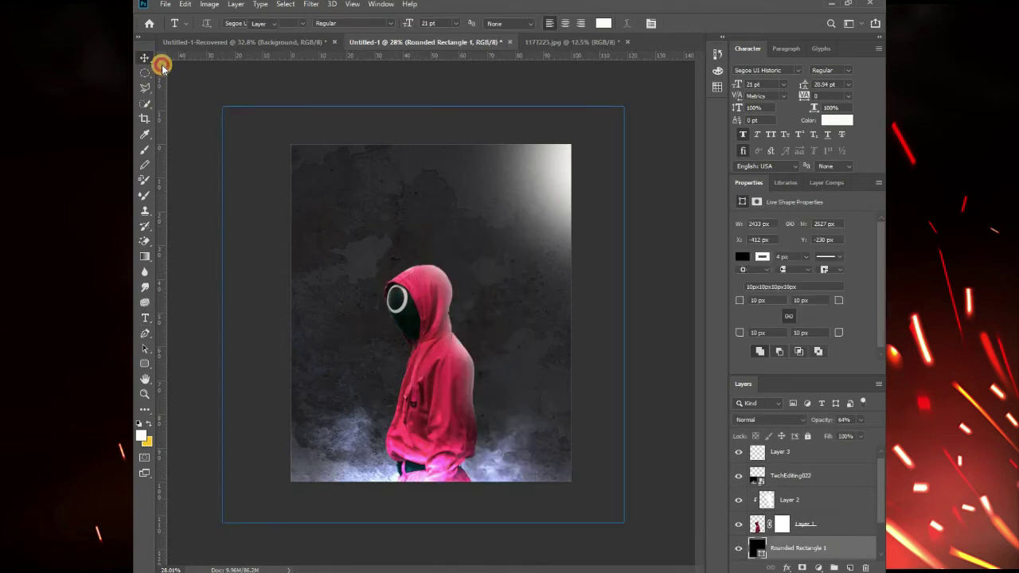
left_click(189, 76)
left_click(379, 212)
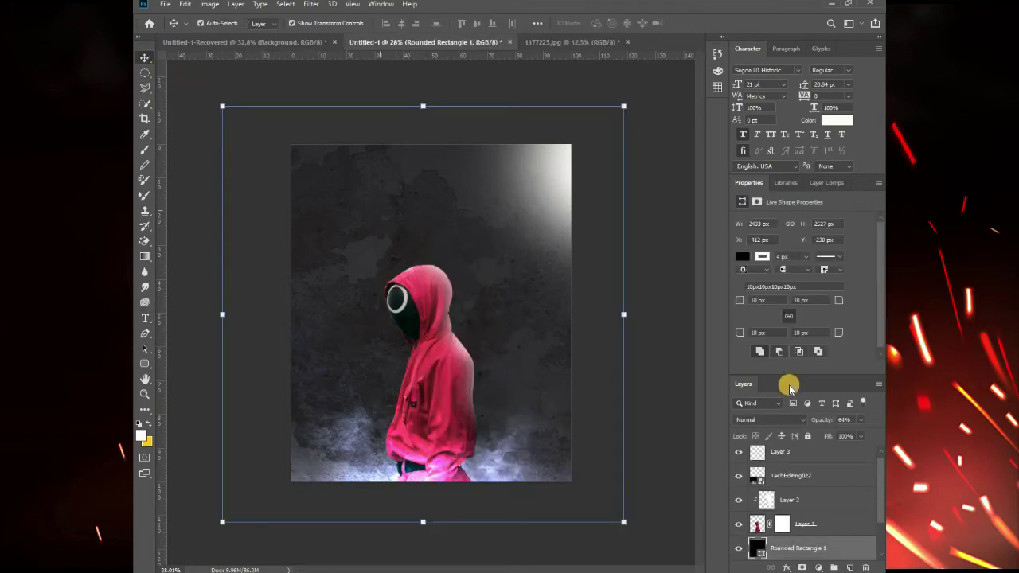
key("ctrl+slash")
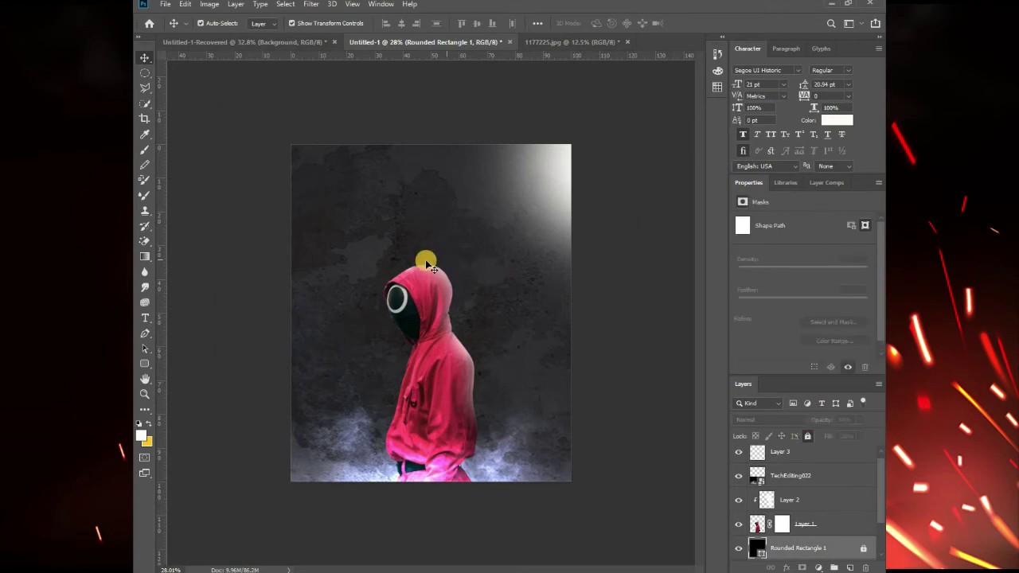
Start a text box above the hood for the title, replacing the Lorem Ipsum placeholder
key("t")
right_click(424, 253)
key("Escape")
left_click(428, 245)
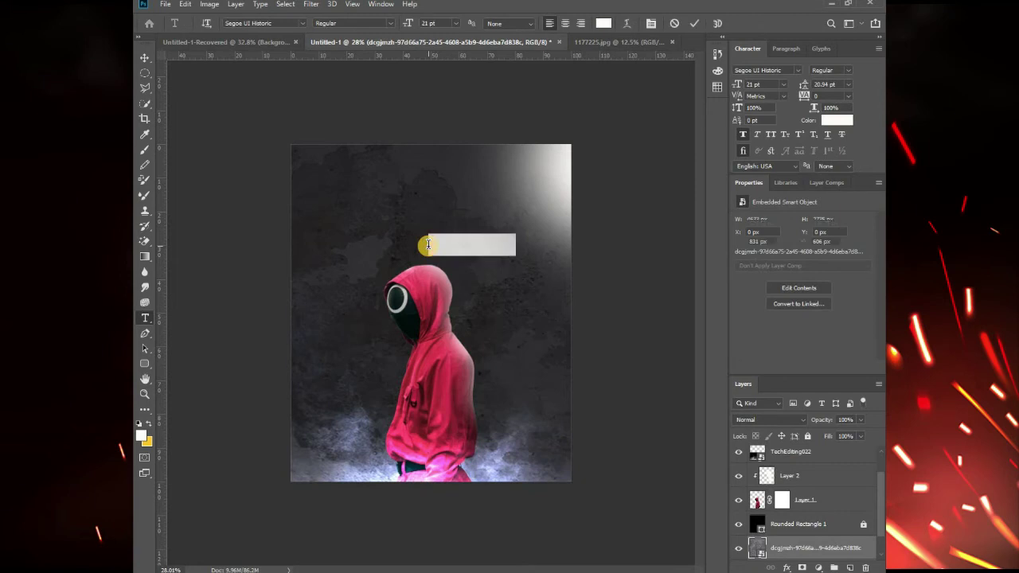
key("BackSpace")
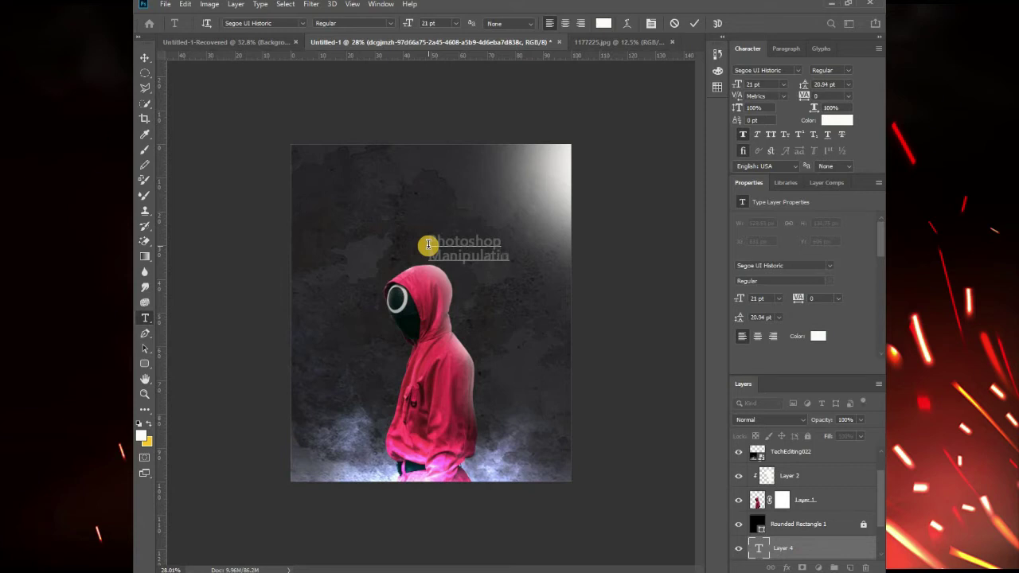
Colour both lines of the Photoshop Manipulation title white
double_click(428, 241)
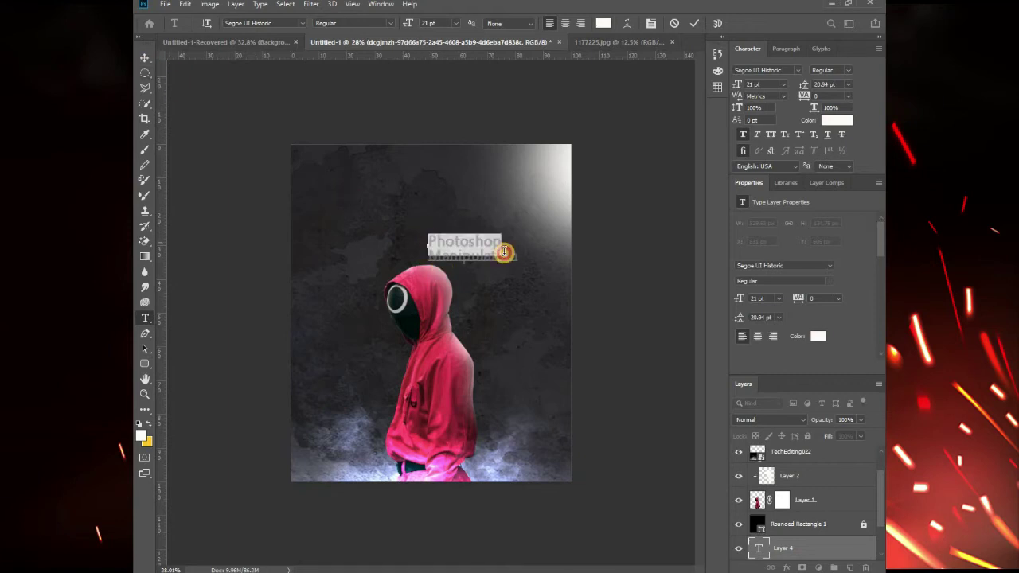
left_click_drag(429, 241, 536, 268)
left_click(603, 23)
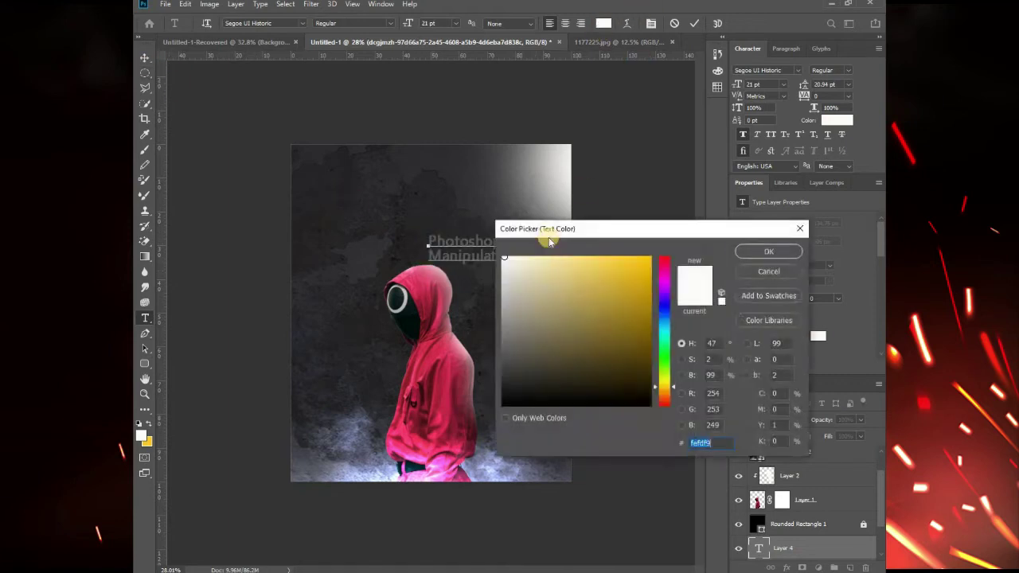
left_click(760, 250)
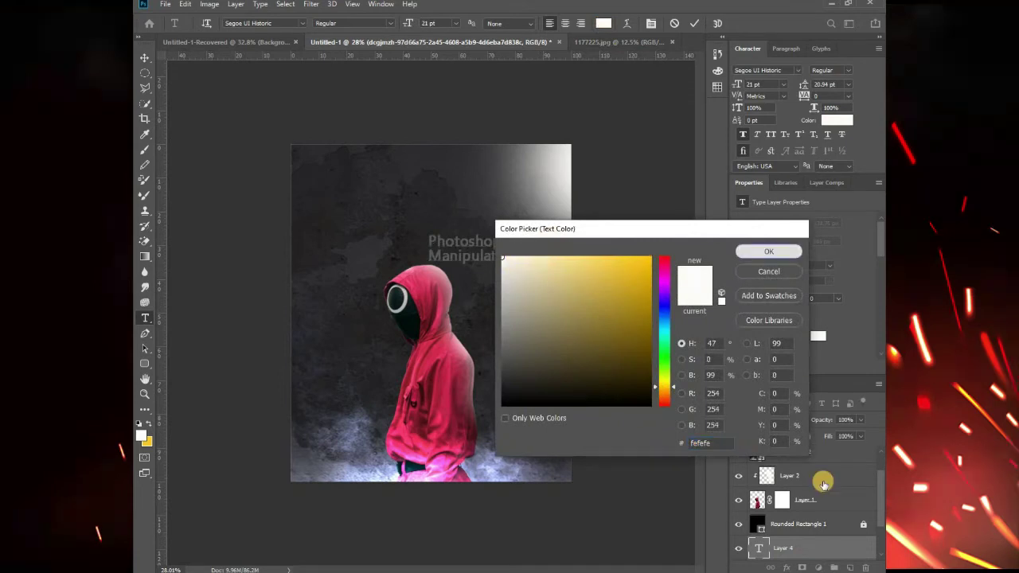
Move the Photoshop Manipulation text layer to the top of the layer stack
left_click_drag(823, 544, 815, 423)
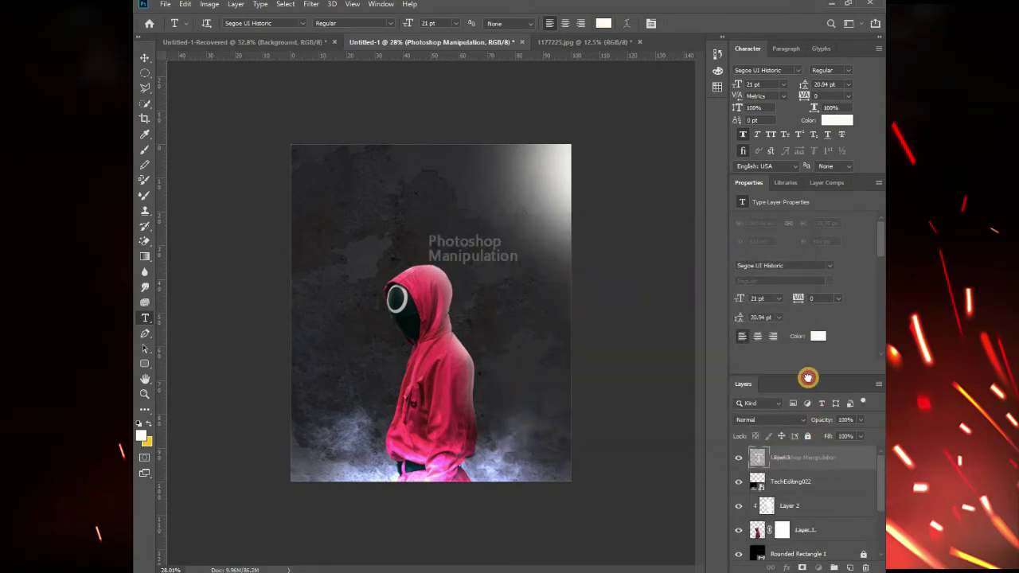
left_click_drag(815, 423, 814, 401)
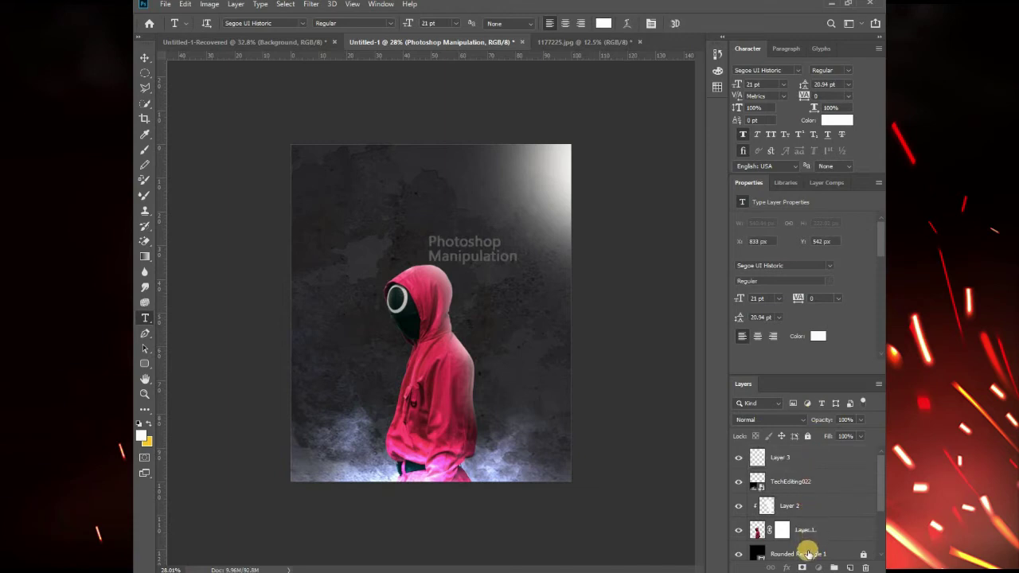
left_click(807, 456)
scroll(806, 466, "down", 3)
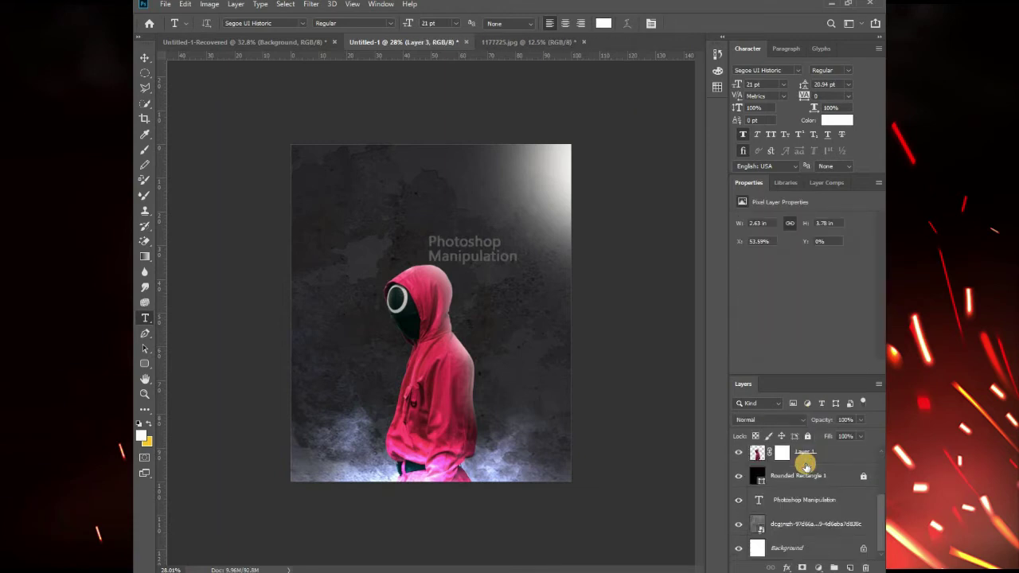
left_click(817, 499)
scroll(820, 509, "up", 3)
scroll(823, 529, "down", 1)
left_click(823, 522)
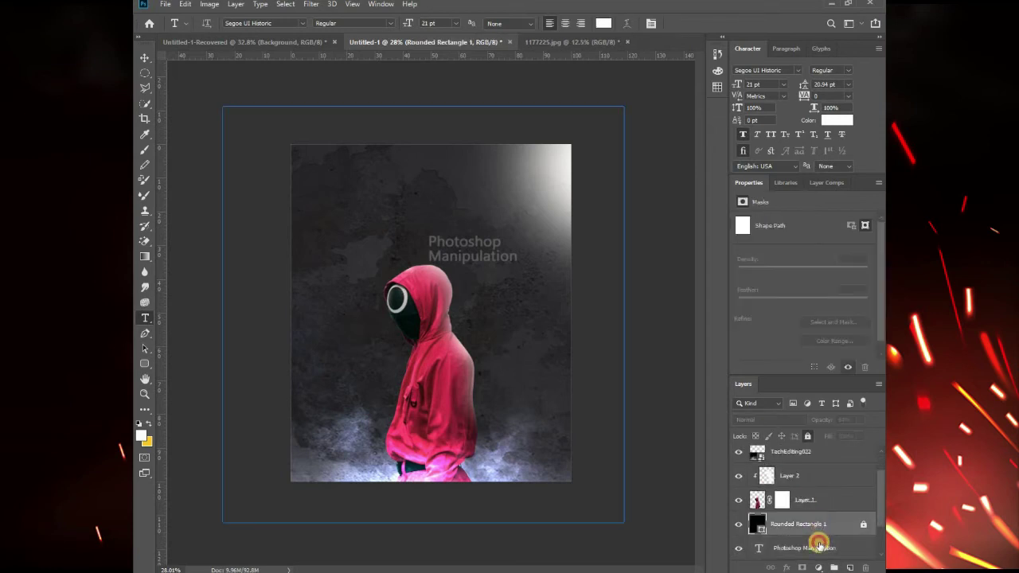
left_click(819, 548)
mouse_move(820, 548)
left_mouse_down()
mouse_move(818, 454)
mouse_move(812, 486)
left_mouse_up()
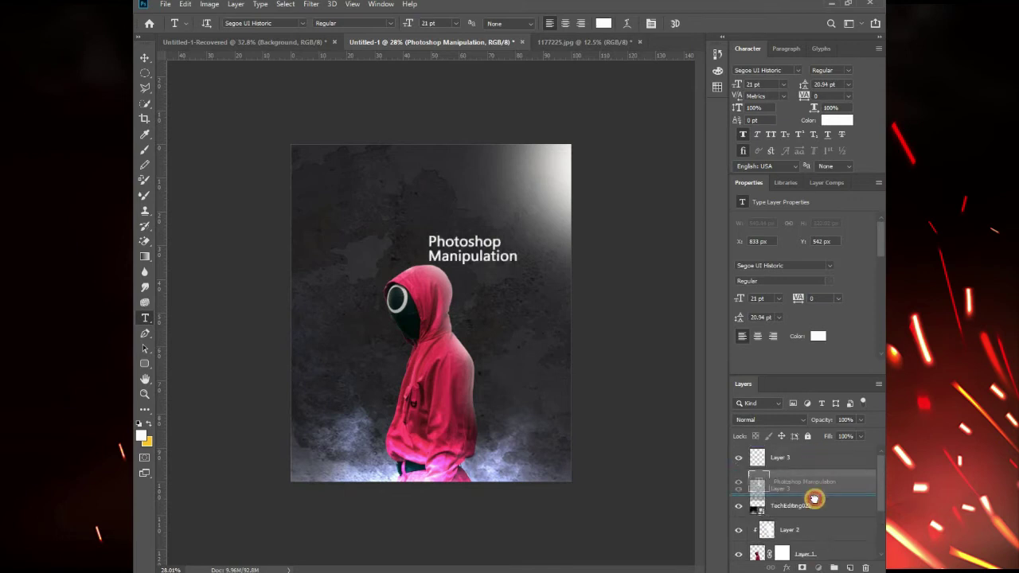
Move the title up and left above the hood and enlarge it to about 120%
left_click(407, 238)
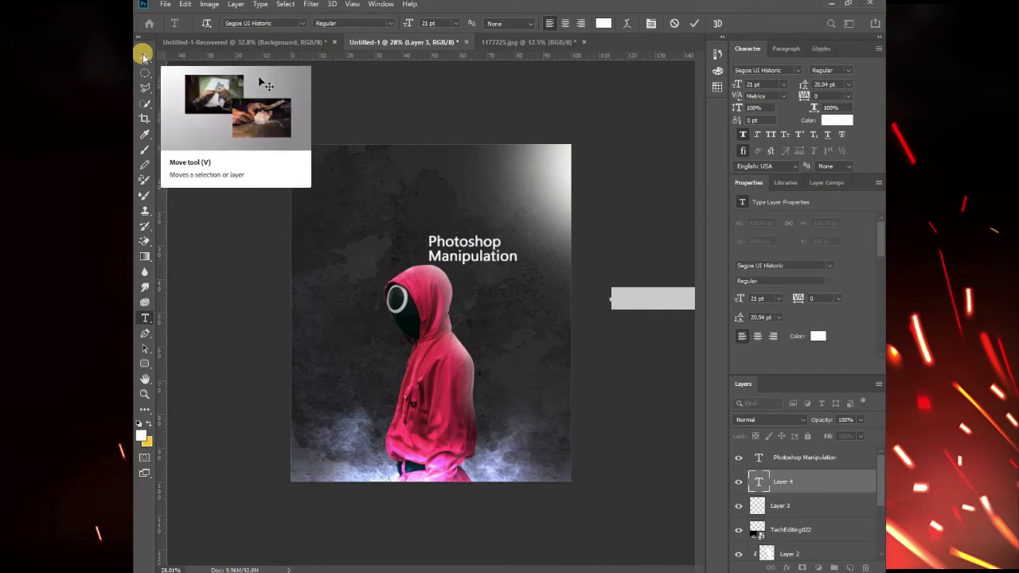
left_click(141, 54)
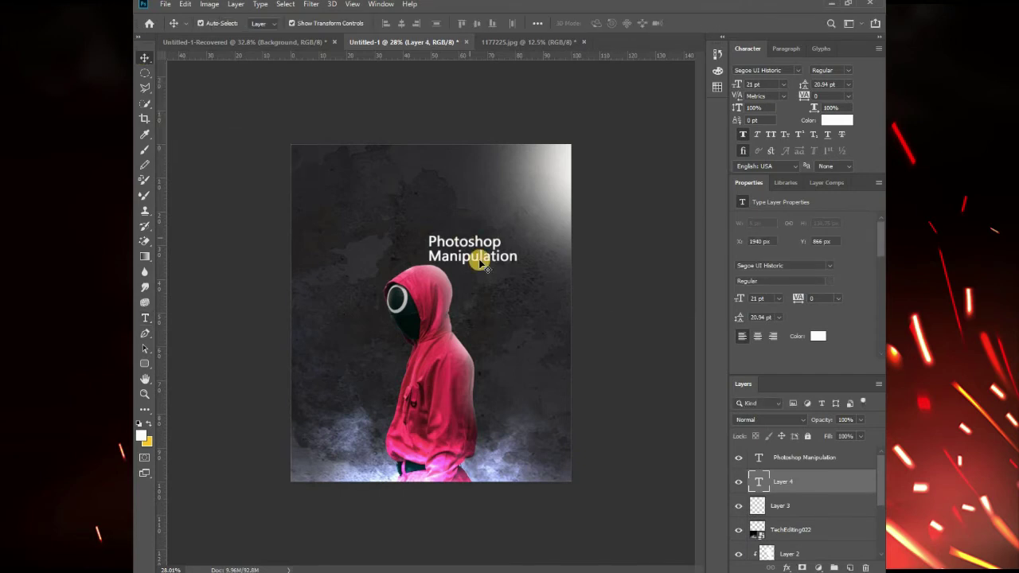
left_click_drag(452, 227, 384, 176)
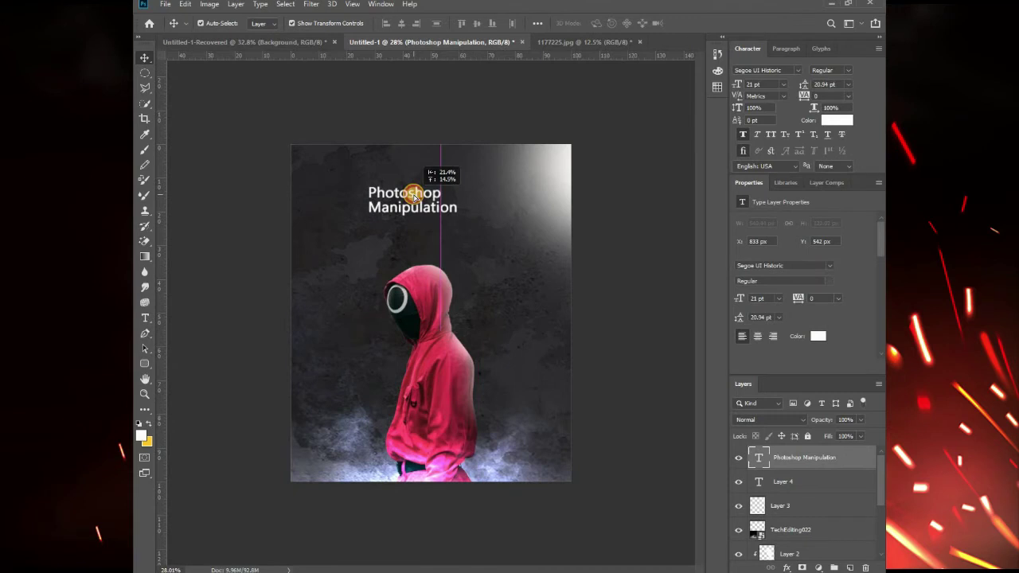
left_click_drag(455, 212, 467, 224)
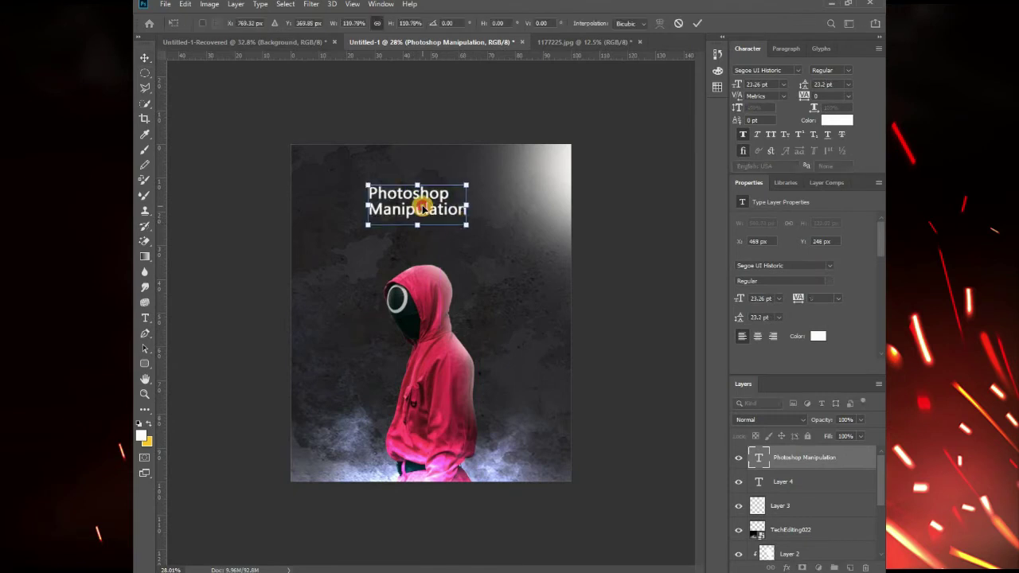
double_click(431, 196)
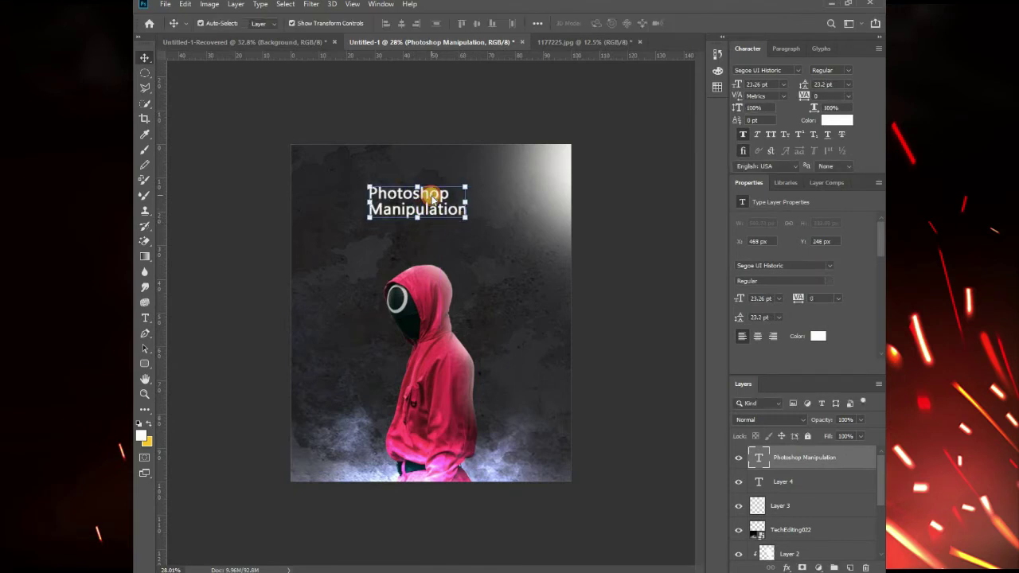
double_click(431, 196)
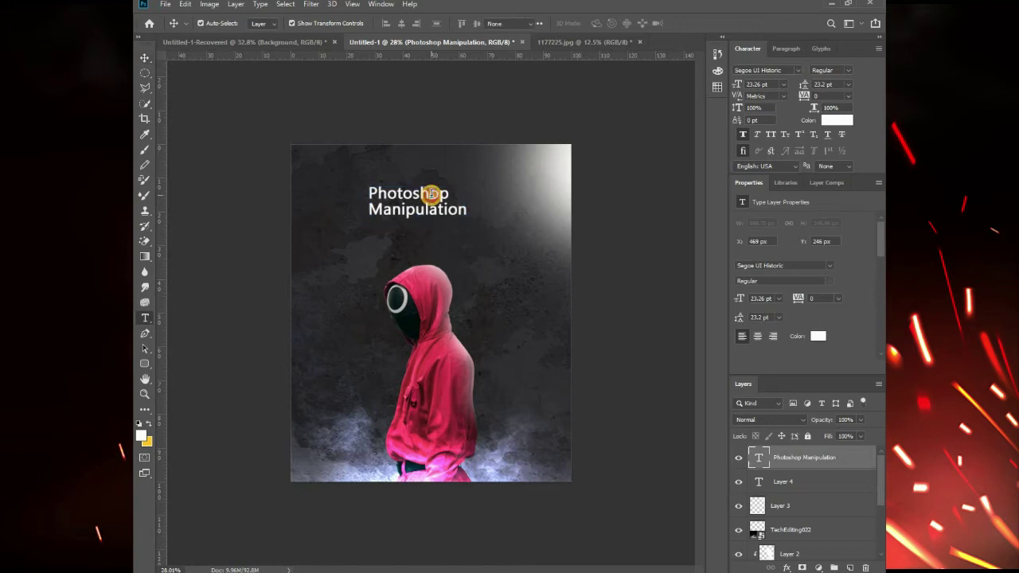
left_click(797, 70)
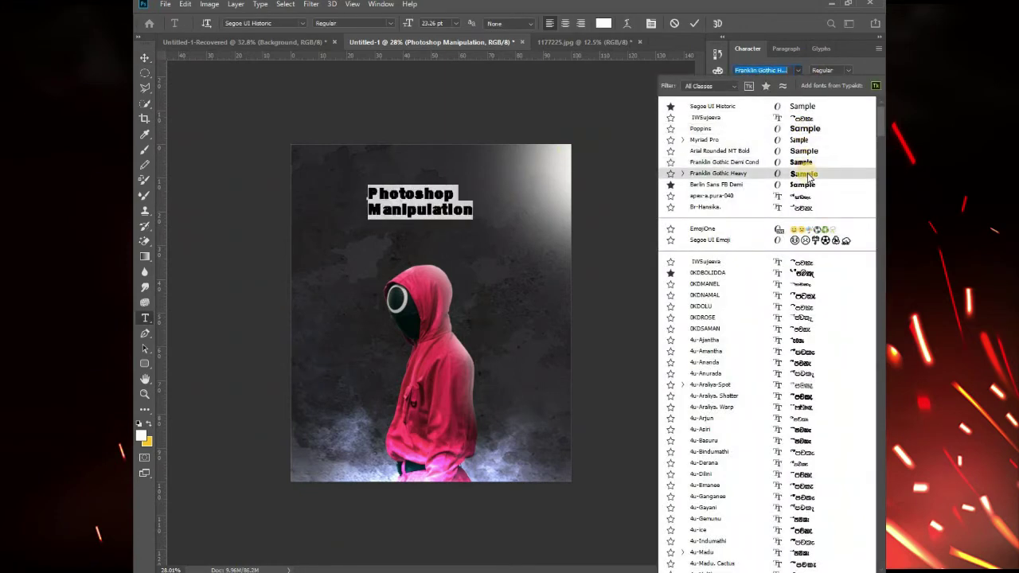
Set the title font to Poppins SemiBold
left_click(806, 131)
left_click(448, 194)
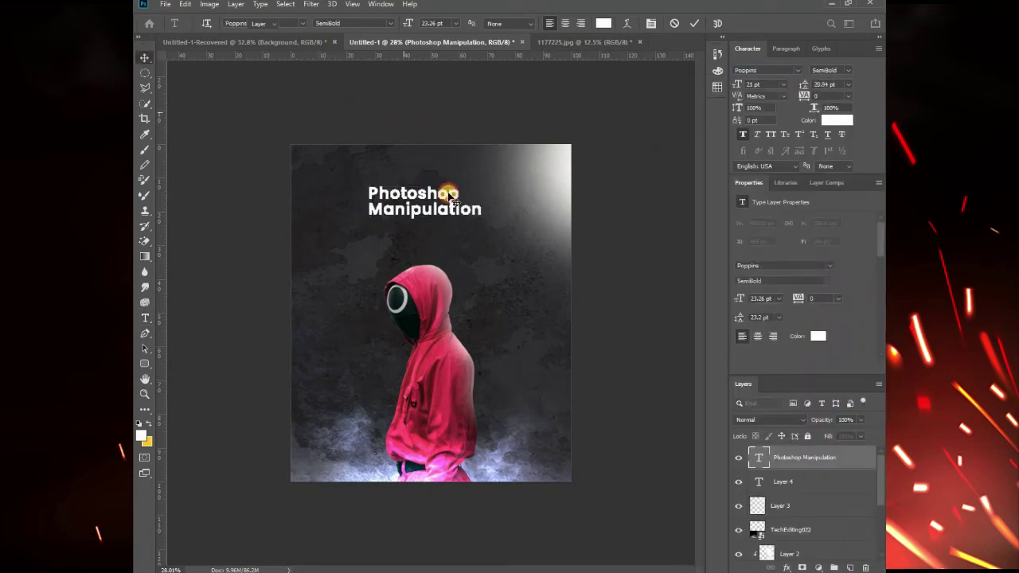
key("Escape")
key("v")
scroll(448, 195, "up", 3)
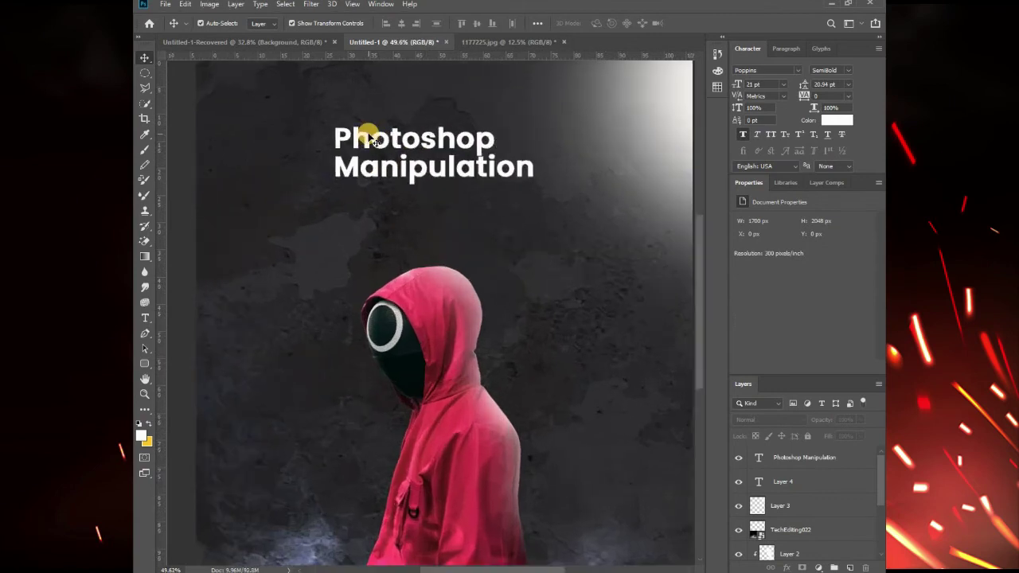
scroll(337, 168, "up", 1)
Remove spaces before 'Manipulation', shrinking the remaining gap to 10 pt, then 9 pt
left_click(336, 168)
double_click(336, 168)
left_click(336, 170)
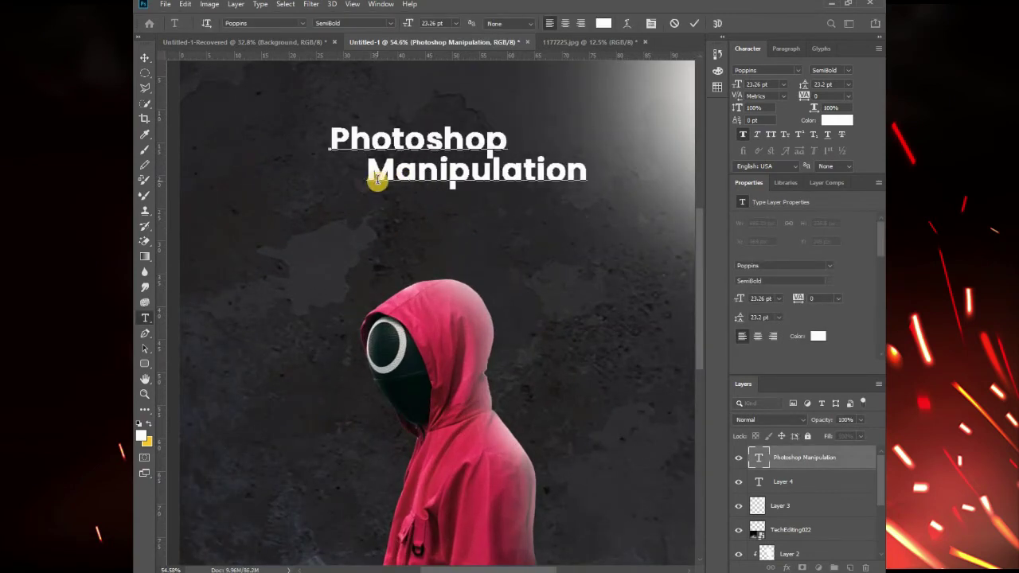
key("BackSpace")
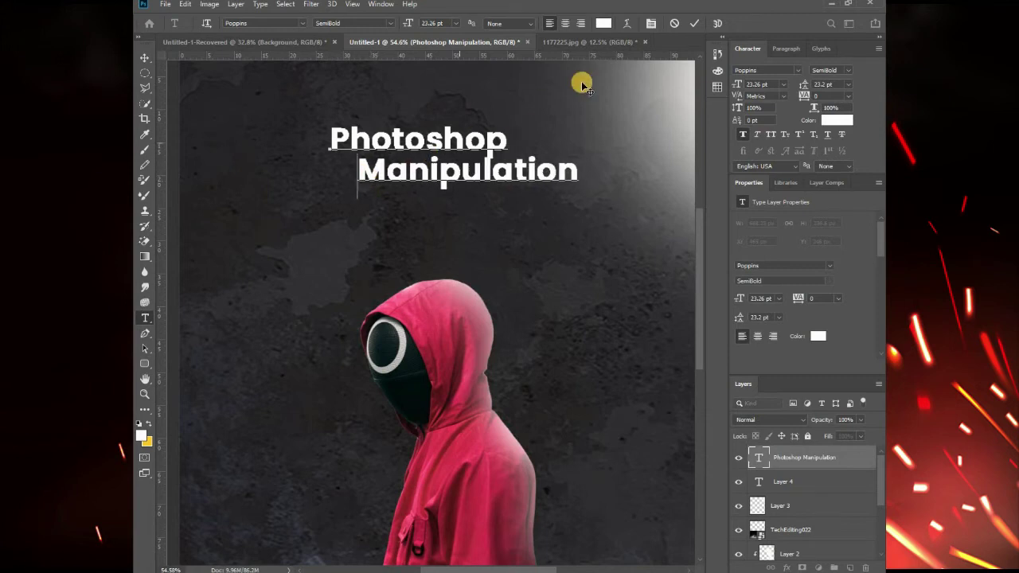
left_click(787, 85)
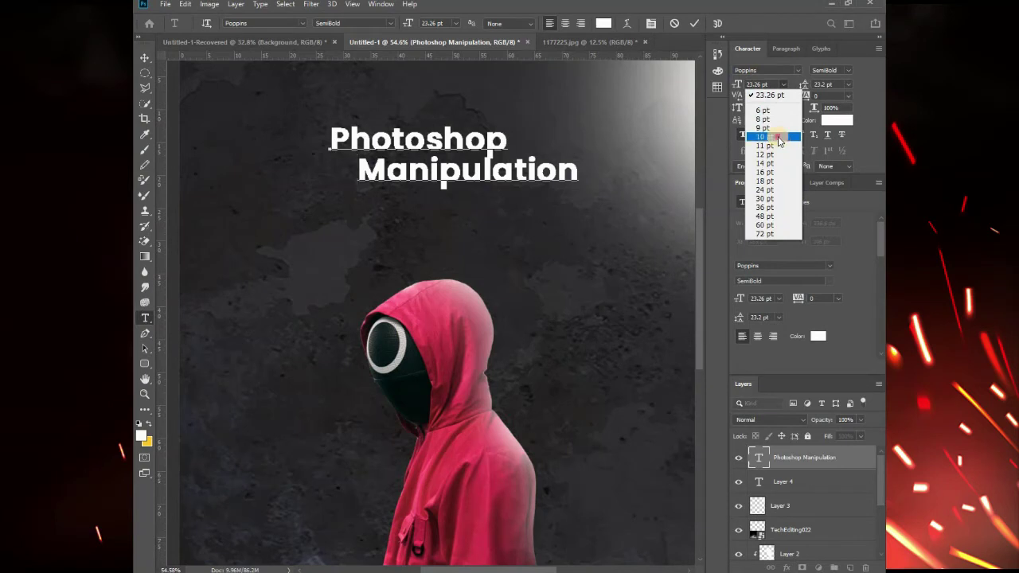
left_click(778, 137)
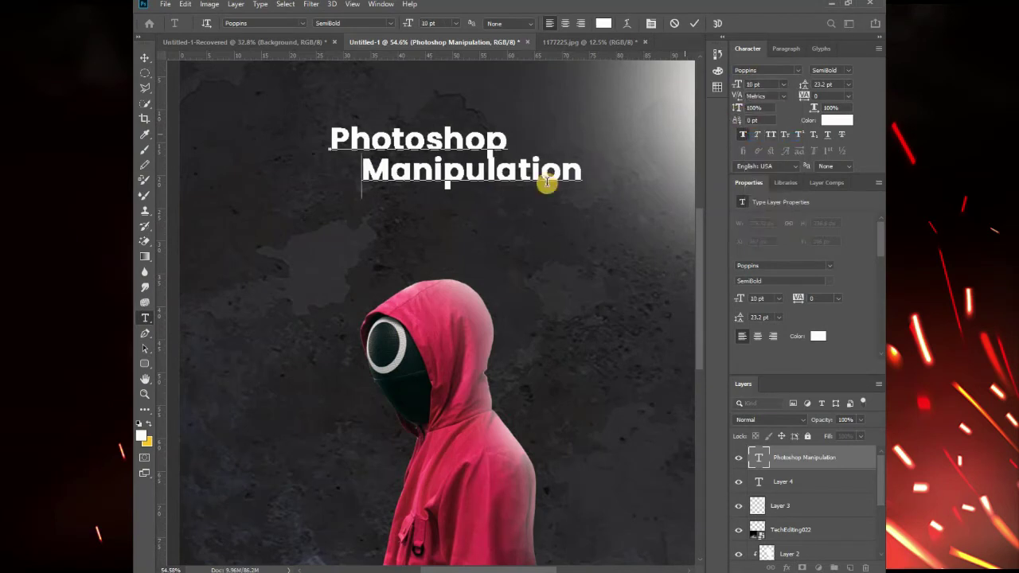
key("BackSpace")
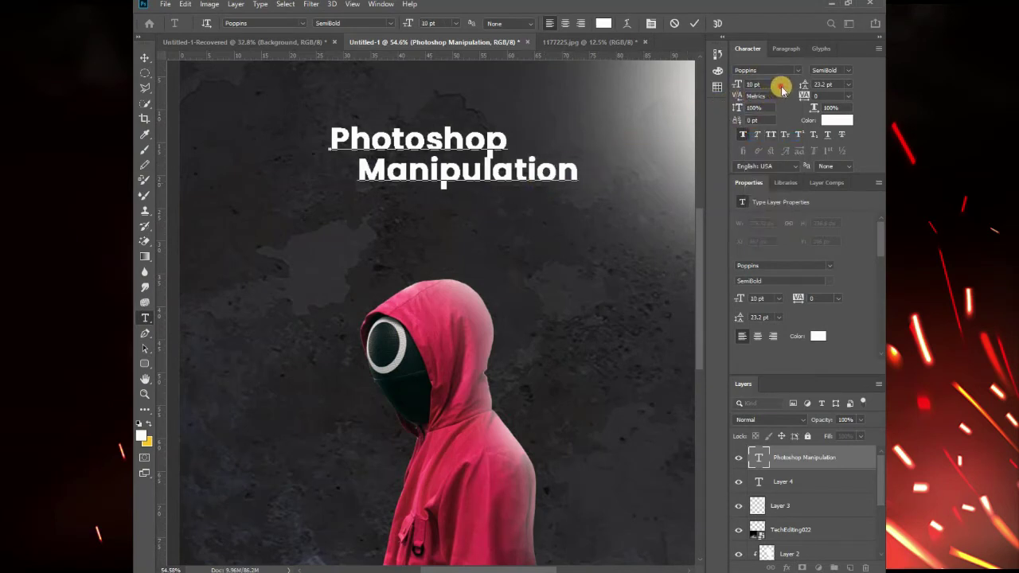
left_click(782, 86)
left_click(770, 132)
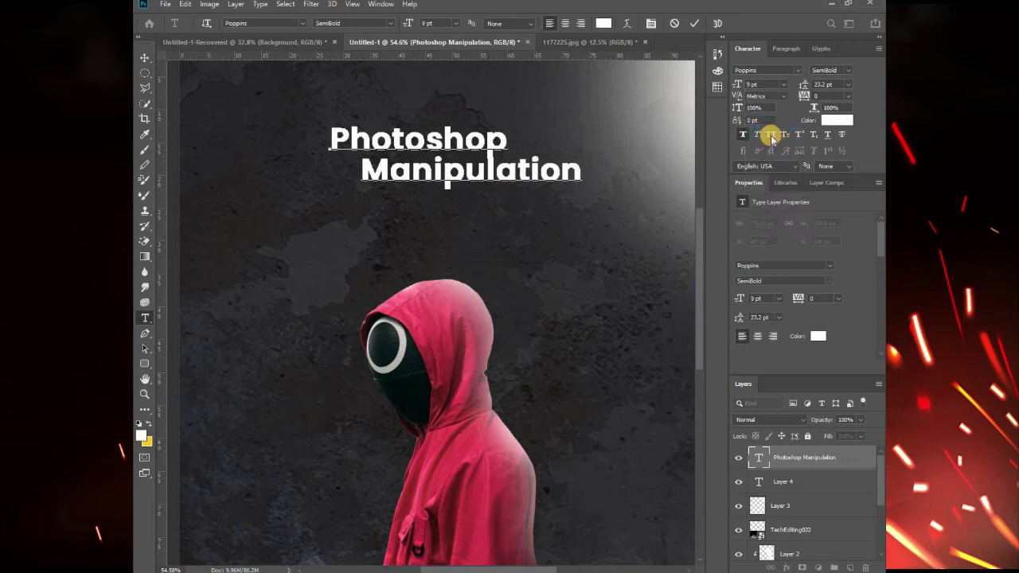
Remove more spaces before 'Manipulation', shrinking the gap to 8 pt, then 6 pt
key("BackSpace")
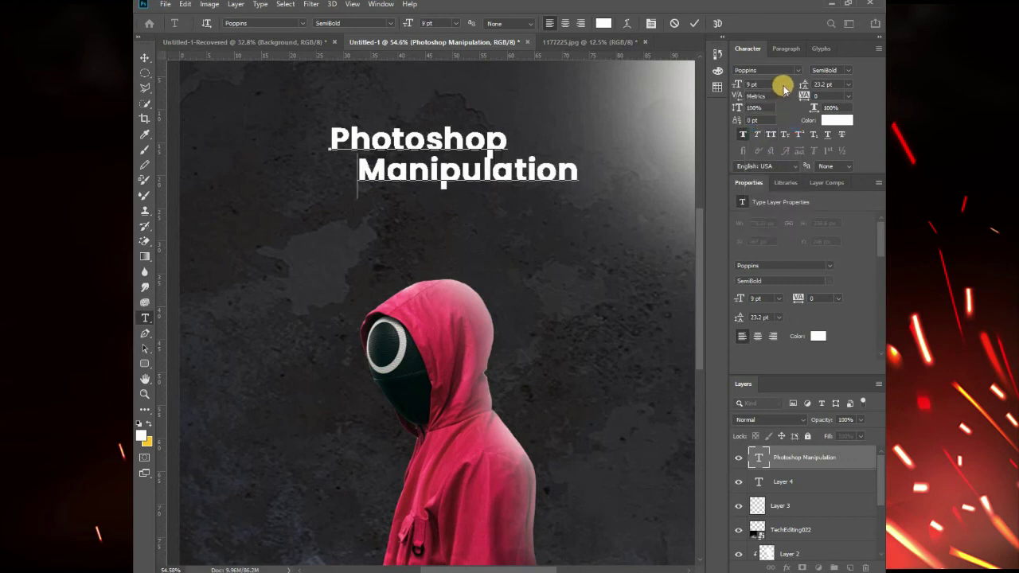
left_click(782, 86)
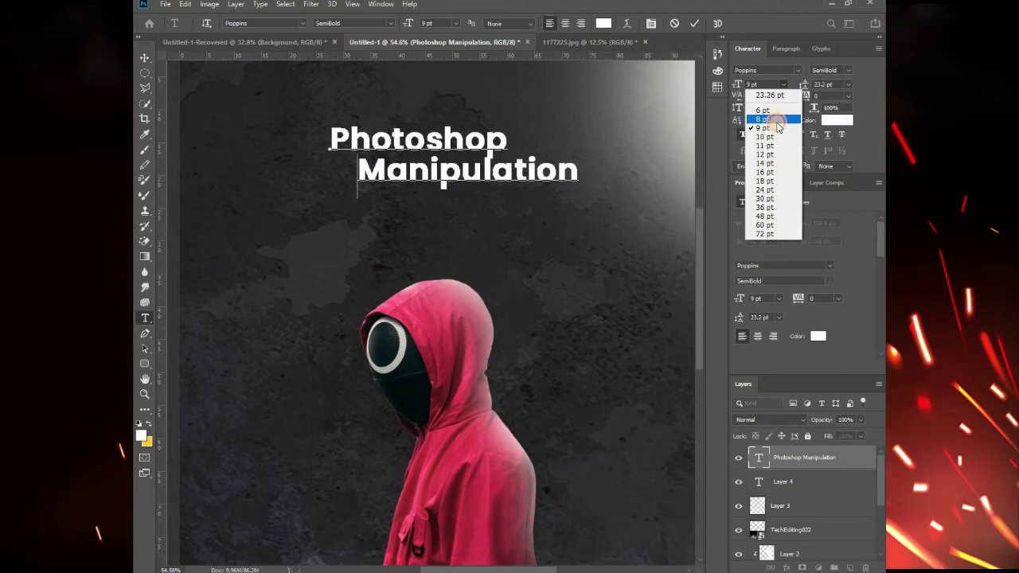
left_click(768, 101)
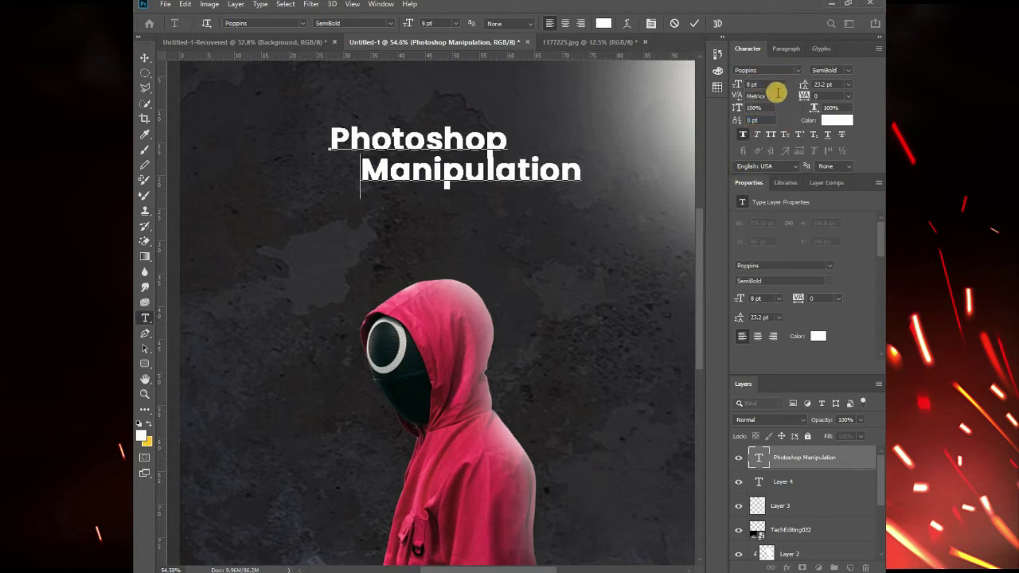
key("BackSpace")
left_click(783, 86)
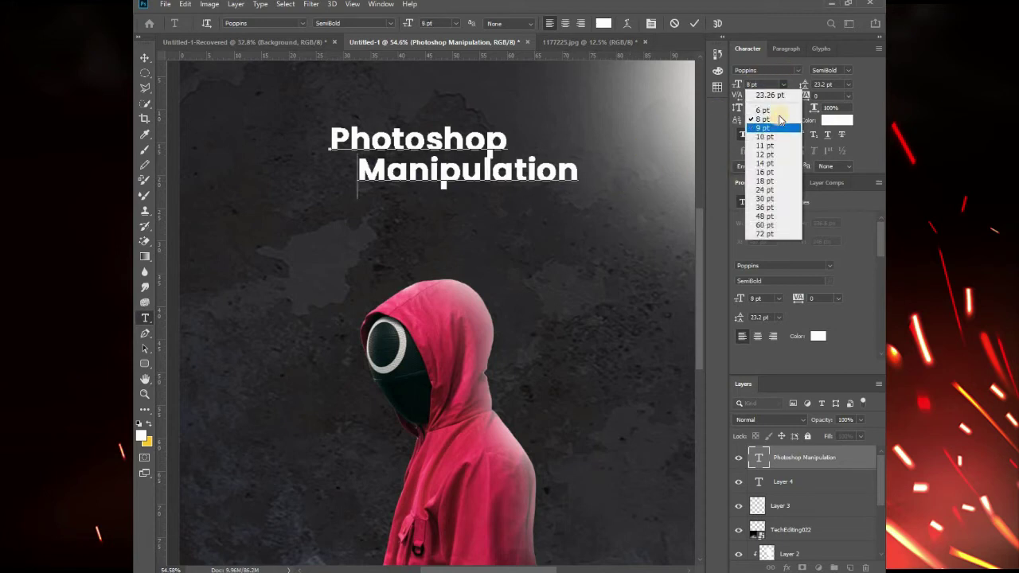
left_click(779, 116)
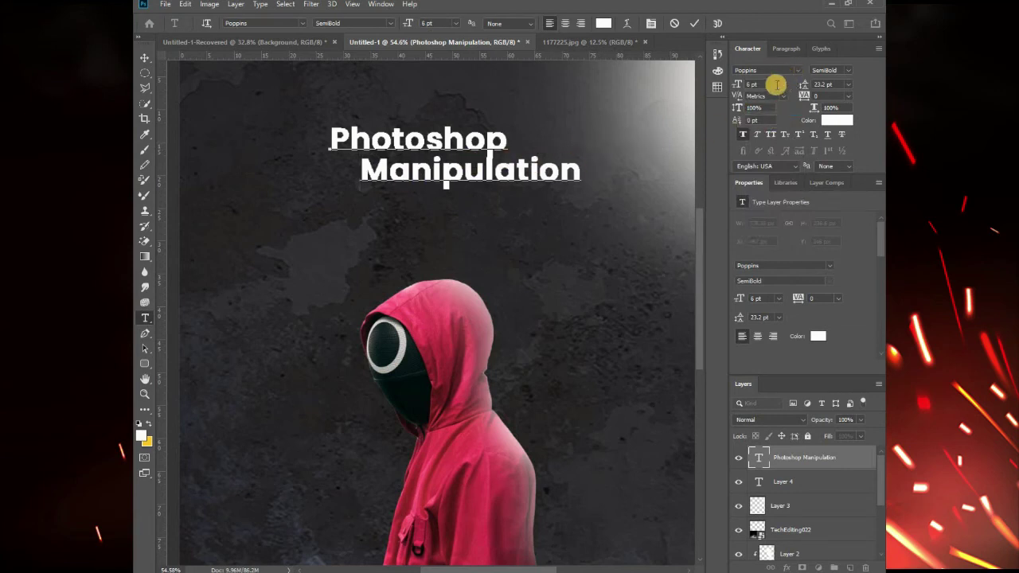
left_click(751, 84)
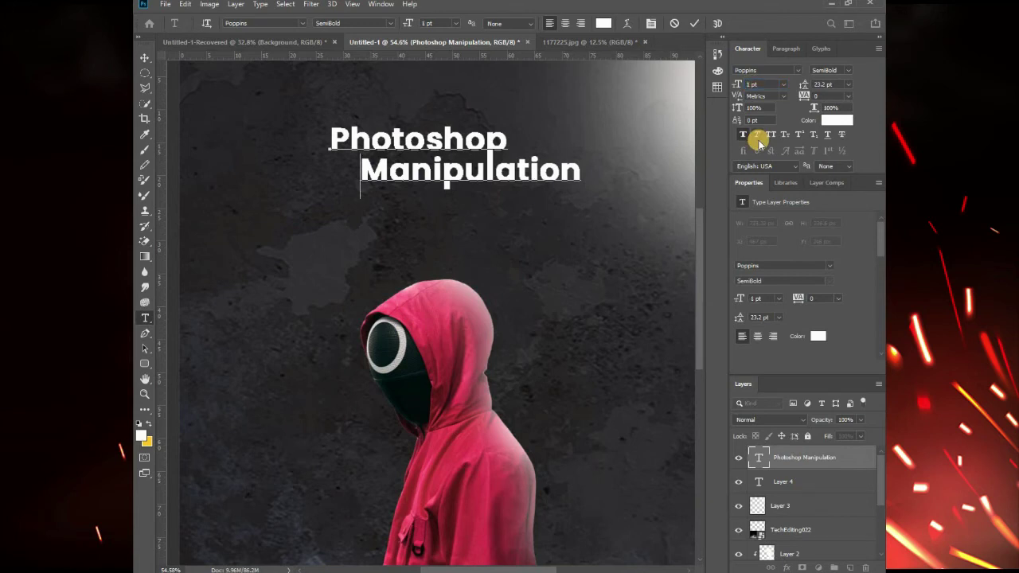
Nudge the title further up and left and apply its enlargement to about 128%
left_click(145, 57)
scroll(411, 253, "down", 2)
scroll(411, 253, "down", 3)
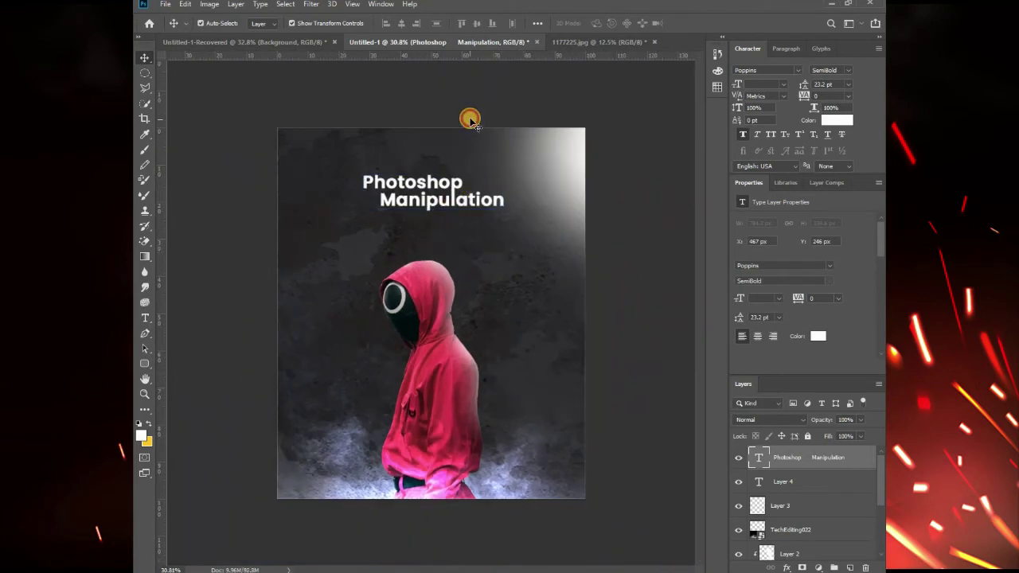
left_click(458, 197)
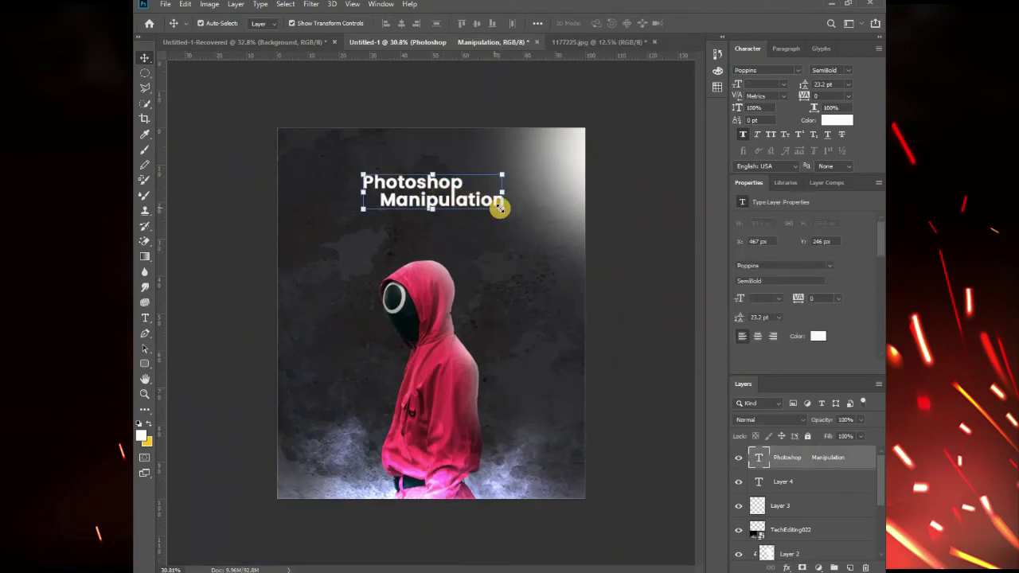
mouse_move(499, 207)
left_mouse_down()
mouse_move(475, 201)
mouse_move(521, 218)
mouse_move(490, 203)
left_mouse_up()
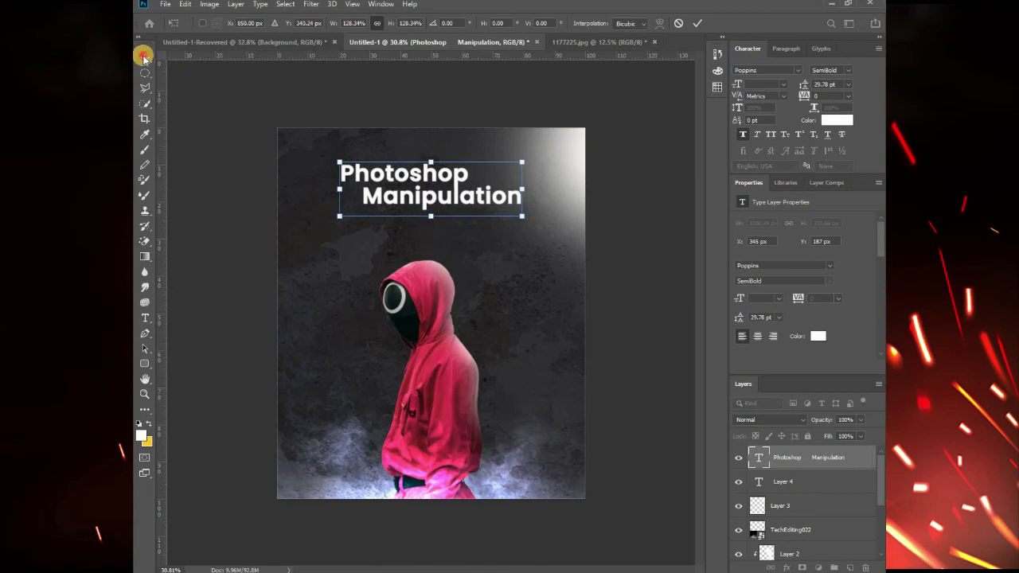
key("Return")
scroll(426, 164, "up", 1)
scroll(429, 159, "up", 3)
scroll(476, 128, "down", 1)
scroll(466, 125, "up", 2)
scroll(289, 130, "down", 2)
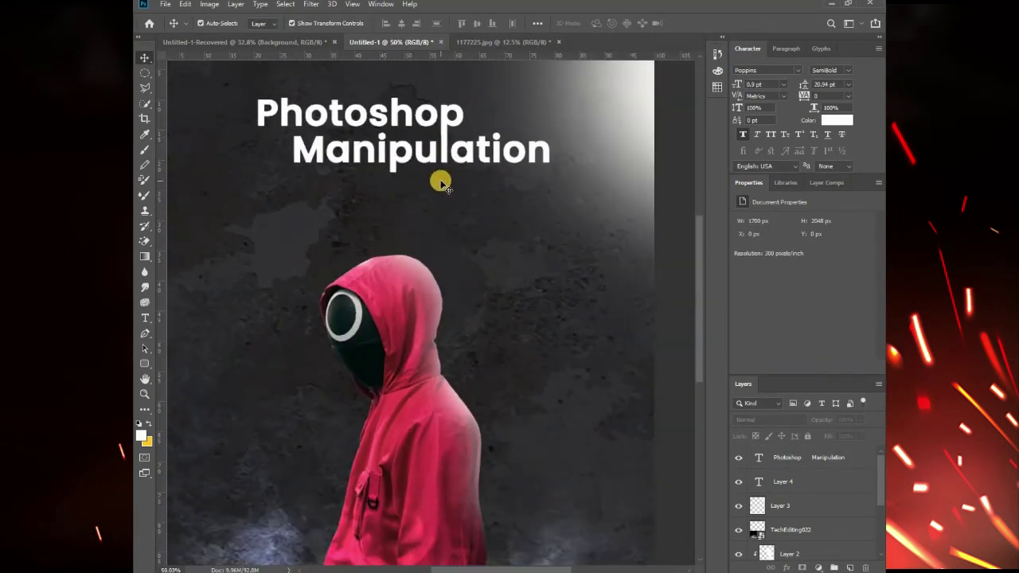
scroll(440, 182, "down", 2)
Draw a closed Pen shape filling the hole of the title's P
left_click(145, 333)
scroll(313, 100, "up", 2)
scroll(312, 159, "up", 3)
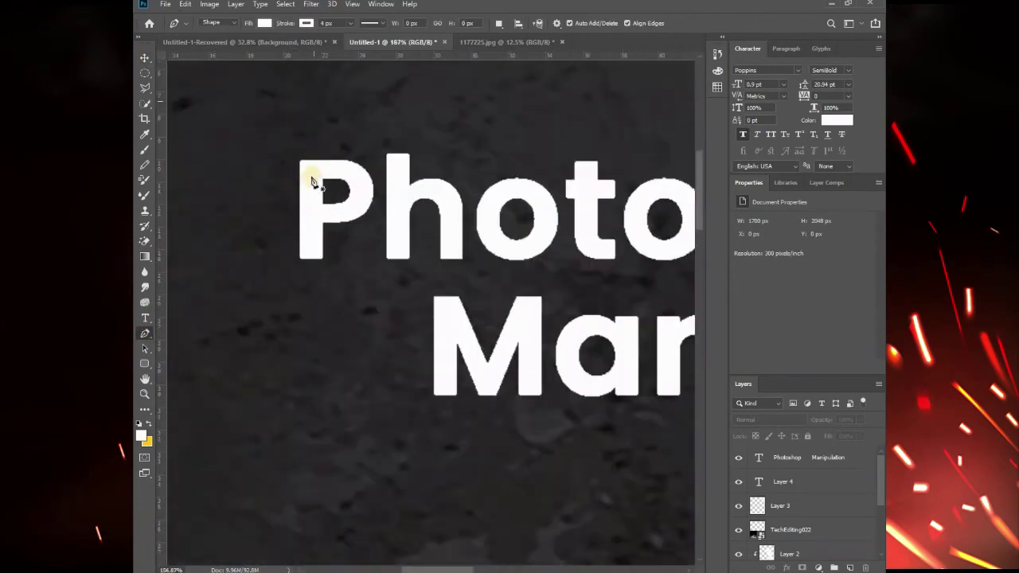
left_click(311, 207)
left_click(315, 172)
left_click(336, 167)
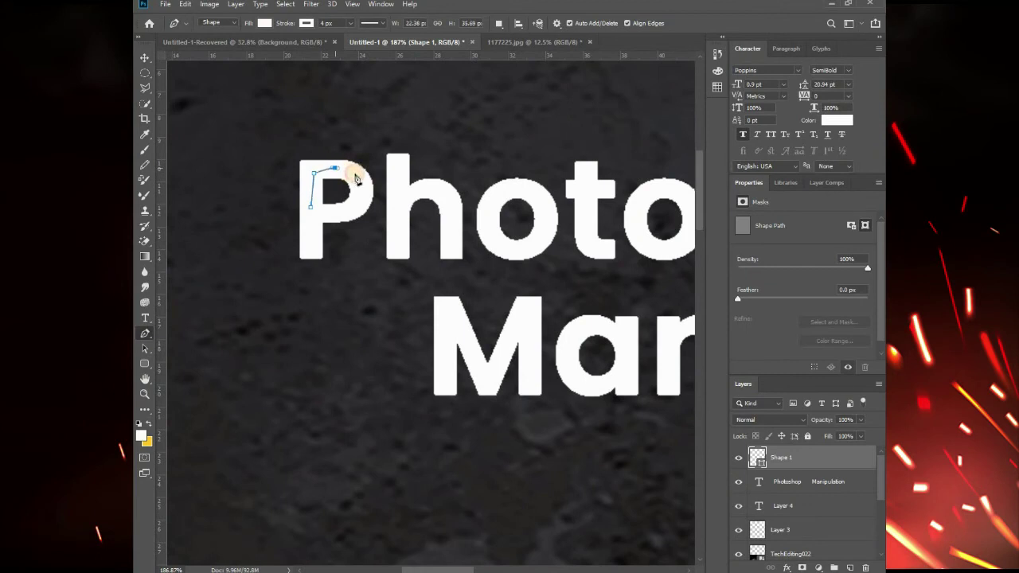
left_click(366, 191)
left_click(355, 209)
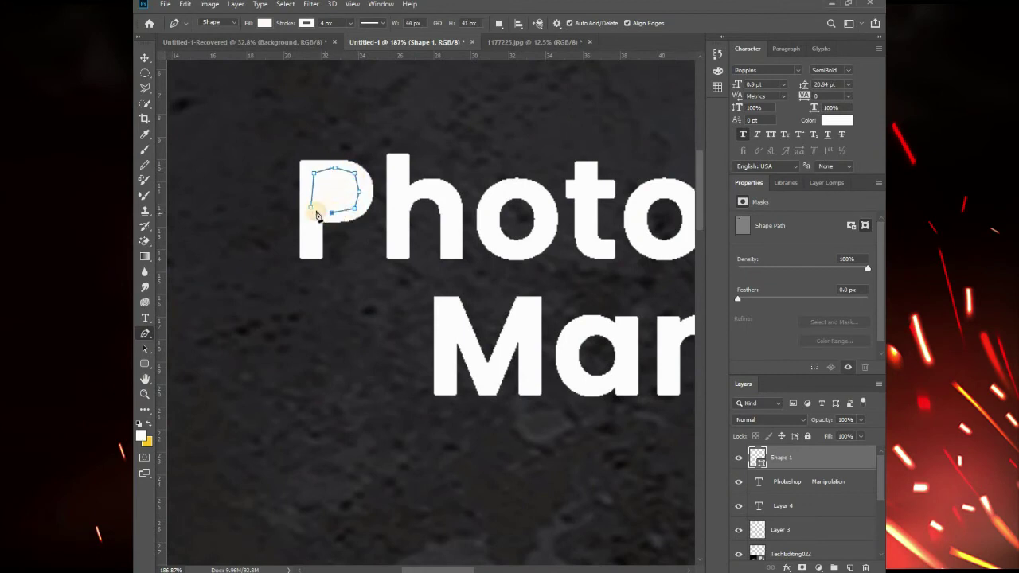
left_click(310, 208)
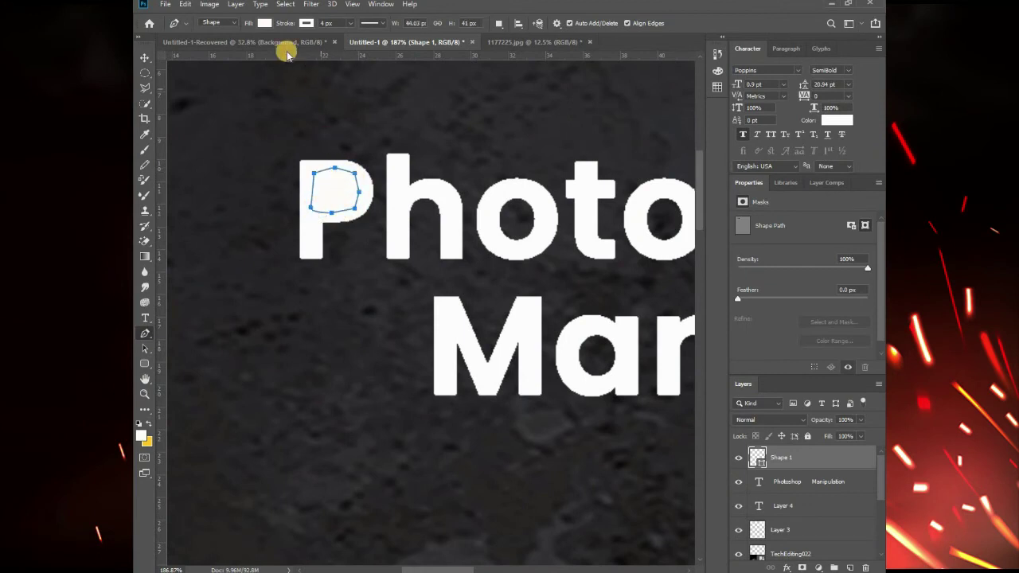
Fill the P shape with magenta and move its layer beneath the title text
left_click(263, 23)
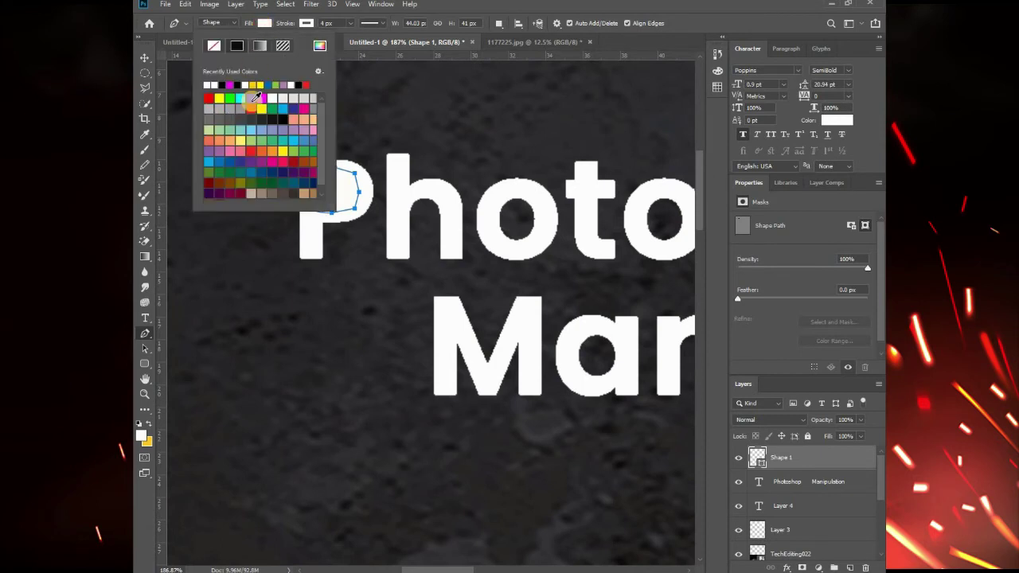
left_click(260, 97)
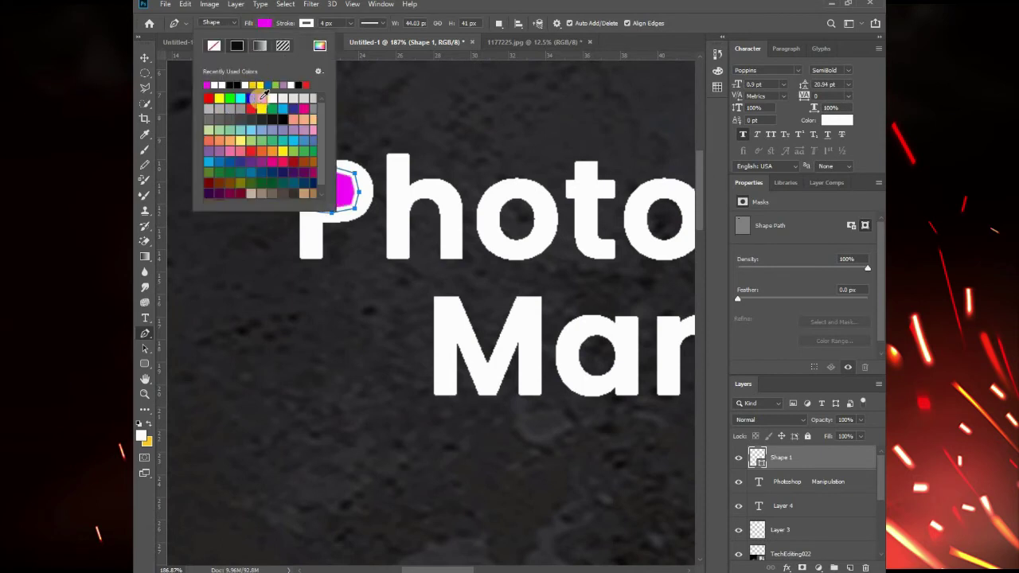
left_click(145, 60)
left_click_drag(811, 462, 812, 484)
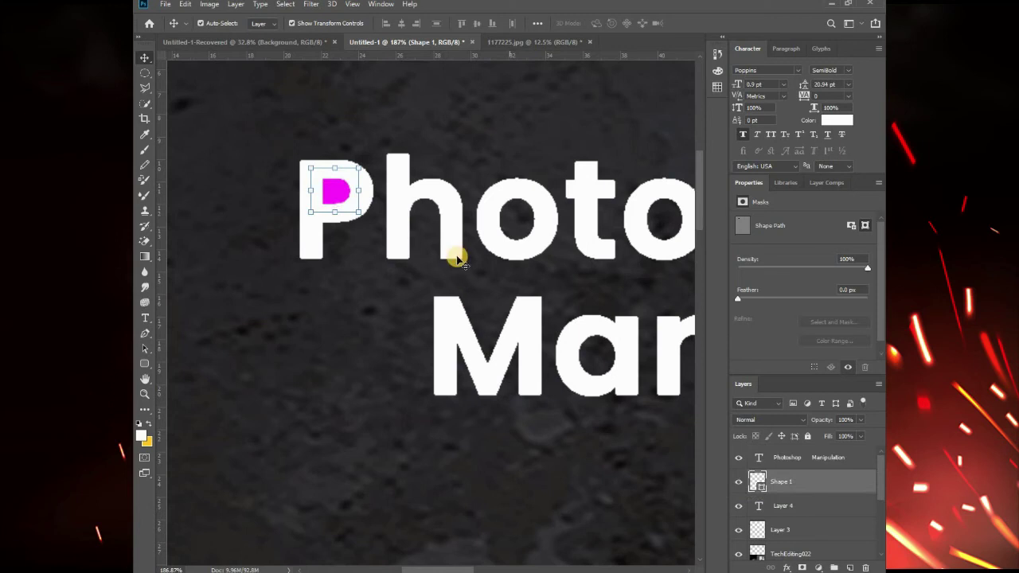
Draw a magenta shape inside the first o's counter
left_click(146, 339)
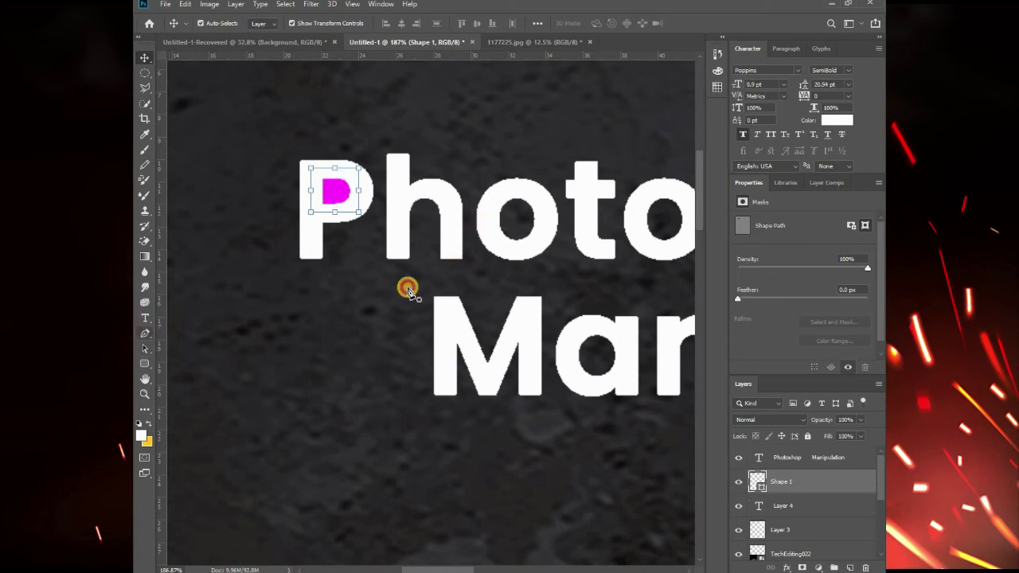
left_click(503, 245)
left_click(487, 217)
left_click(507, 189)
left_click(539, 196)
left_click(544, 230)
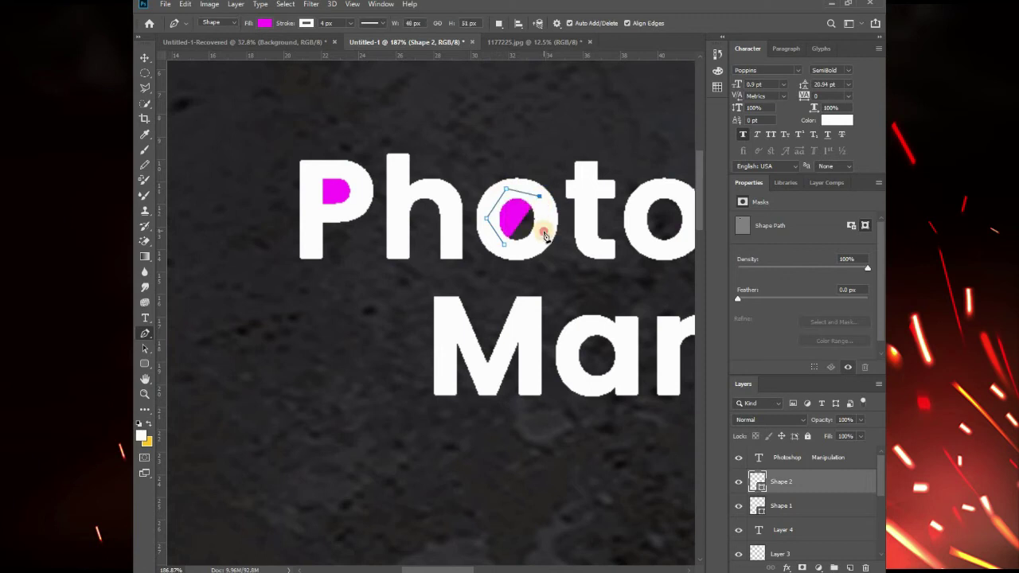
left_click(530, 248)
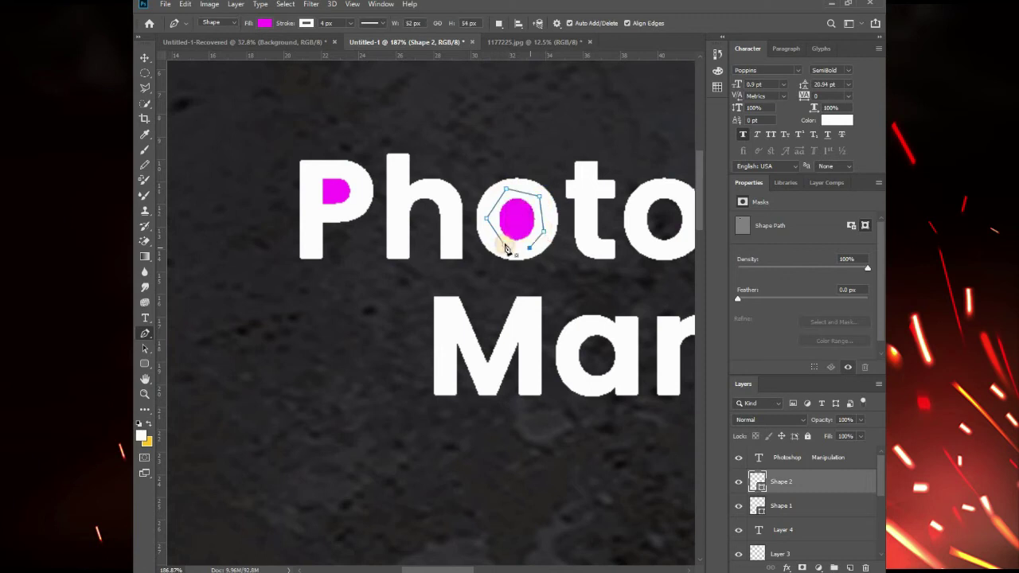
left_click(504, 245)
scroll(646, 239, "down", 2)
scroll(651, 222, "up", 3)
Add a magenta shape filling the second o's counter
left_click(651, 223)
left_click(636, 187)
left_click(597, 184)
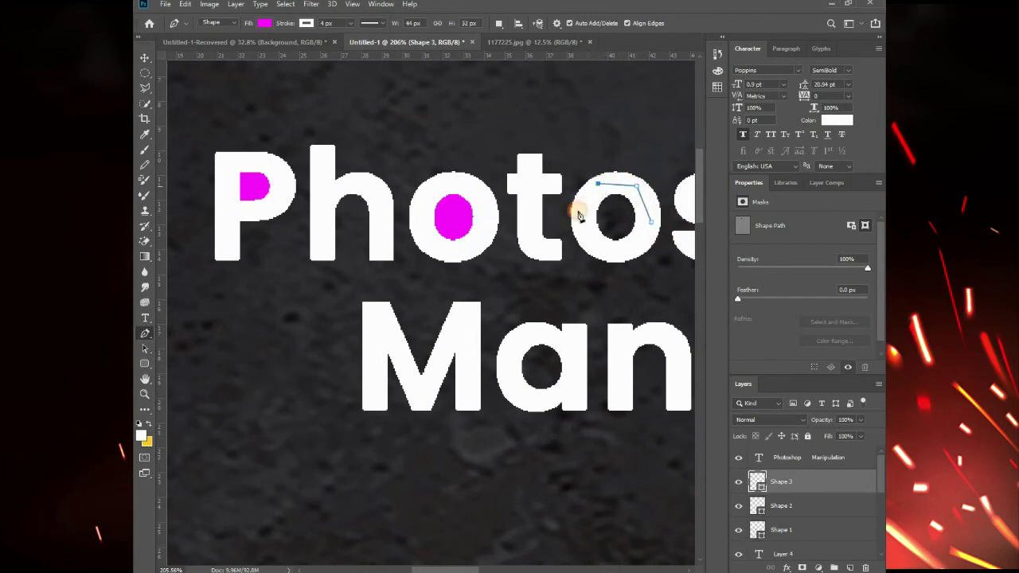
left_click(580, 212)
left_click(593, 248)
left_click(624, 252)
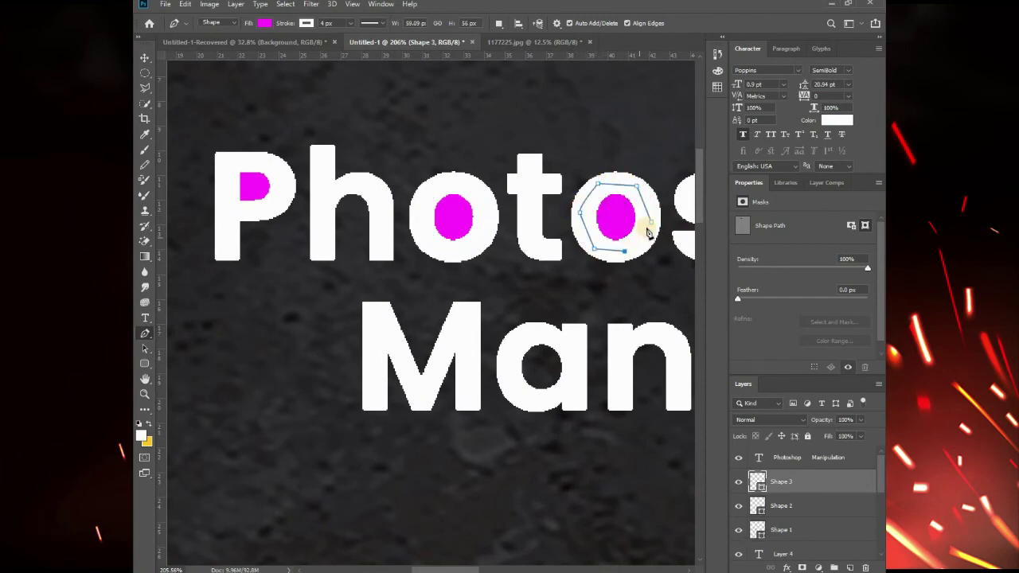
left_click(651, 224)
scroll(651, 225, "down", 3)
scroll(647, 225, "down", 3)
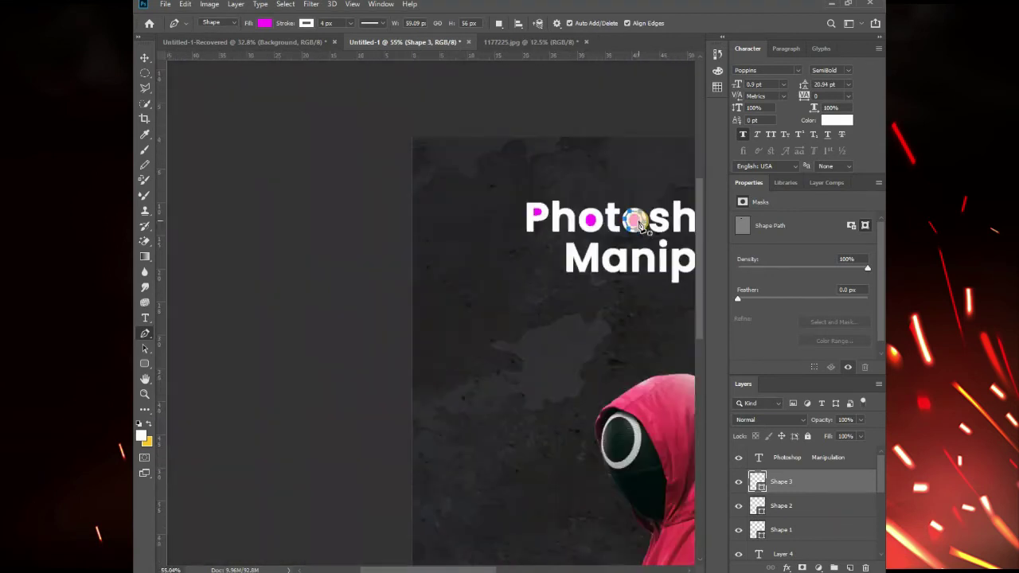
scroll(456, 102, "up", 2)
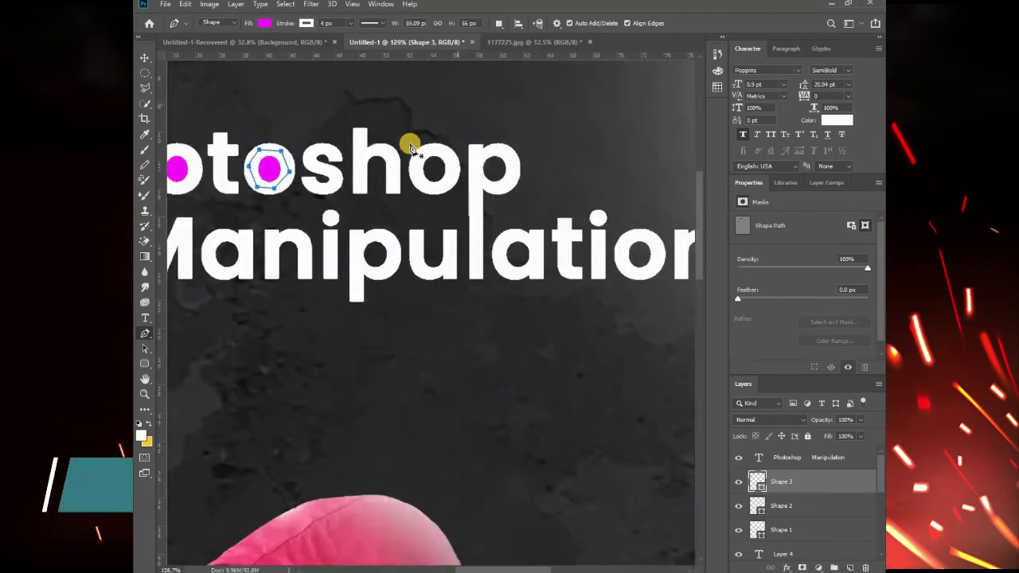
scroll(413, 167, "up", 2)
Fill the hole of the o in 'shop' with a magenta shape
left_click(414, 202)
left_click(420, 172)
left_click(446, 160)
left_click(481, 187)
left_click(467, 226)
left_click(434, 231)
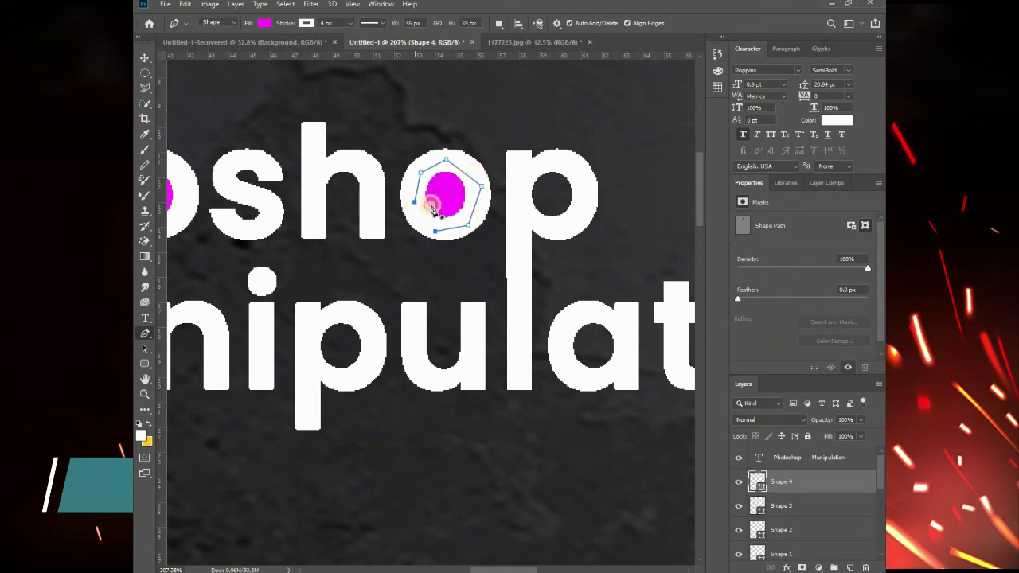
left_click(513, 211)
Fill the bowl of the p in 'shop' with a magenta shape
left_click(516, 176)
left_click(564, 155)
left_click(590, 202)
left_click(562, 233)
left_click(513, 213)
scroll(513, 220, "down", 3)
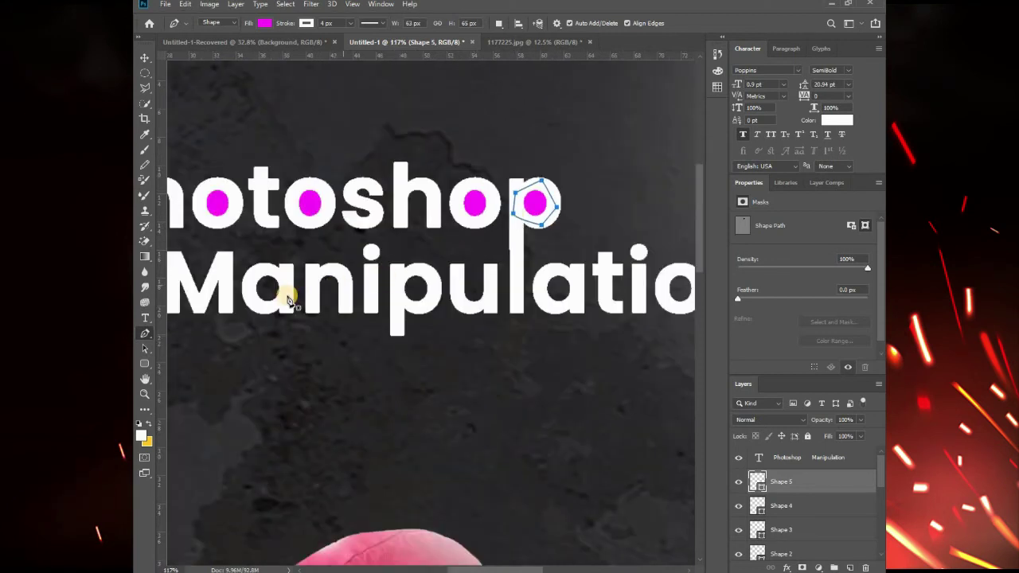
Add magenta shapes inside the a and p counters of 'Manipulation'
left_click(245, 284)
left_click(248, 280)
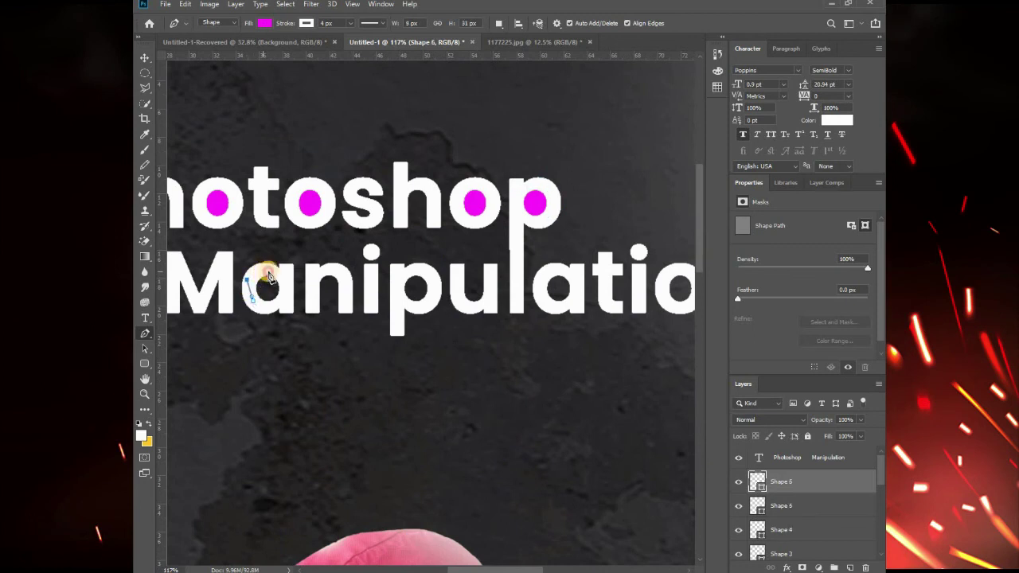
left_click(286, 285)
left_click(278, 310)
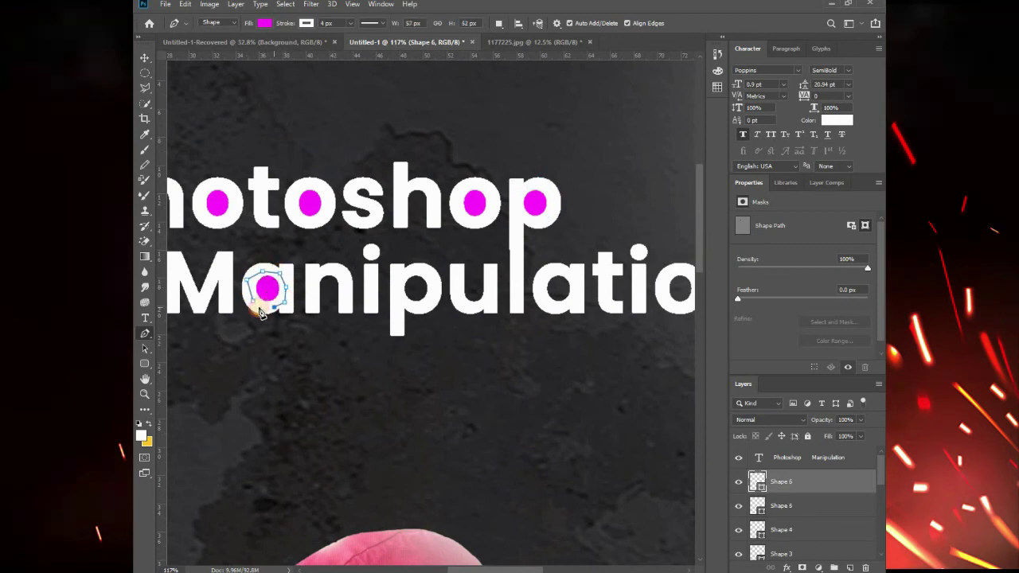
left_click(400, 308)
left_click(398, 280)
left_click(433, 296)
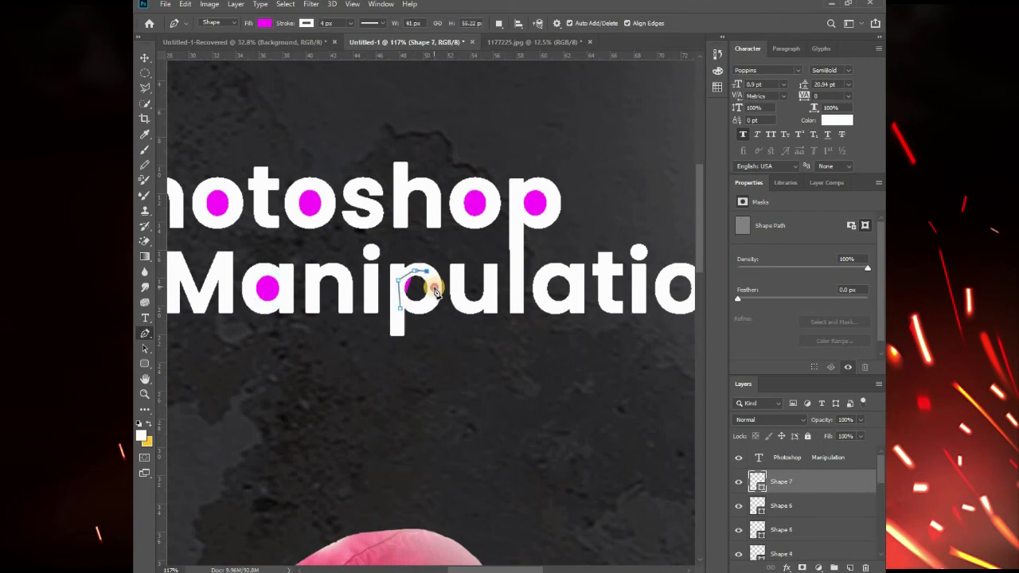
left_click(411, 313)
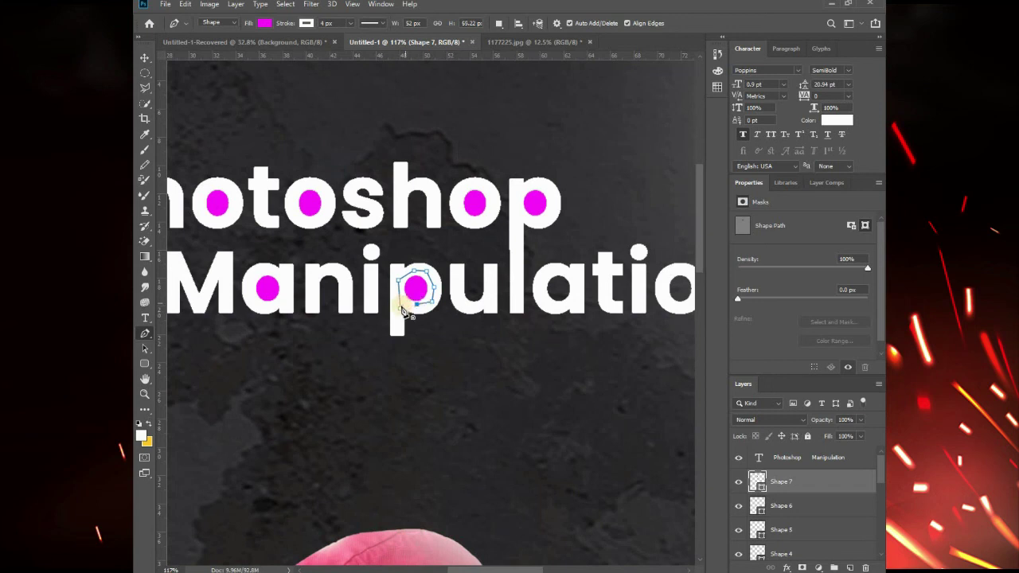
left_click(402, 310)
Draw a curved magenta shape inside the second a's hole
left_click(536, 296)
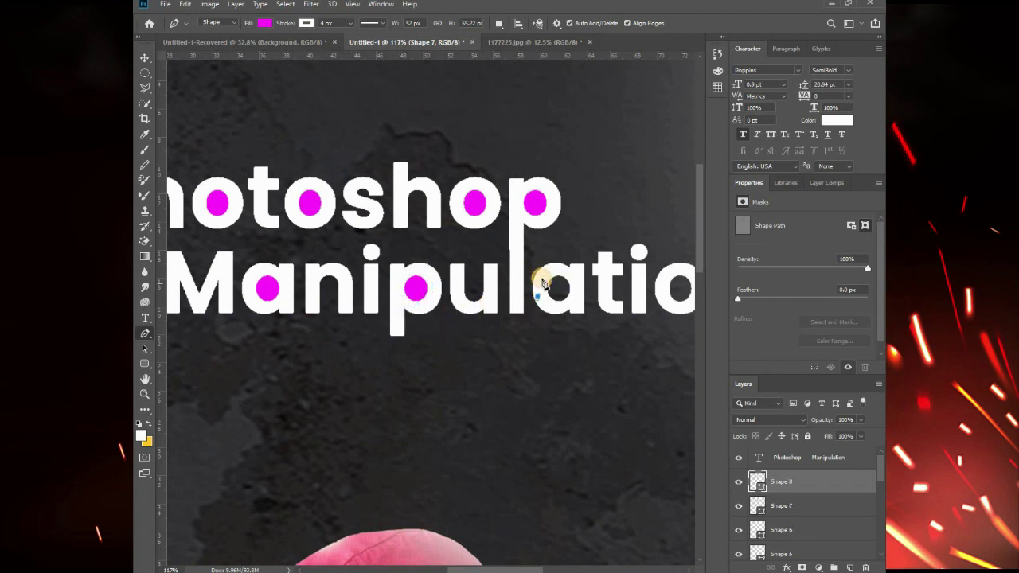
left_click_drag(559, 272, 577, 272)
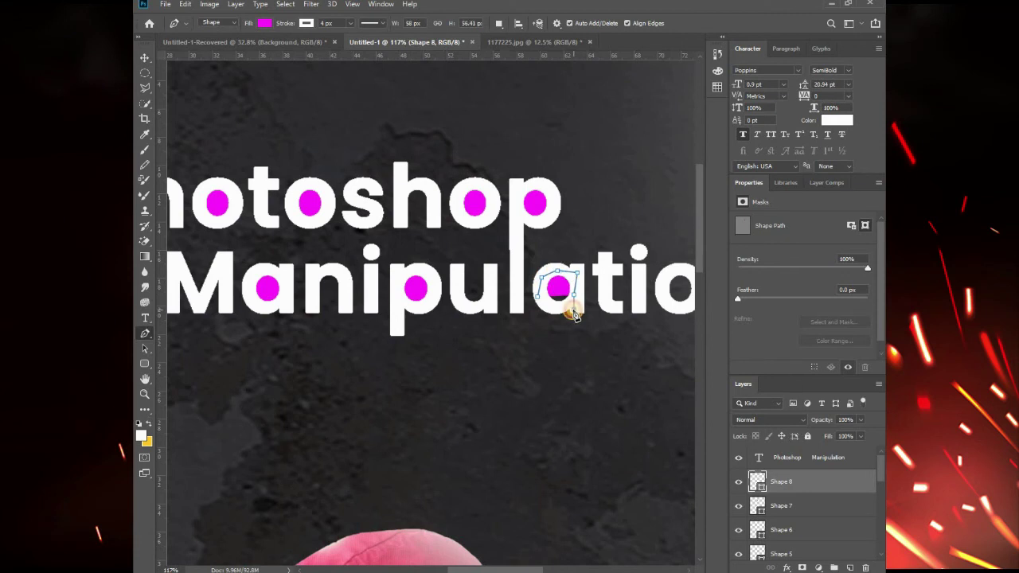
left_click(538, 305)
scroll(642, 277, "down", 3)
scroll(641, 278, "up", 3)
scroll(646, 282, "up", 2)
Fill the final o's counter with a curved magenta shape
left_click(643, 279)
left_click(654, 302)
left_click_drag(640, 324, 622, 324)
left_click(602, 308)
left_click(612, 284)
left_click(643, 278)
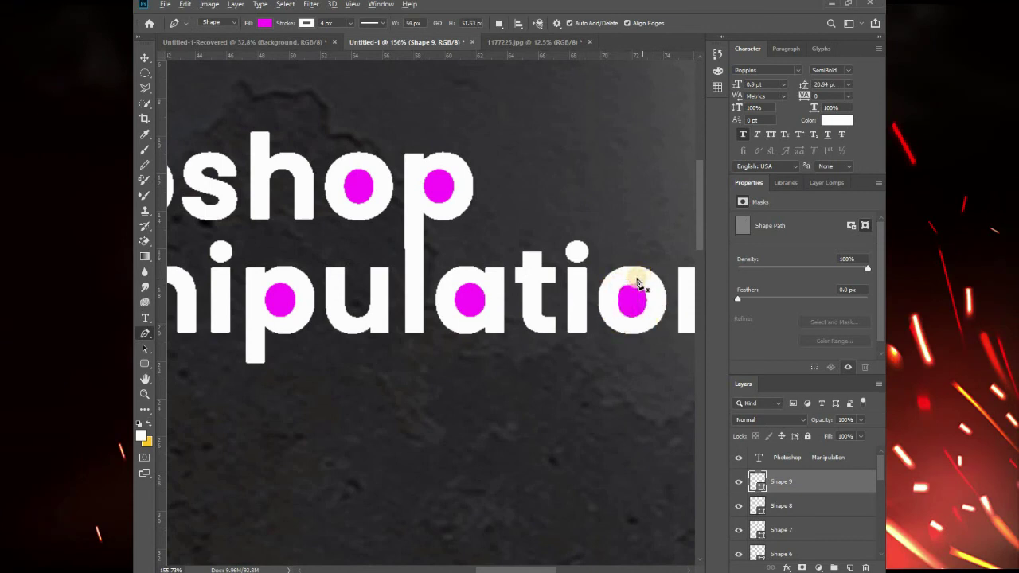
scroll(637, 283, "down", 3)
scroll(612, 439, "down", 2)
scroll(601, 442, "down", 1)
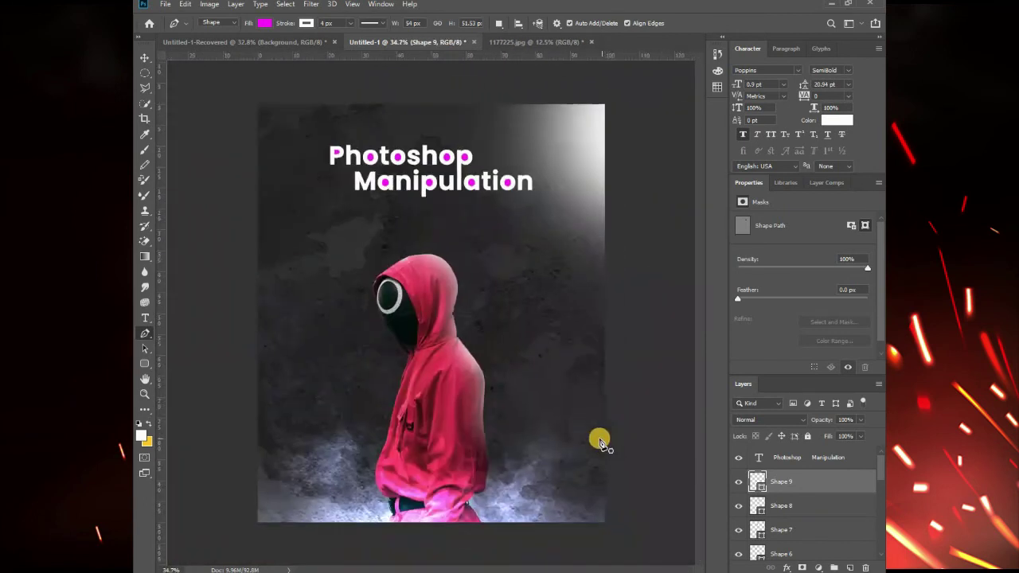
scroll(341, 193, "down", 1)
Place the red laser image 'Maji Art Tips (1)' and scale it to cover the poster
left_click(145, 57)
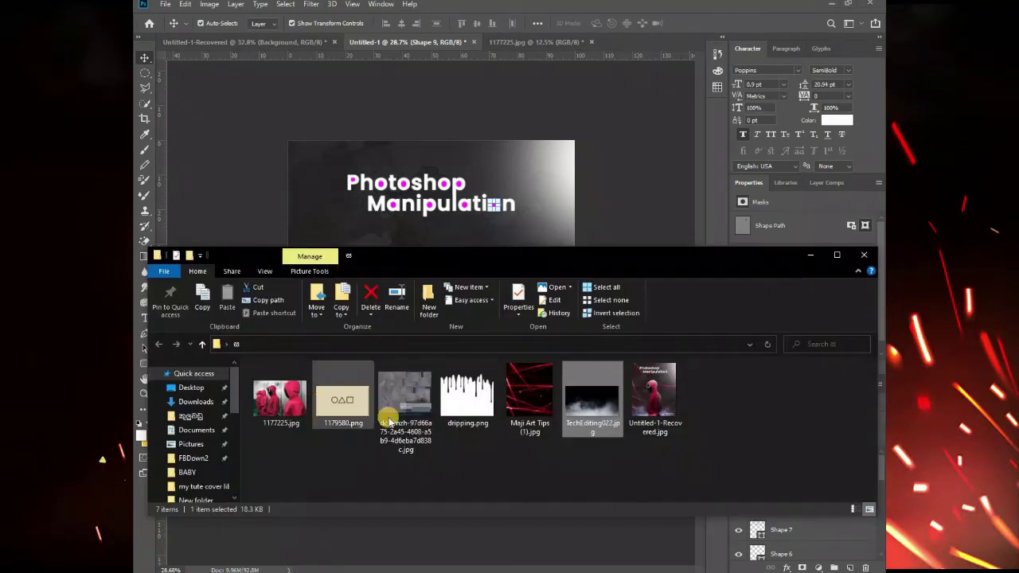
left_click(579, 404)
left_click_drag(527, 390, 561, 224)
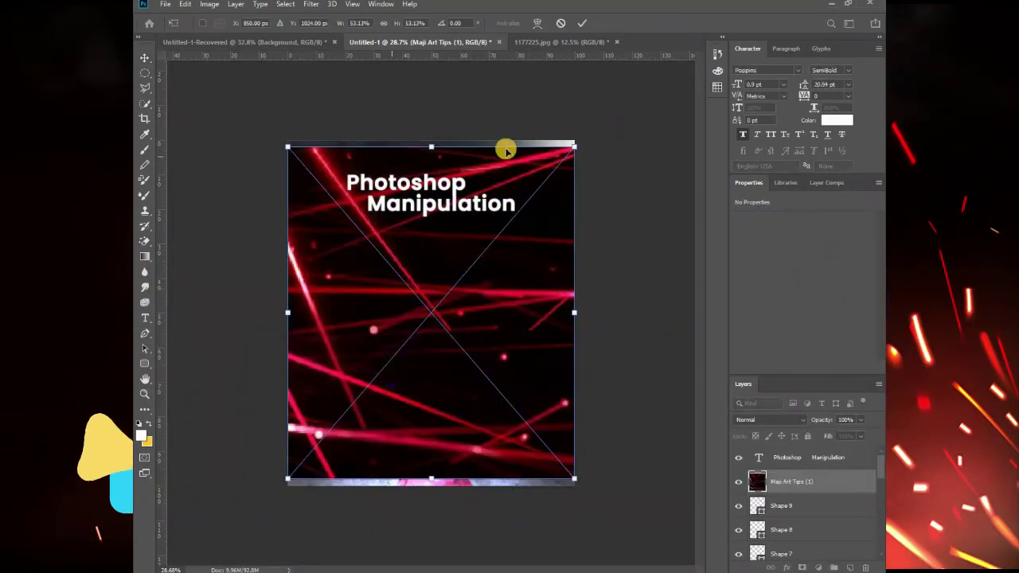
left_click_drag(574, 149, 581, 137)
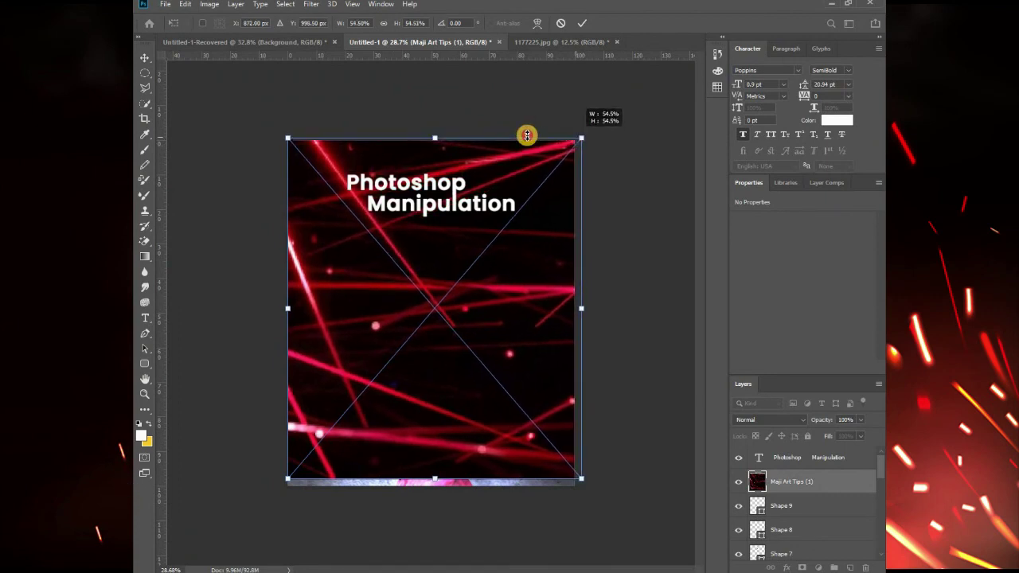
left_click_drag(288, 479, 278, 488)
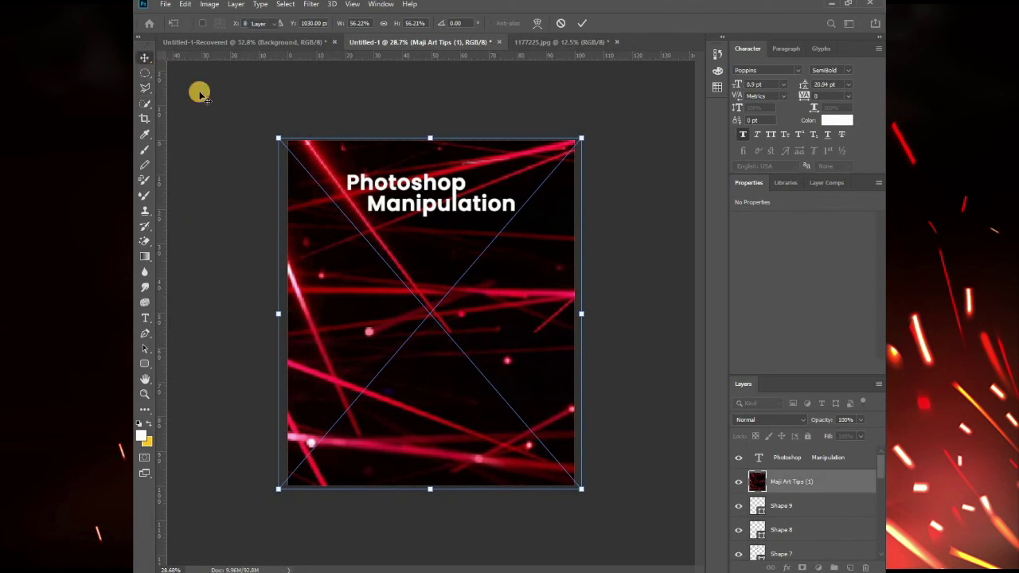
key("Return")
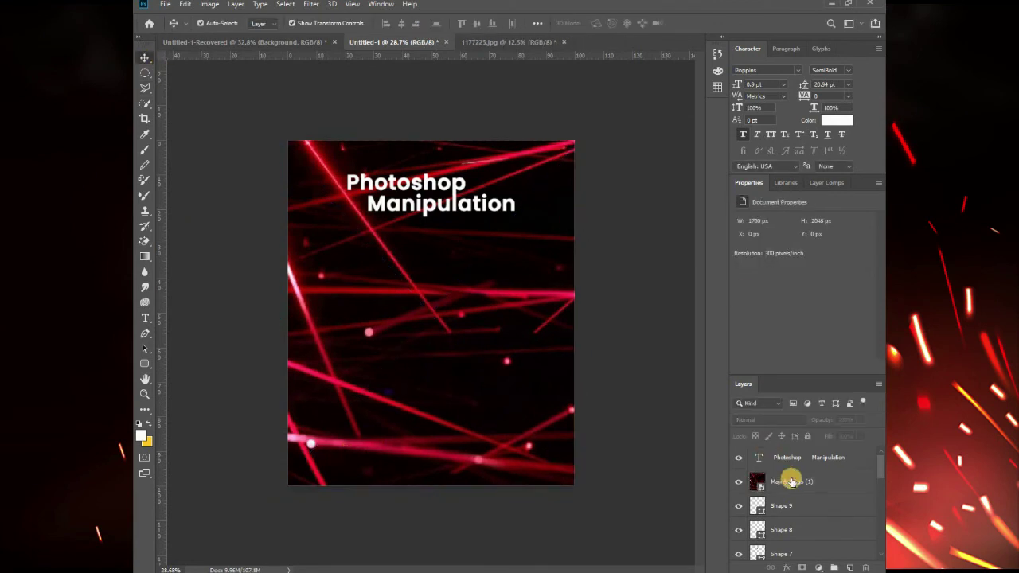
Set the 'Maji Art Tips (1)' laser layer's blend mode to Screen
left_click(792, 480)
left_click(798, 421)
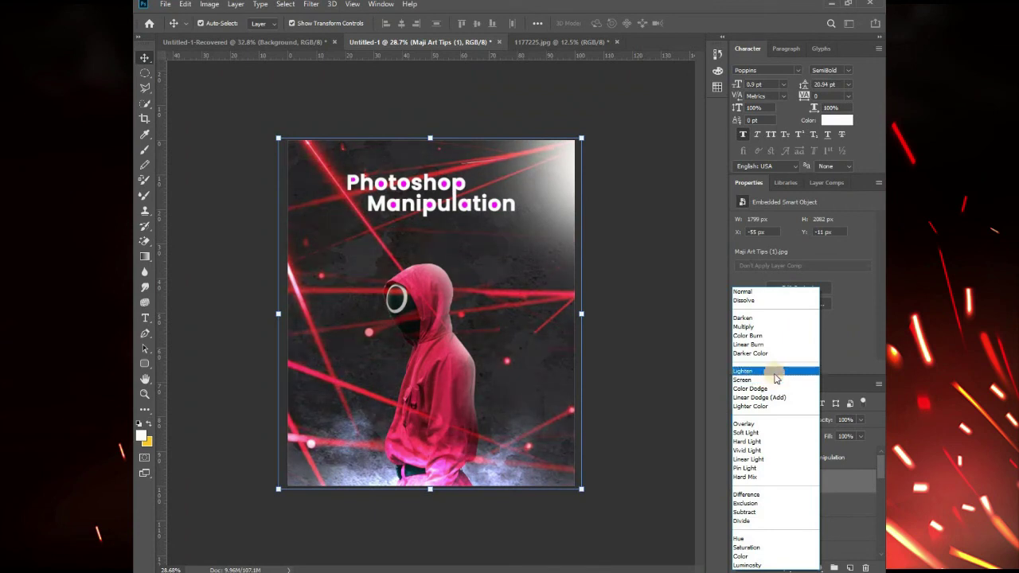
left_click(774, 386)
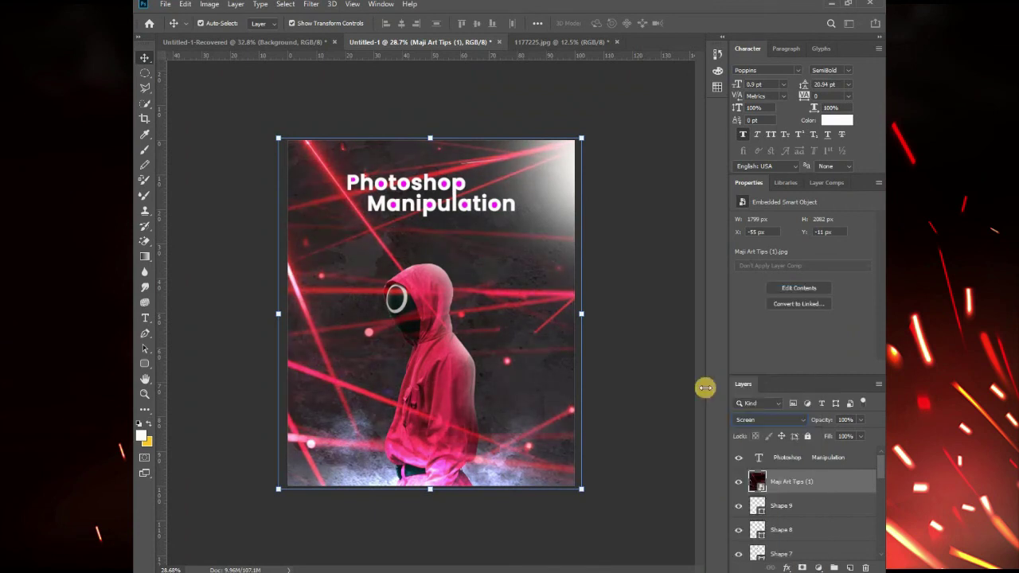
left_click(618, 342)
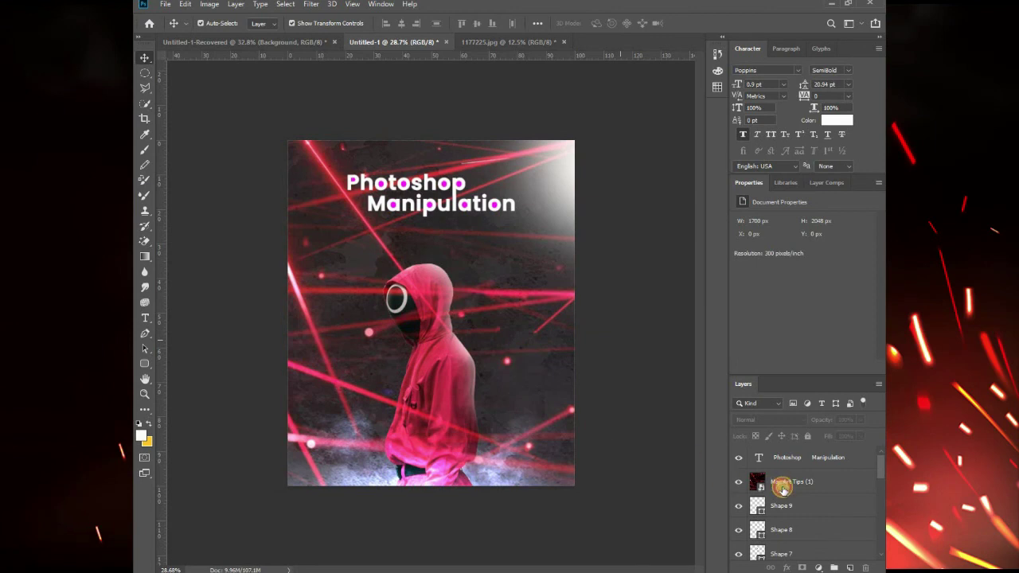
left_click(783, 485)
Mask the lasers off the guard's face with a 114 px black brush on a layer mask
left_click(801, 568)
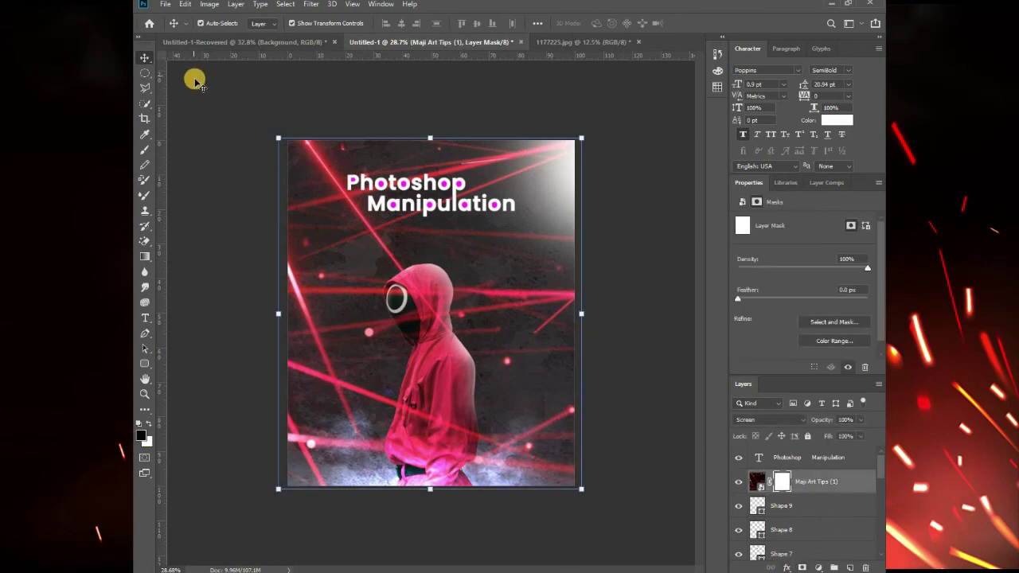
key("b")
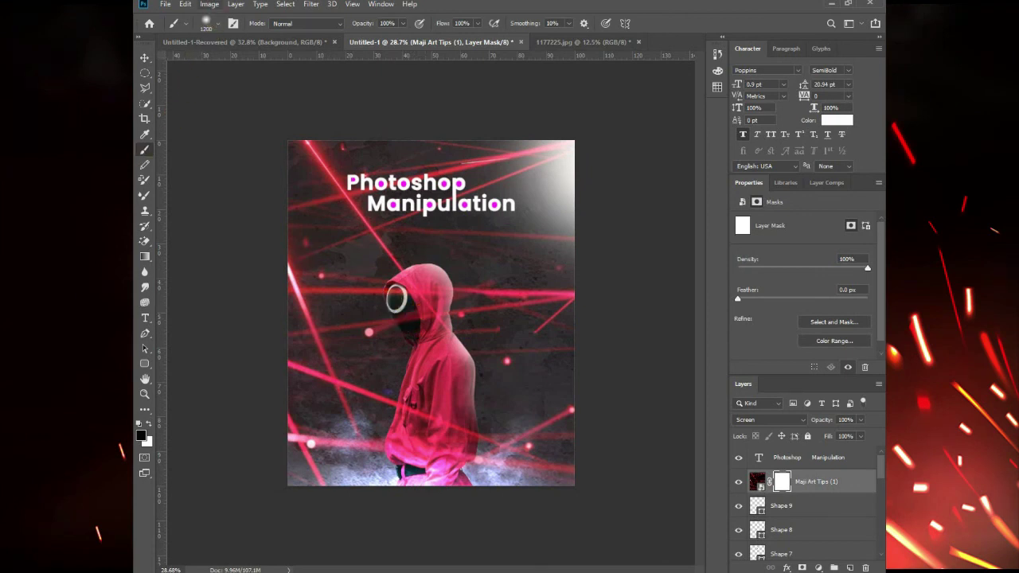
left_click(216, 26)
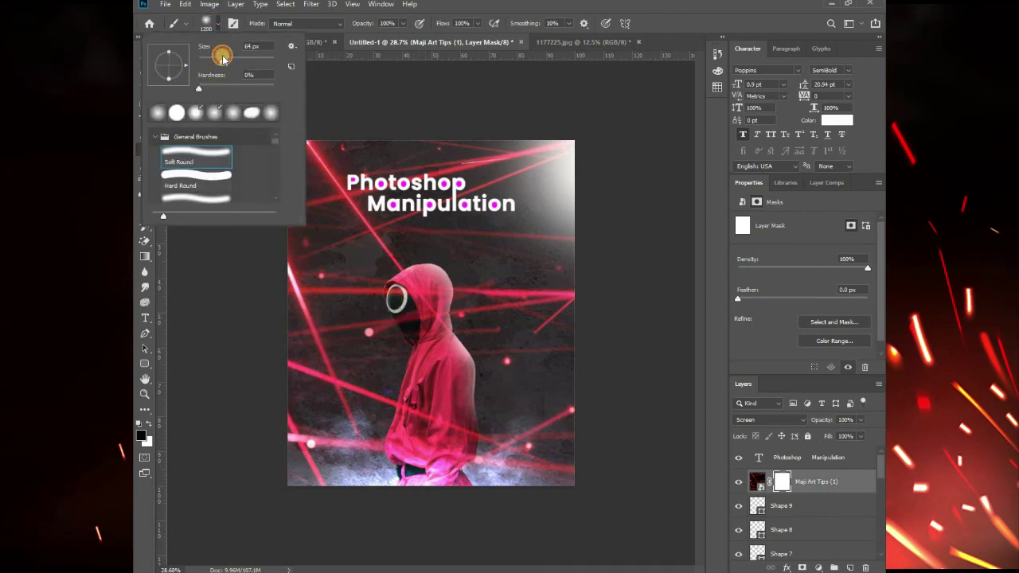
left_click_drag(222, 62, 238, 61)
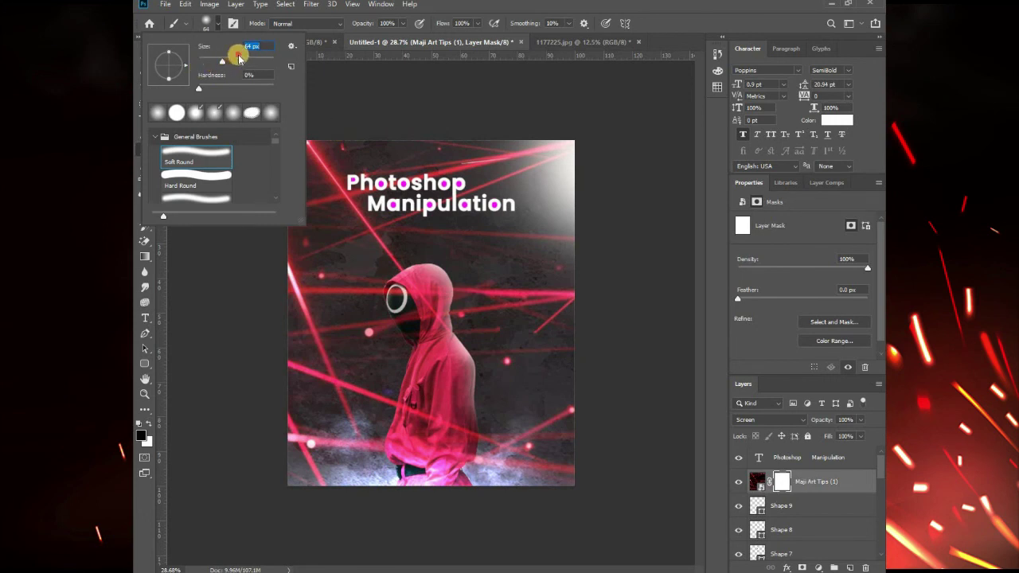
left_click(414, 286)
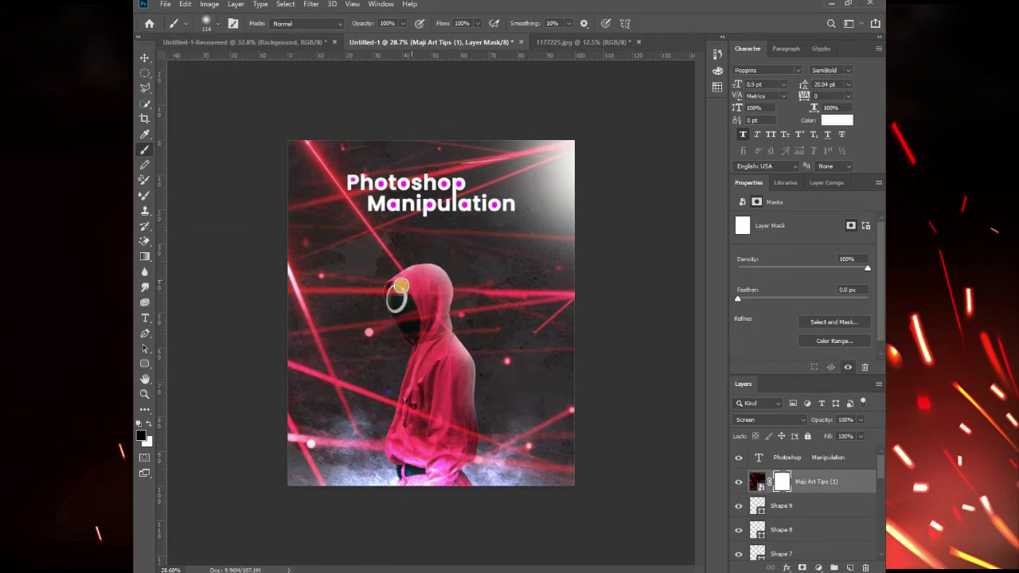
mouse_move(394, 284)
left_mouse_down()
mouse_move(403, 296)
mouse_move(433, 285)
mouse_move(419, 320)
left_mouse_up()
scroll(406, 306, "up", 2)
scroll(398, 299, "up", 2)
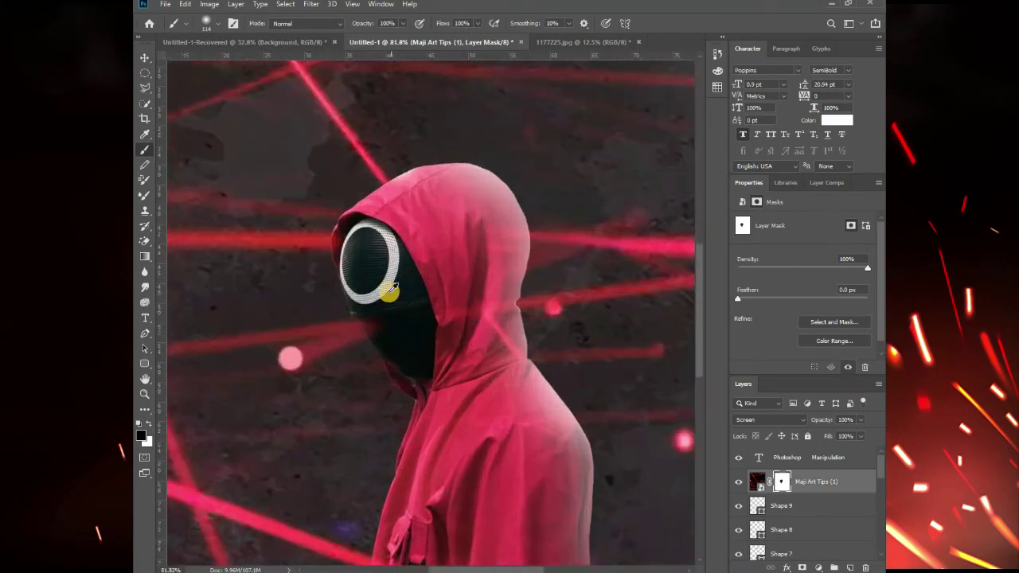
scroll(390, 290, "up", 1)
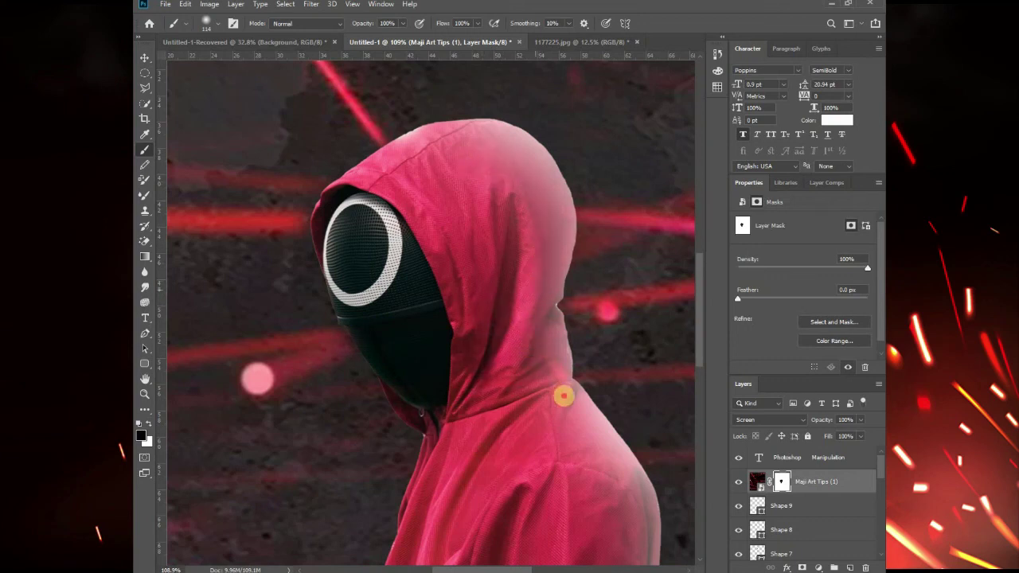
scroll(534, 398, "down", 2)
scroll(533, 482, "down", 2)
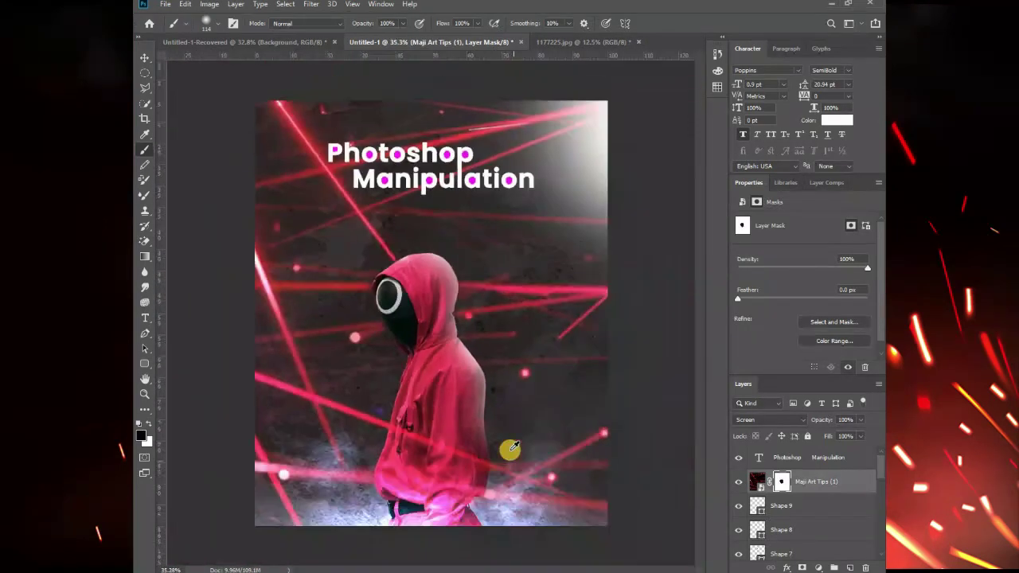
scroll(509, 448, "down", 1)
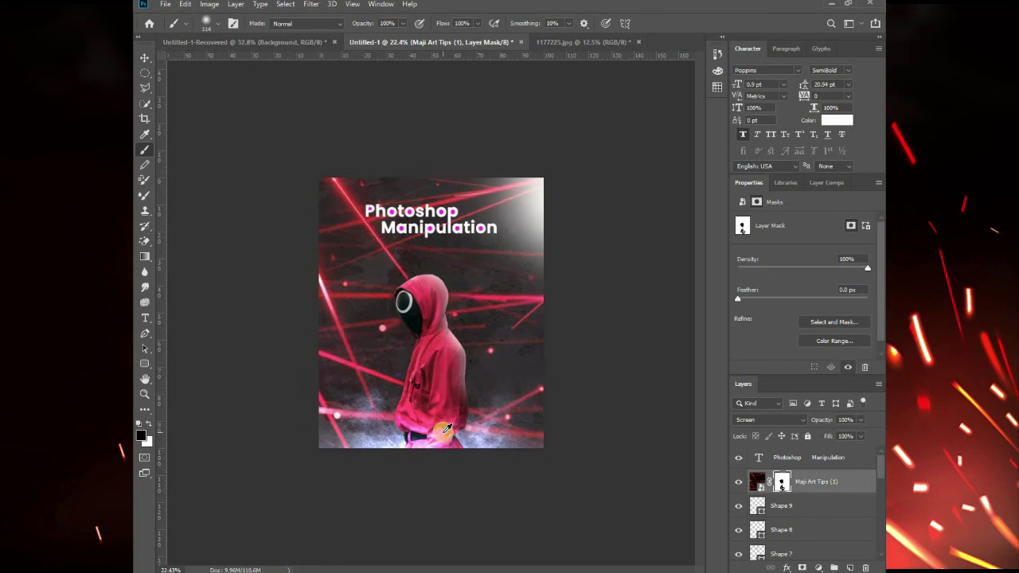
scroll(446, 429, "up", 1)
Flatten all layers into a single Background layer
left_click(145, 57)
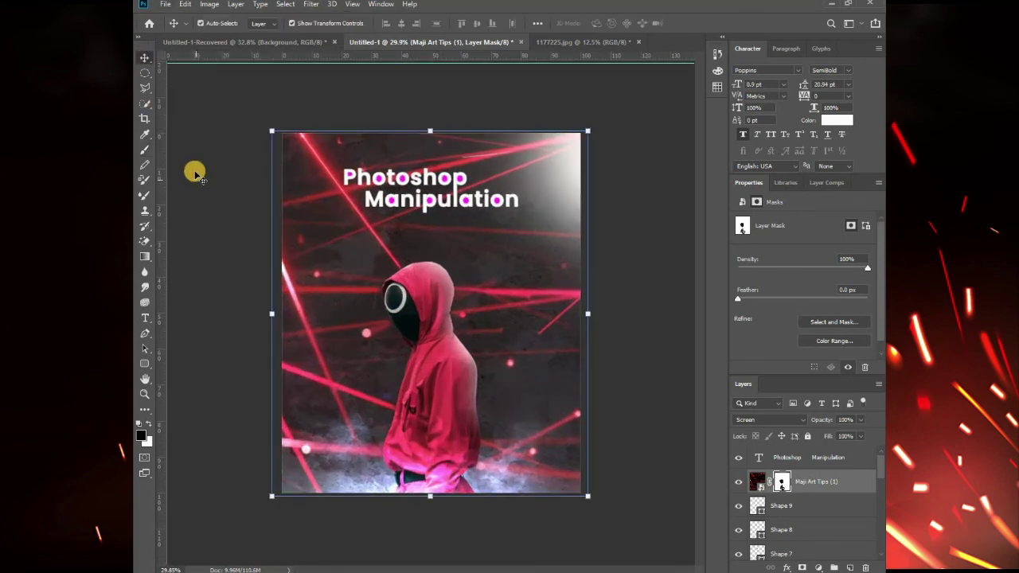
left_click(248, 242)
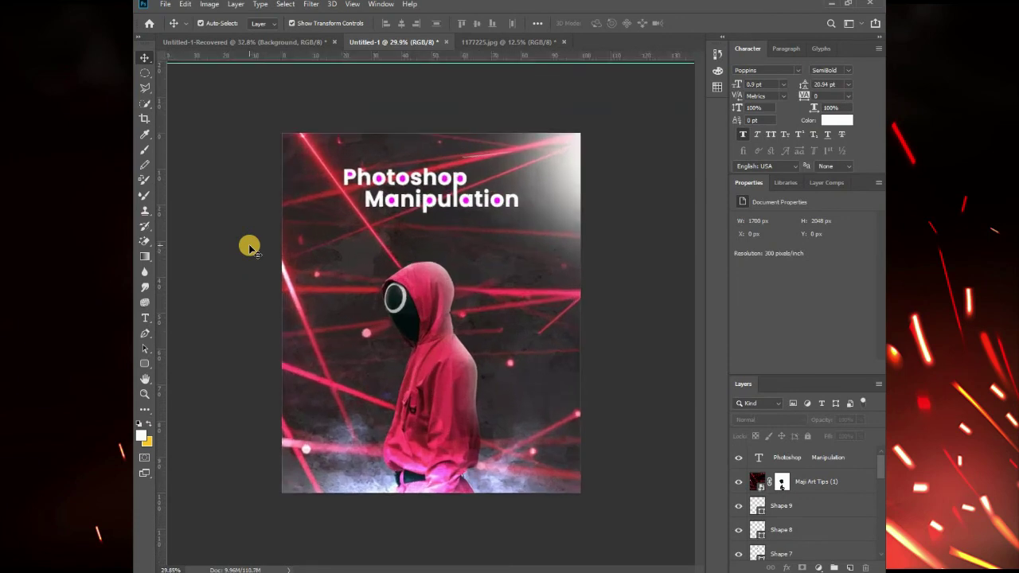
key("ctrl+shift+e")
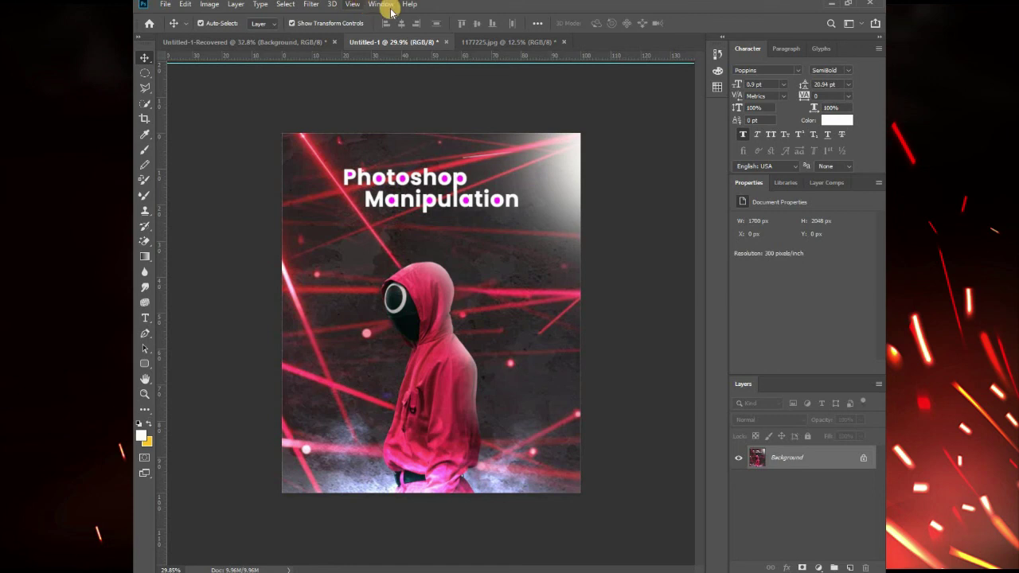
left_click(312, 7)
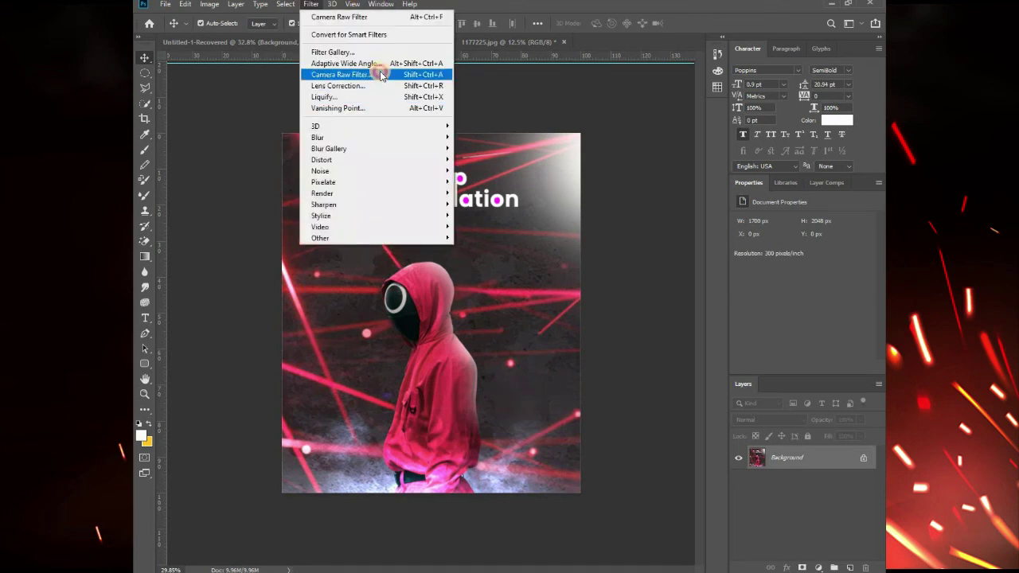
In Camera Raw, set Exposure -0.10, Shadows -22 and raise Highlights slightly
left_click(380, 73)
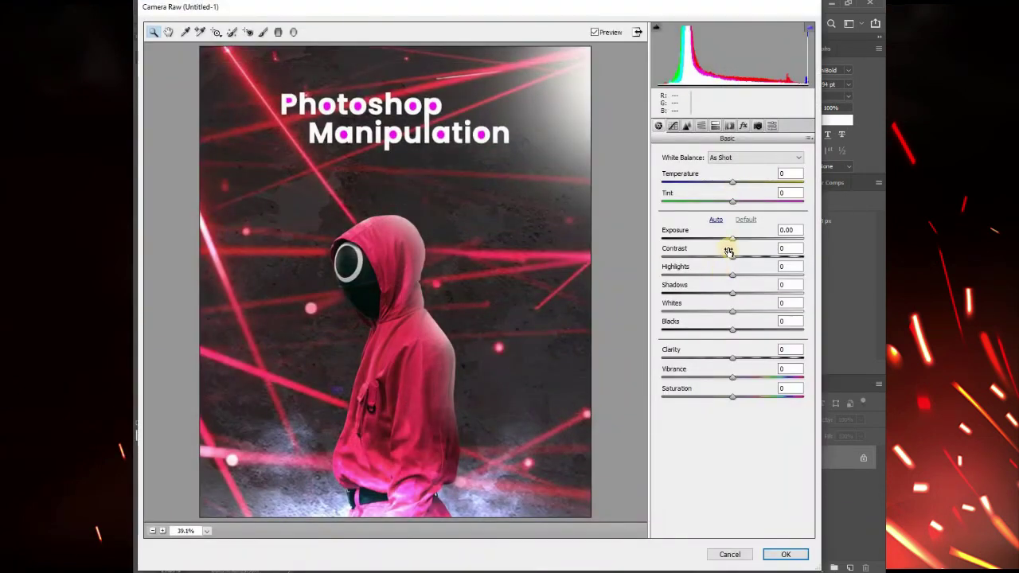
left_click_drag(748, 242, 732, 252)
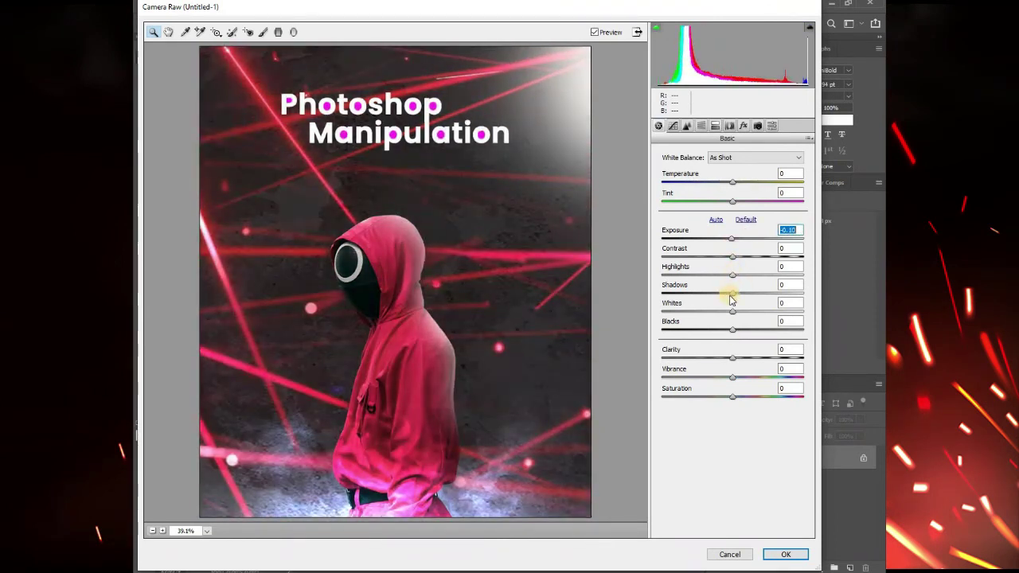
left_click_drag(731, 295, 708, 307)
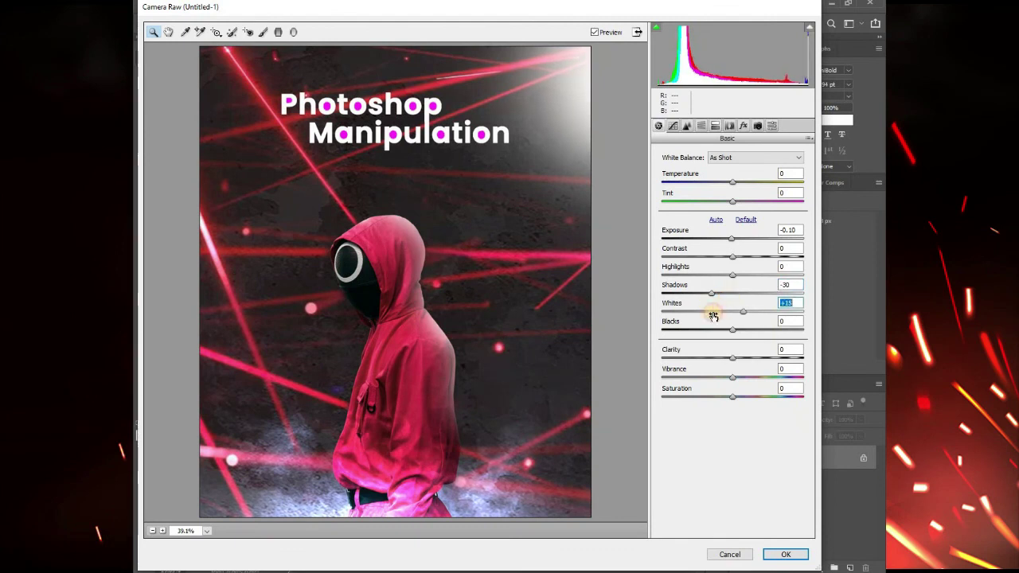
left_click_drag(710, 296, 749, 270)
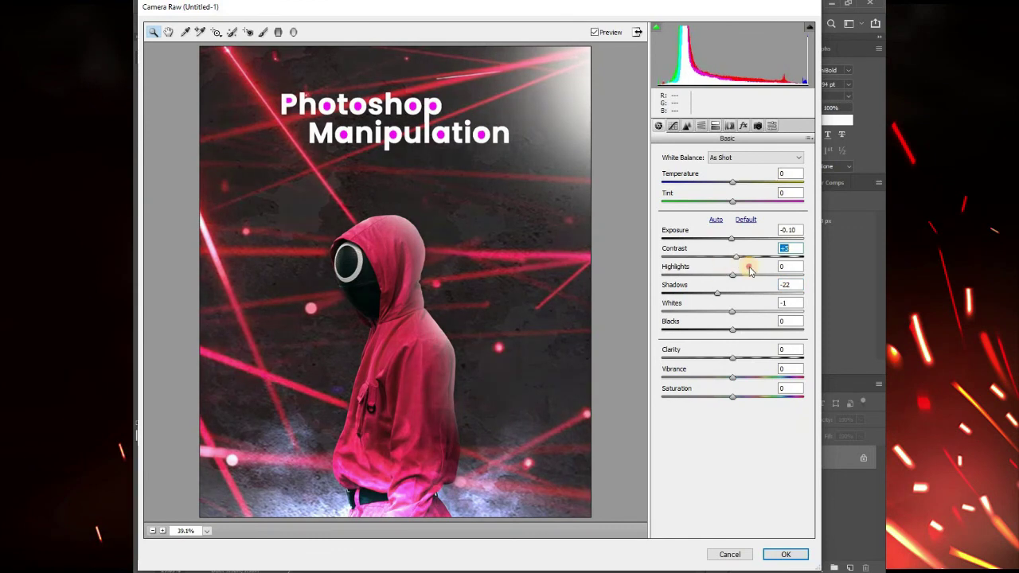
left_click_drag(732, 275, 737, 276)
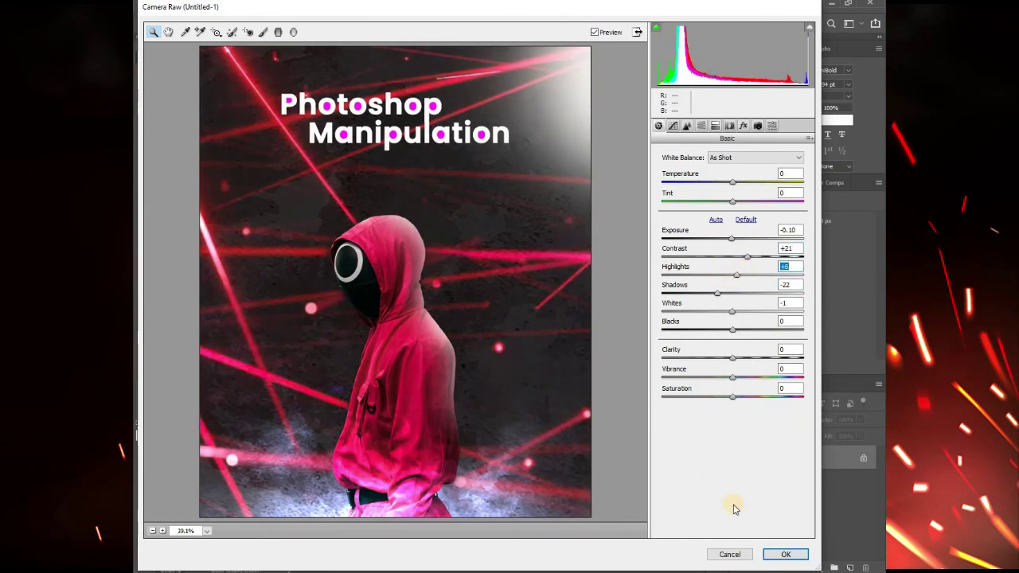
Confirm the Camera Raw grade and zoom in to inspect the darker poster
left_click(786, 554)
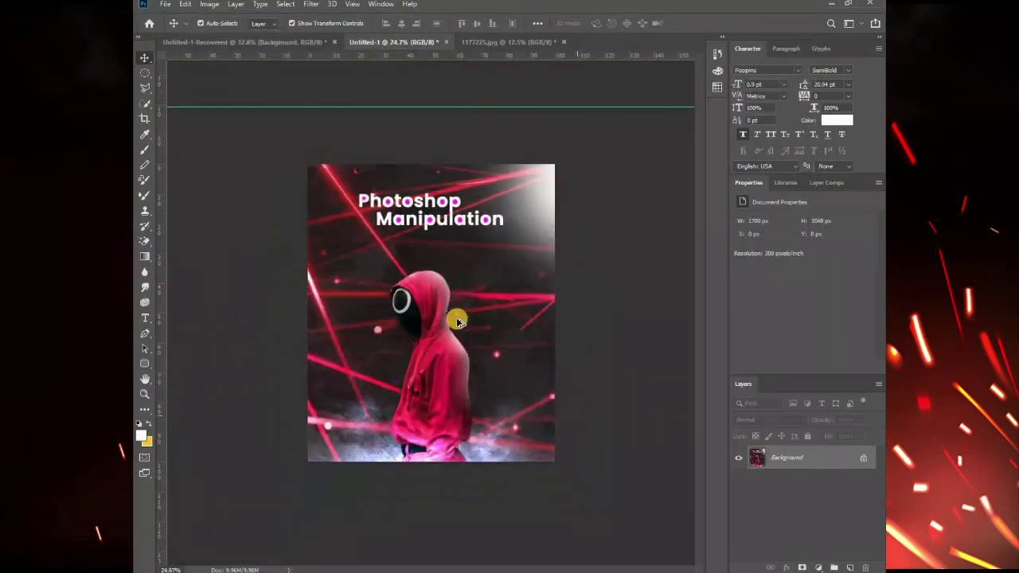
scroll(454, 318, "up", 1)
scroll(459, 322, "up", 1)
scroll(459, 322, "up", 1)
scroll(459, 322, "down", 1)
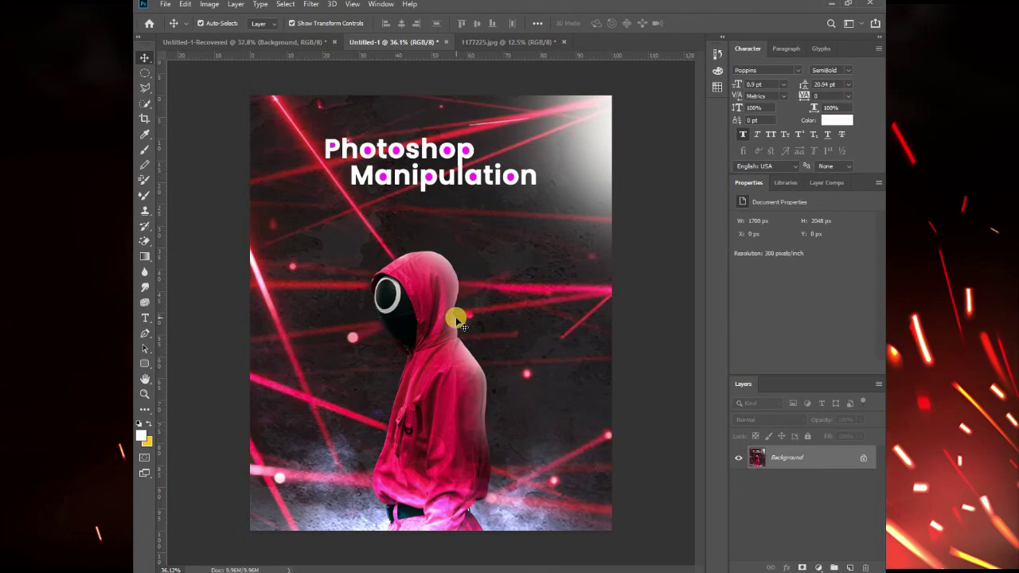